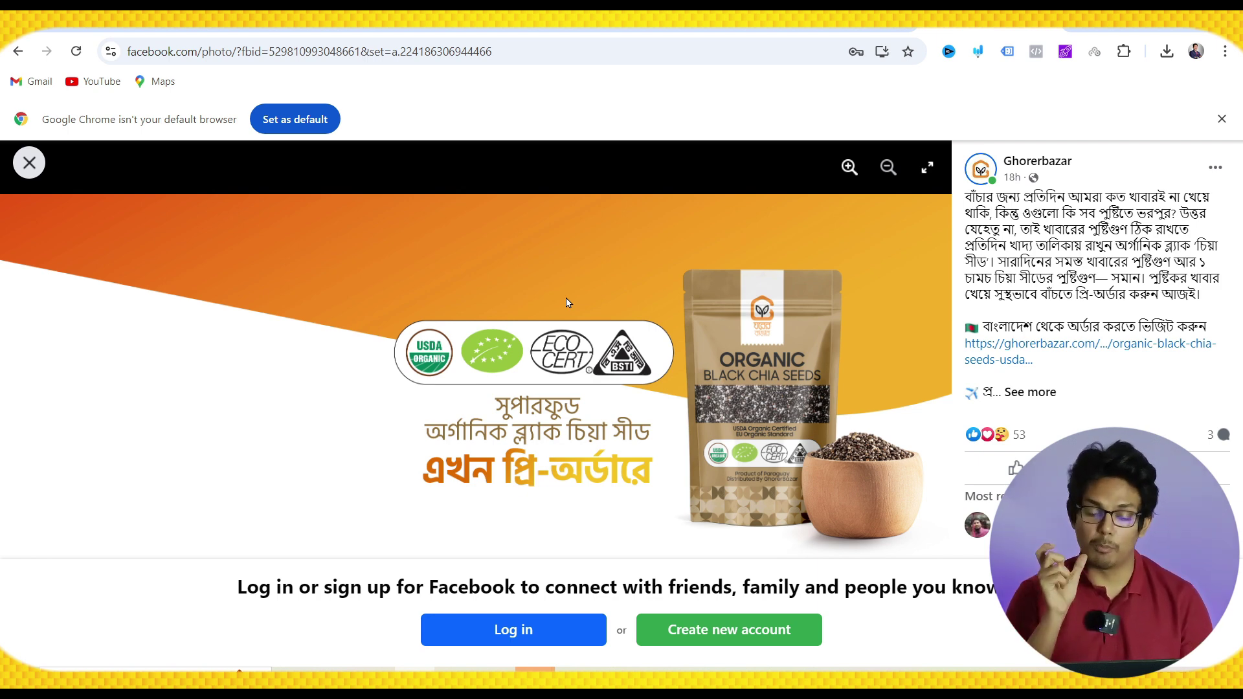
# - Inspect the Ghorerbazar cover photo page in the developer tools and preview it with iPhone 12 Pro device dimensions
pyautogui.click(1226, 52)
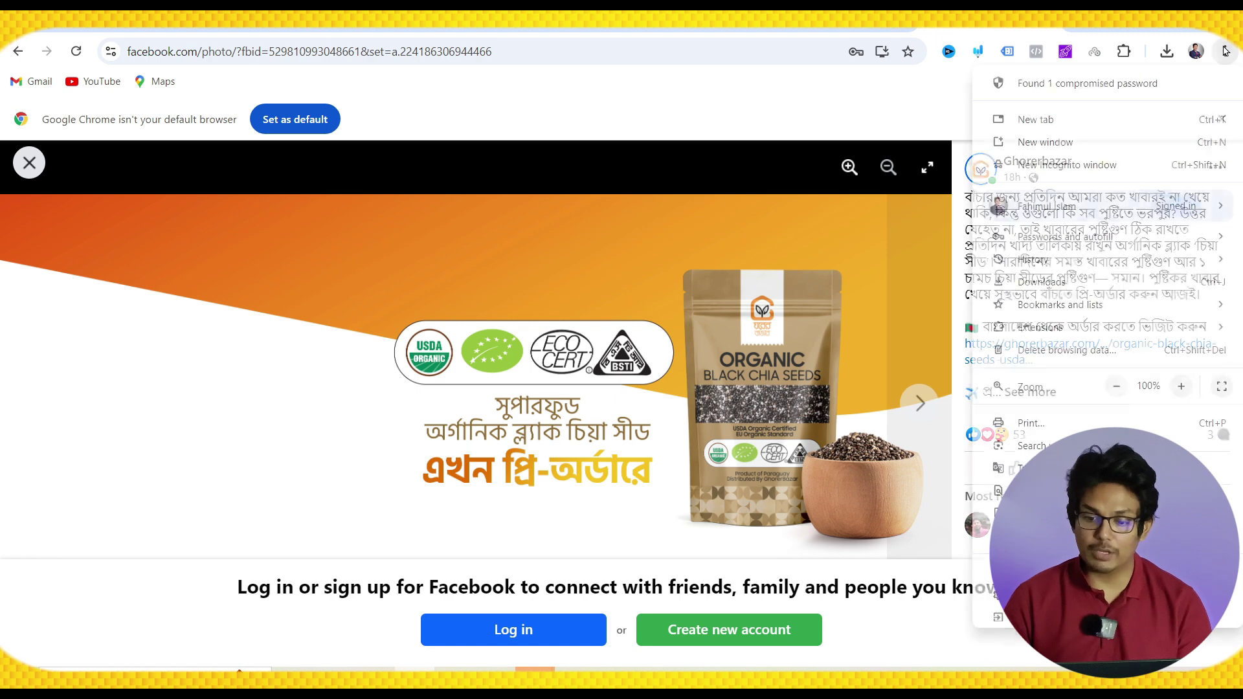
pyautogui.rightClick(637, 354)
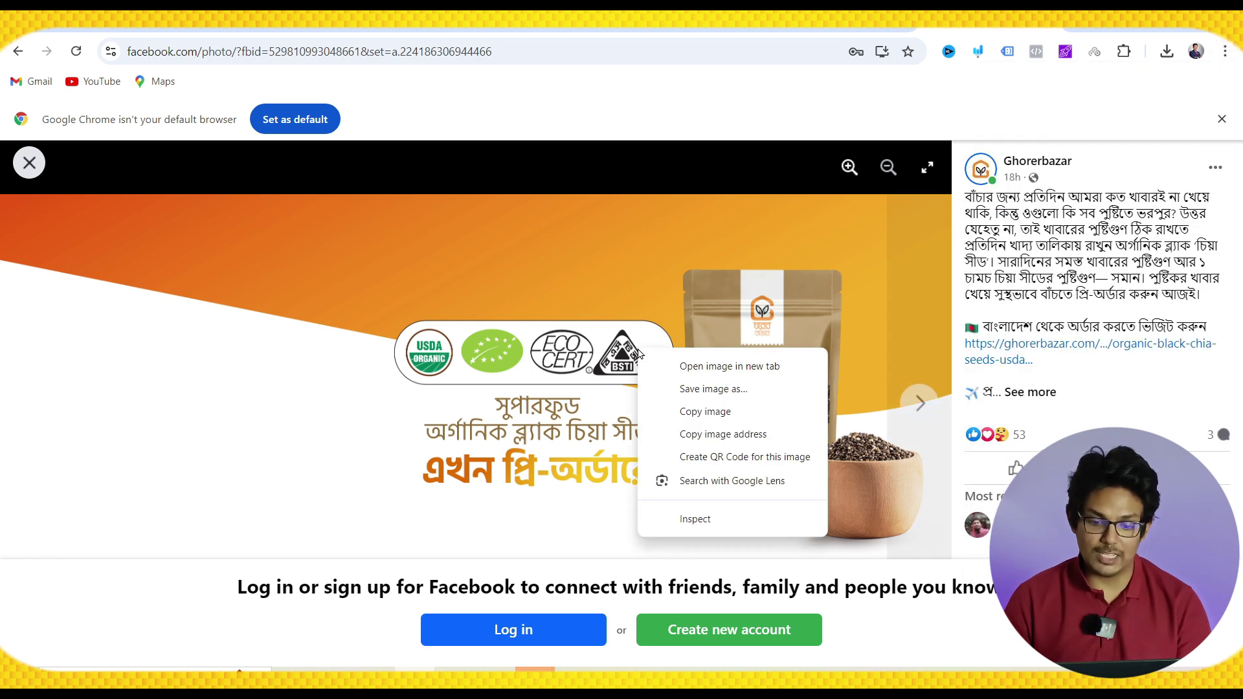
pyautogui.click(722, 519)
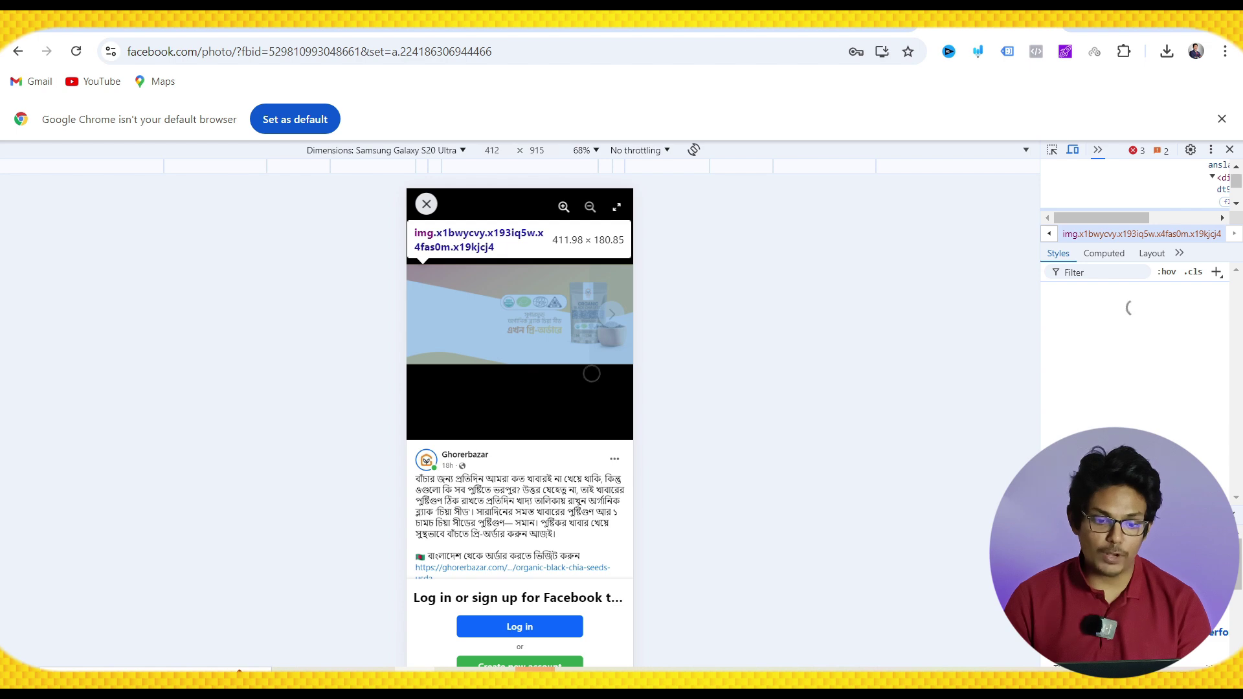
pyautogui.scroll(-1, 608, 464)
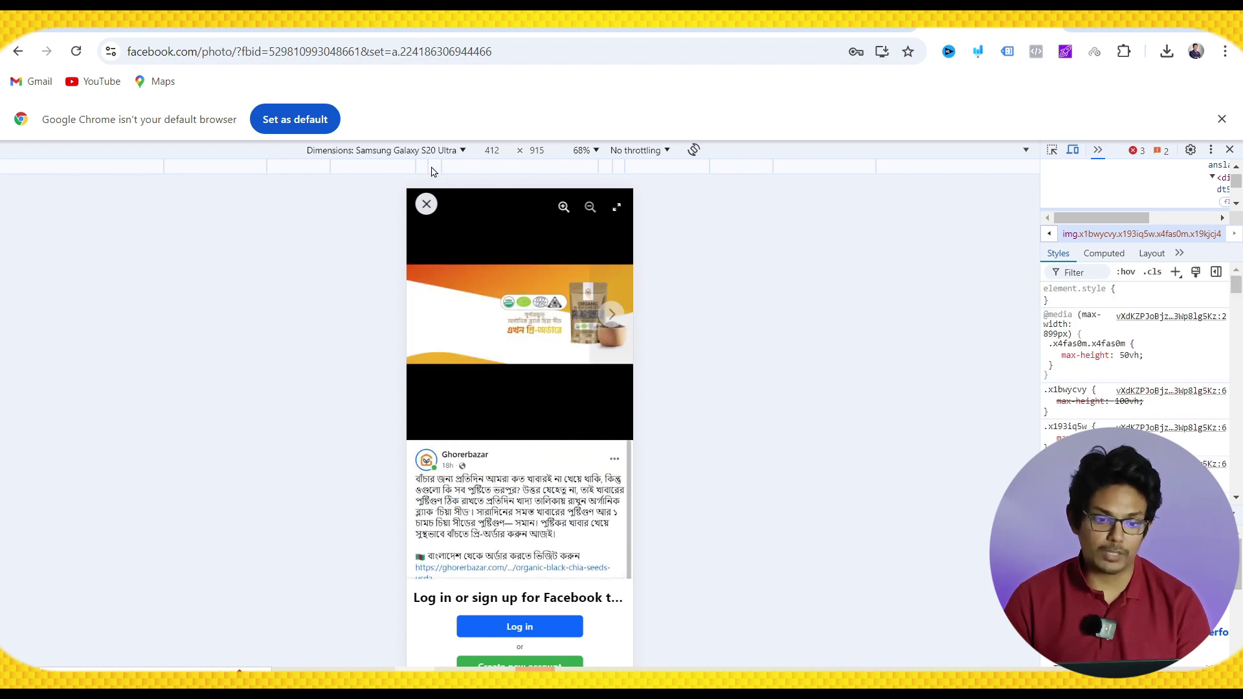
pyautogui.click(435, 150)
pyautogui.click(398, 259)
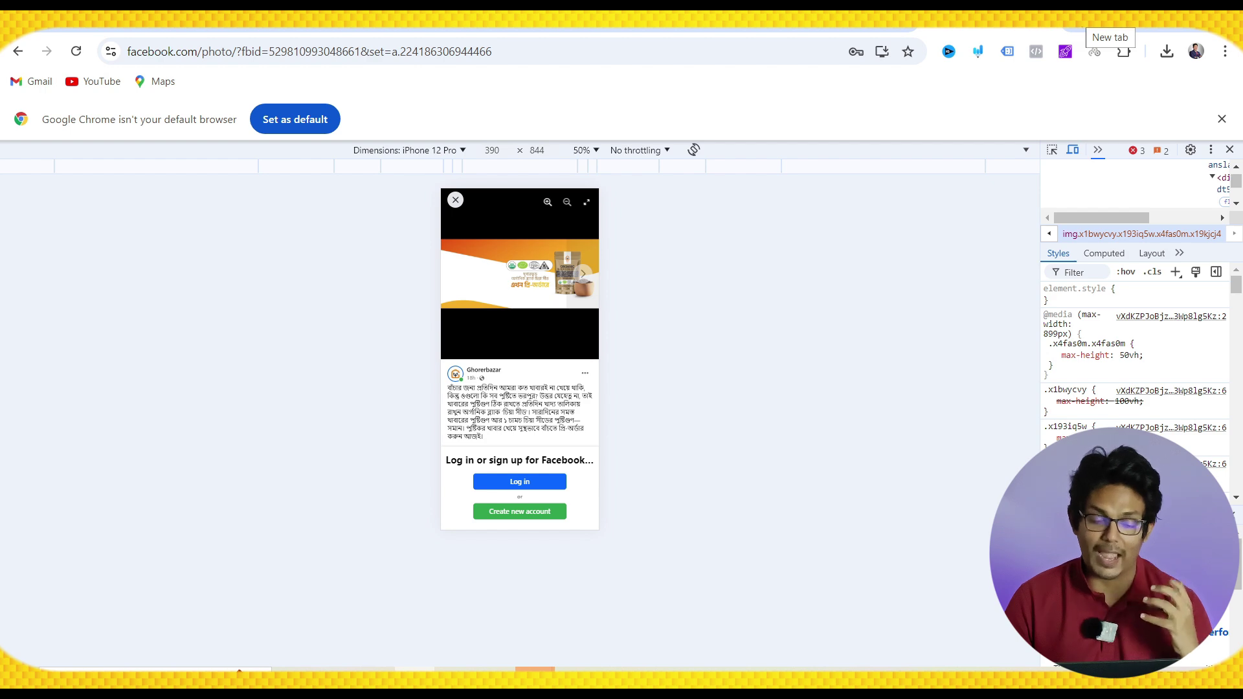
# - Search for "ghorerbazar facebook" in a new tab, open the Ghorerbazar Facebook page without logging in and view its cover photo
pyautogui.click(1056, 37)
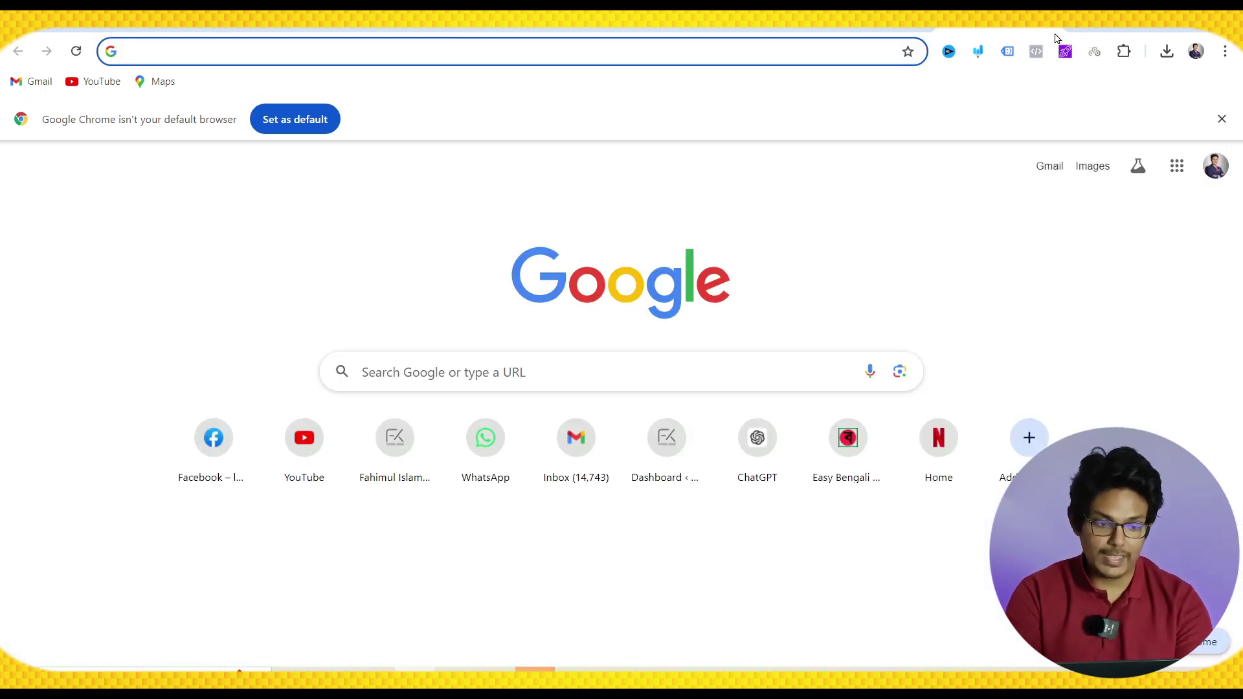
pyautogui.write('ghore')
pyautogui.press('Return')
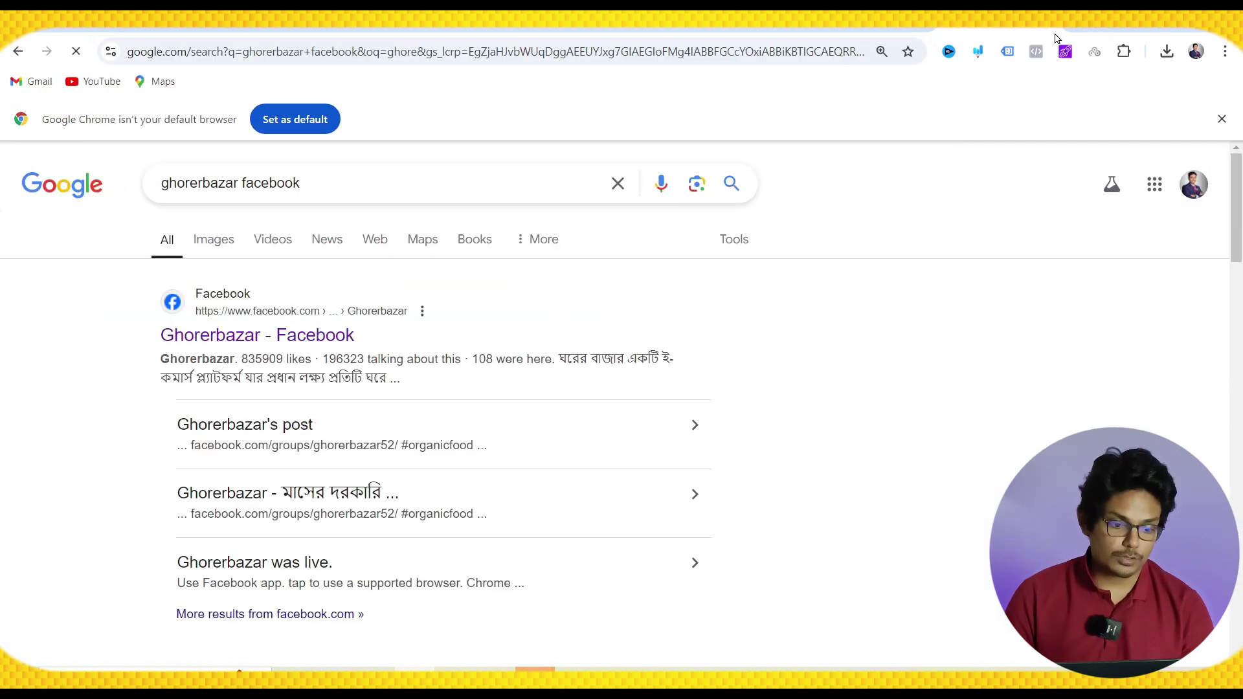
pyautogui.click(288, 338)
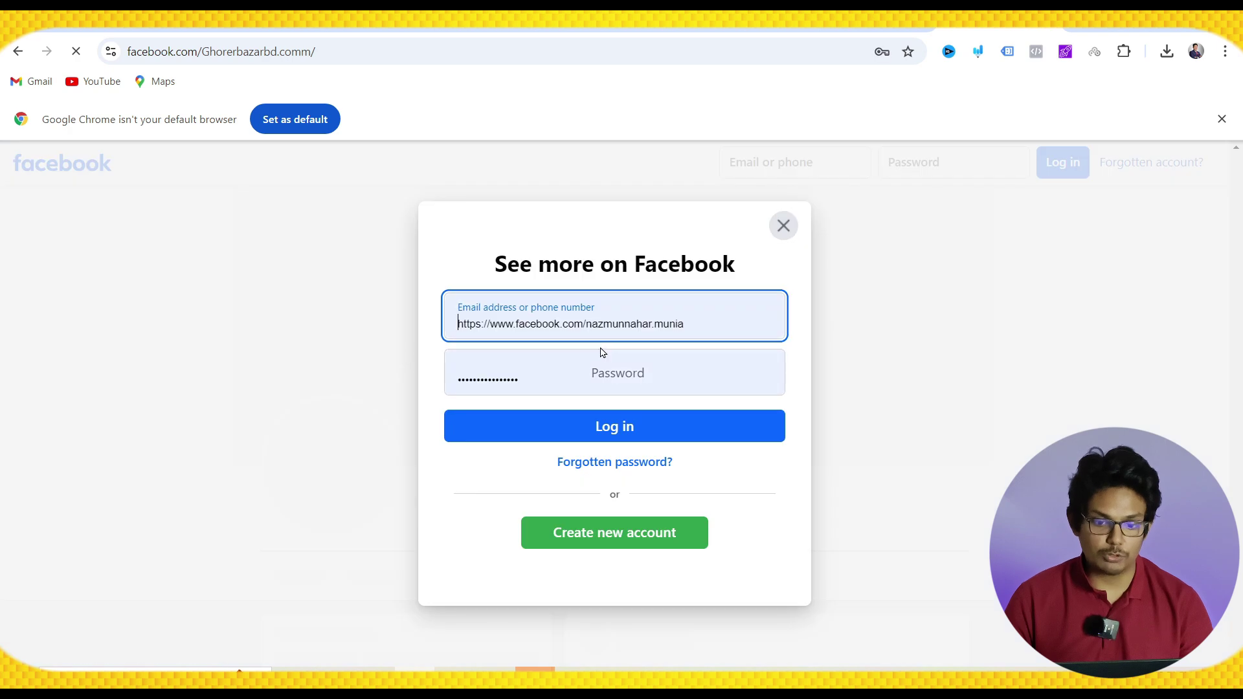
pyautogui.click(783, 226)
pyautogui.click(601, 304)
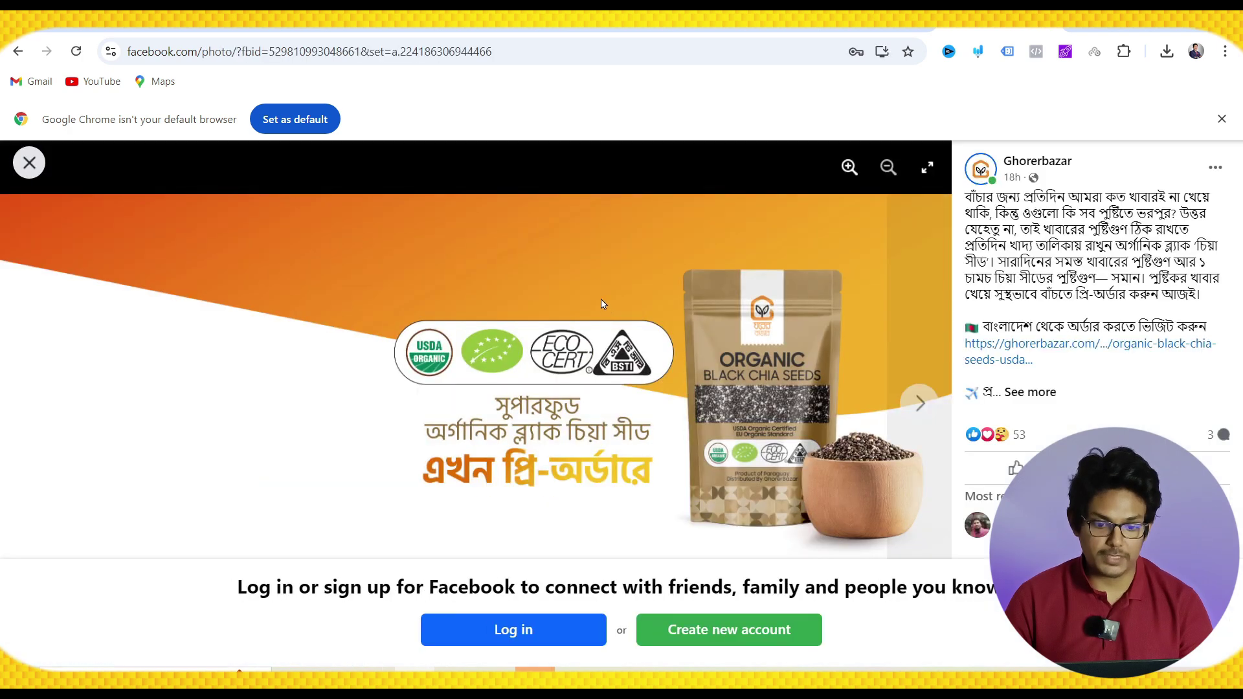
# - Save the Ghorerbazar cover photo as a PNG image in the Canva Tutorial Facebook Cover folder
pyautogui.rightClick(596, 283)
pyautogui.click(648, 325)
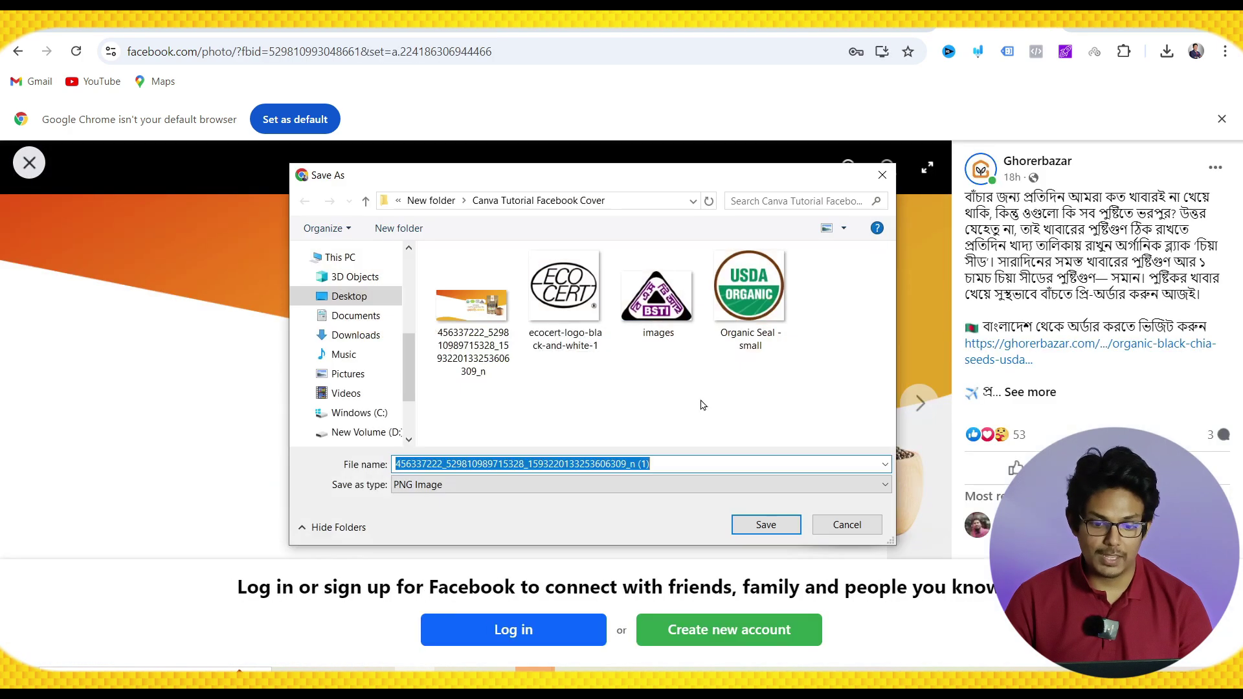
pyautogui.click(764, 524)
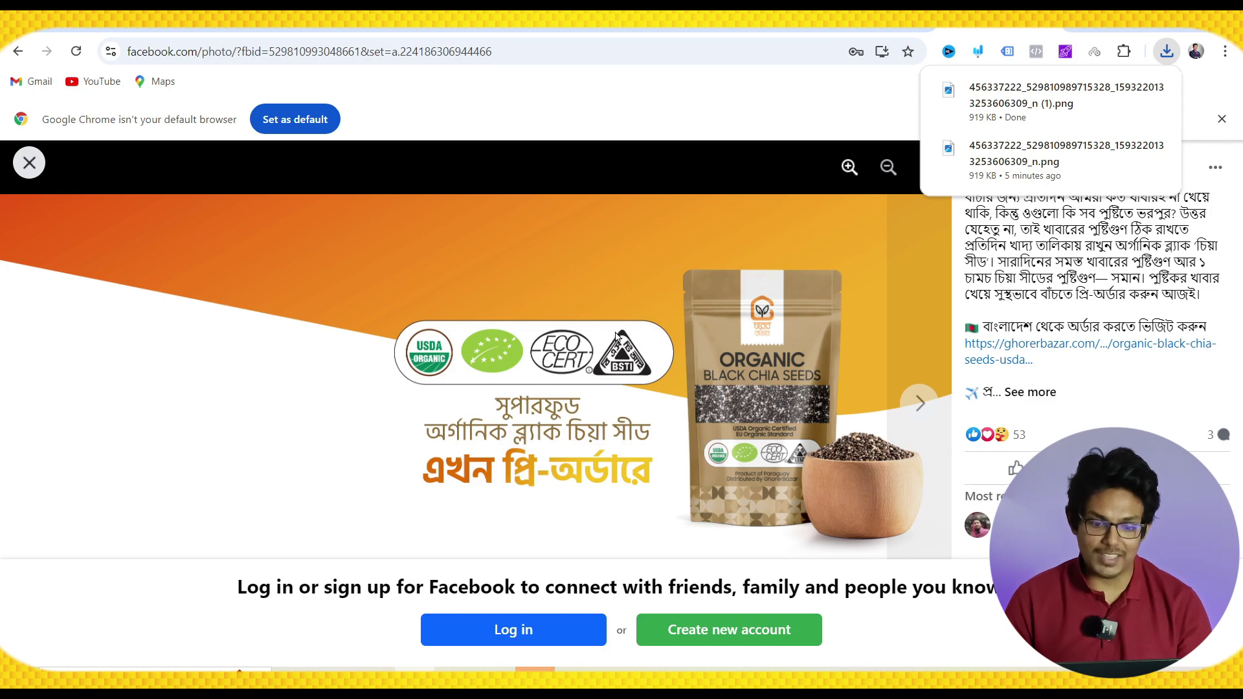
# - Open Canva in a new tab and start a new design with a custom size
pyautogui.click(1074, 33)
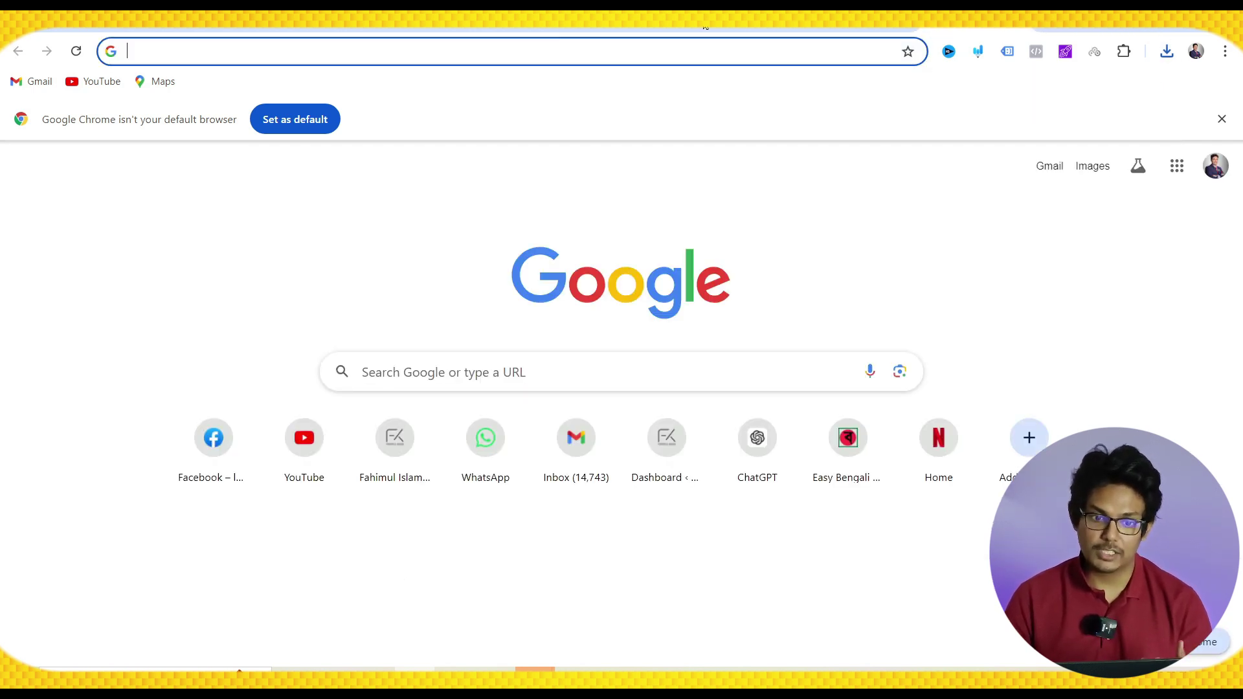
pyautogui.click(570, 52)
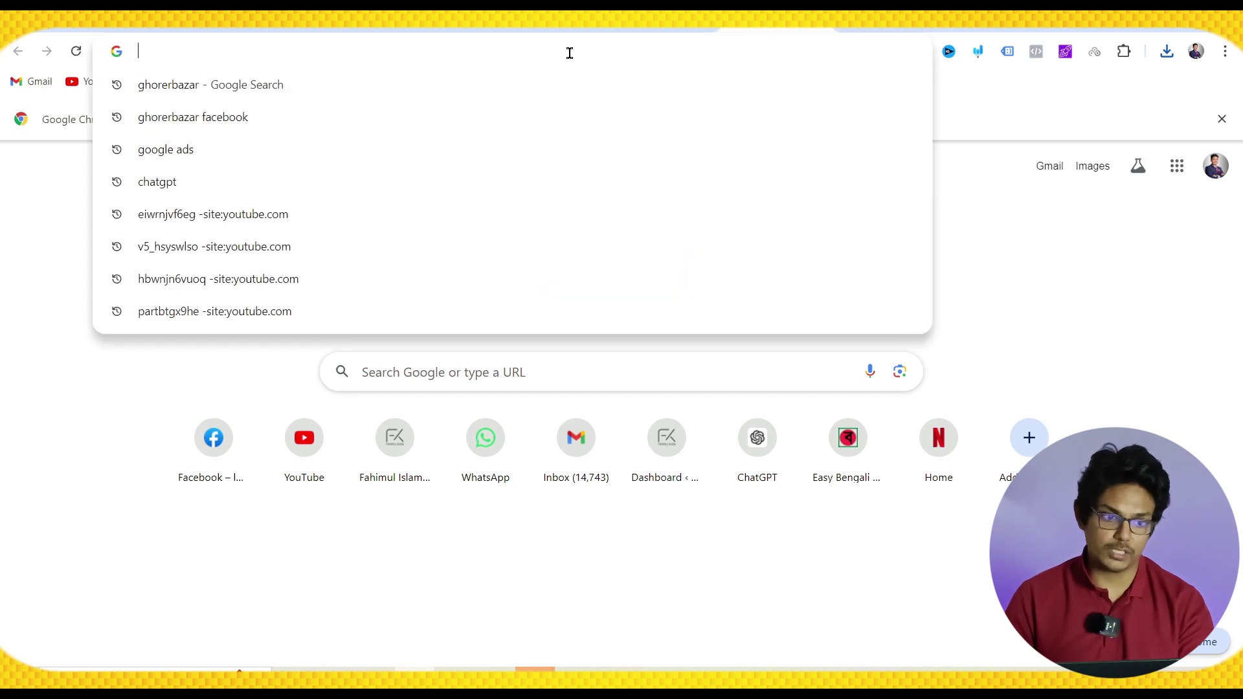
pyautogui.write('canva')
pyautogui.press('Return')
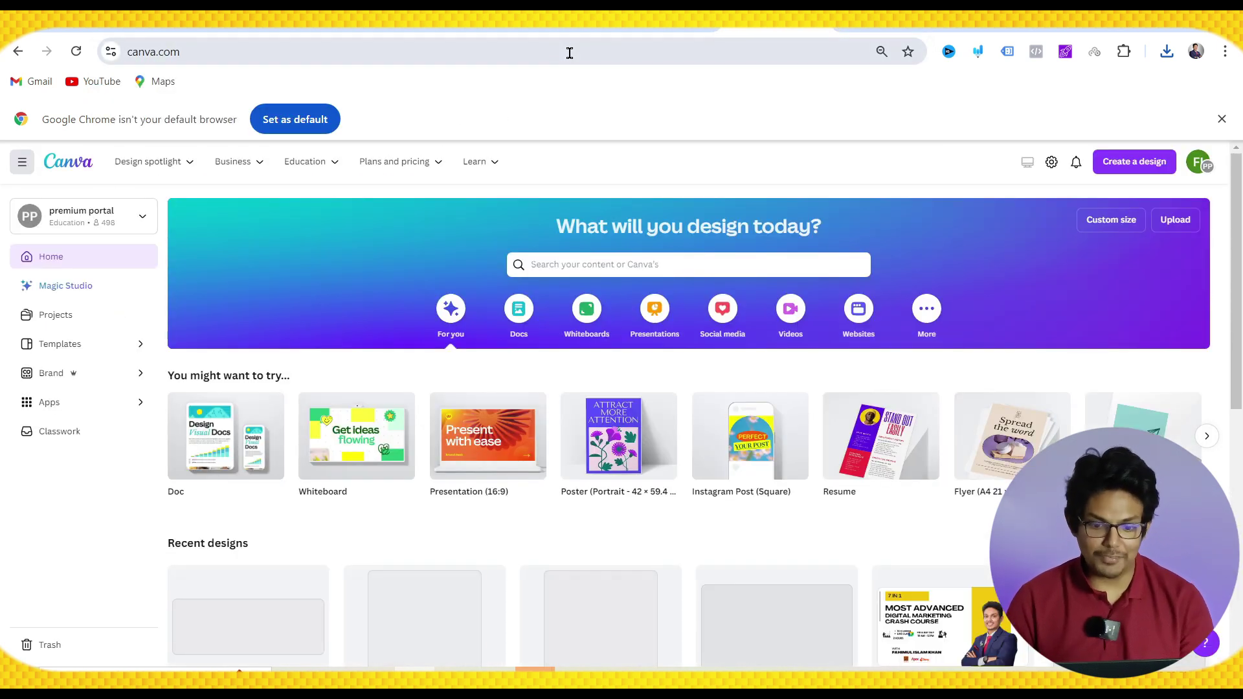
pyautogui.click(1126, 169)
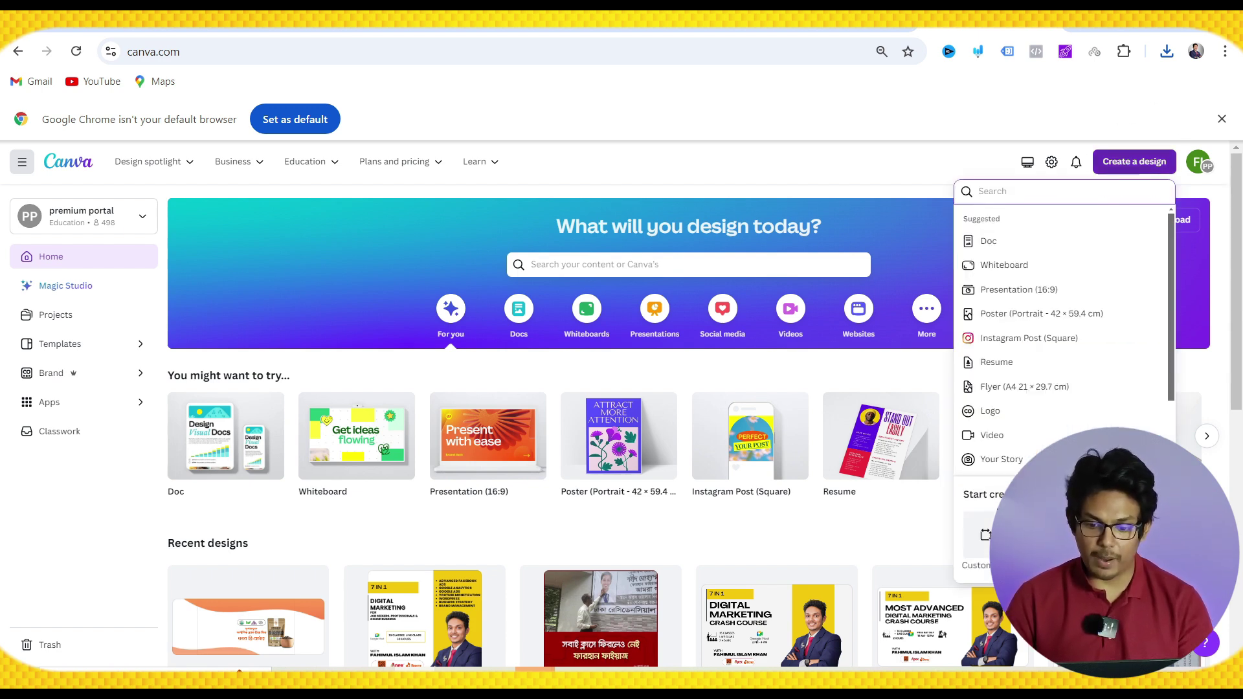
pyautogui.click(994, 517)
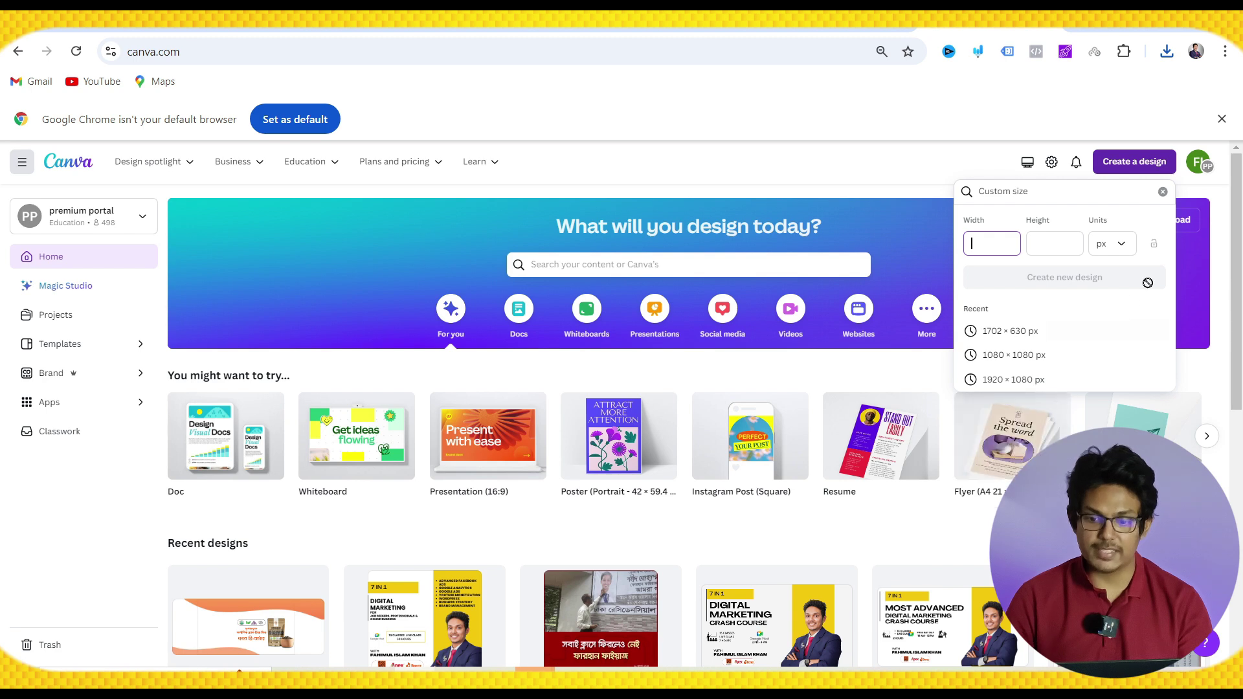
# - Search Google in a new tab for "facebook cover photo size" and check the recommended desktop width and height
pyautogui.hotkey('ctrl', 't')
pyautogui.write('facebook cover photo size')
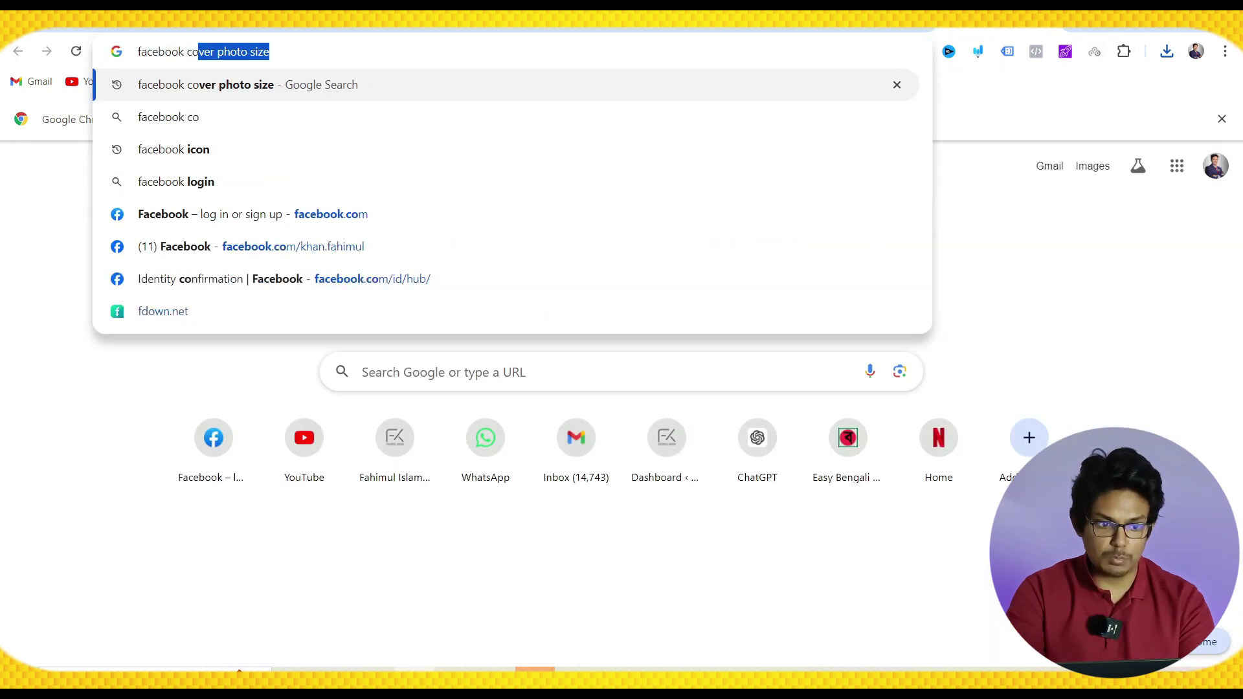
pyautogui.press('Return')
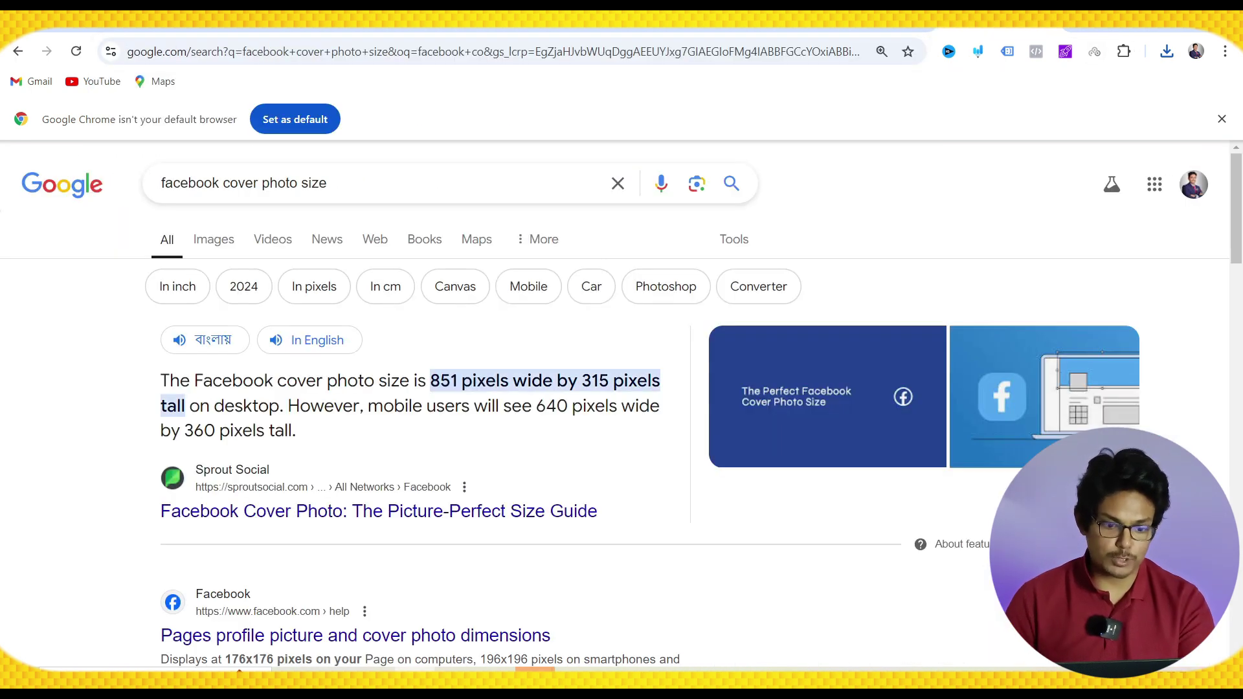
pyautogui.doubleClick(440, 383)
pyautogui.doubleClick(590, 383)
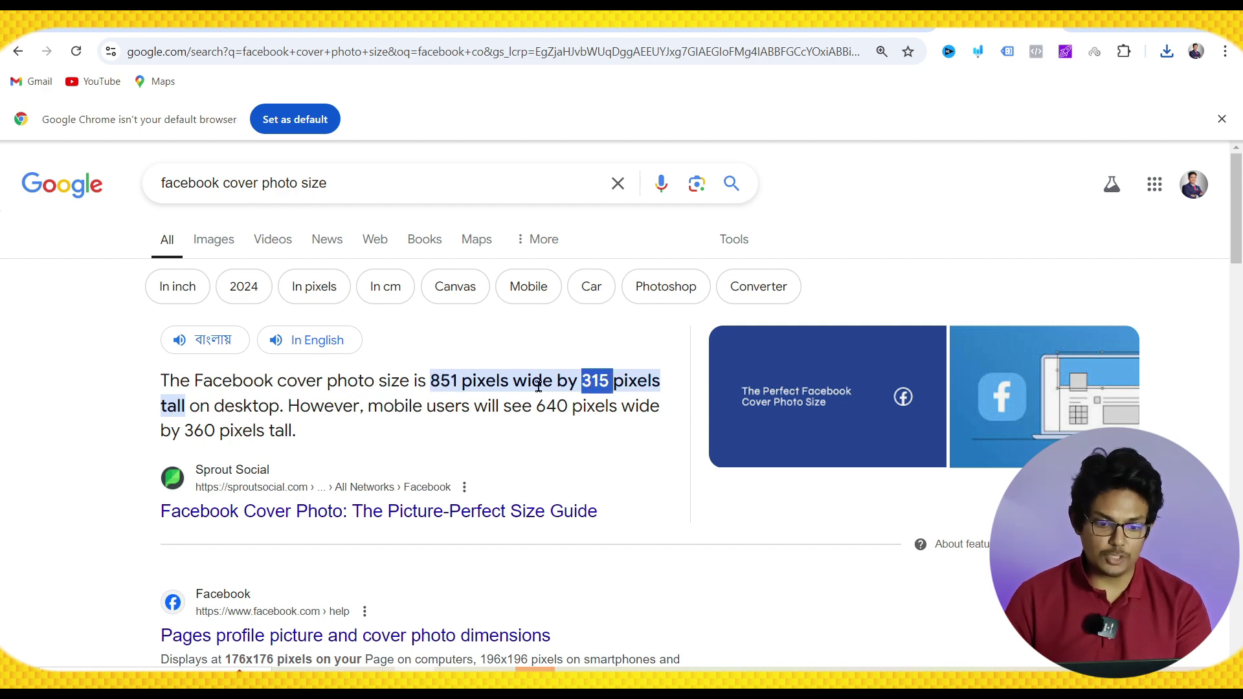
# - Copy the 851-pixel width from the search result and multiply it by 2 in Calculator
pyautogui.doubleClick(438, 384)
pyautogui.hotkey('ctrl', 'c')
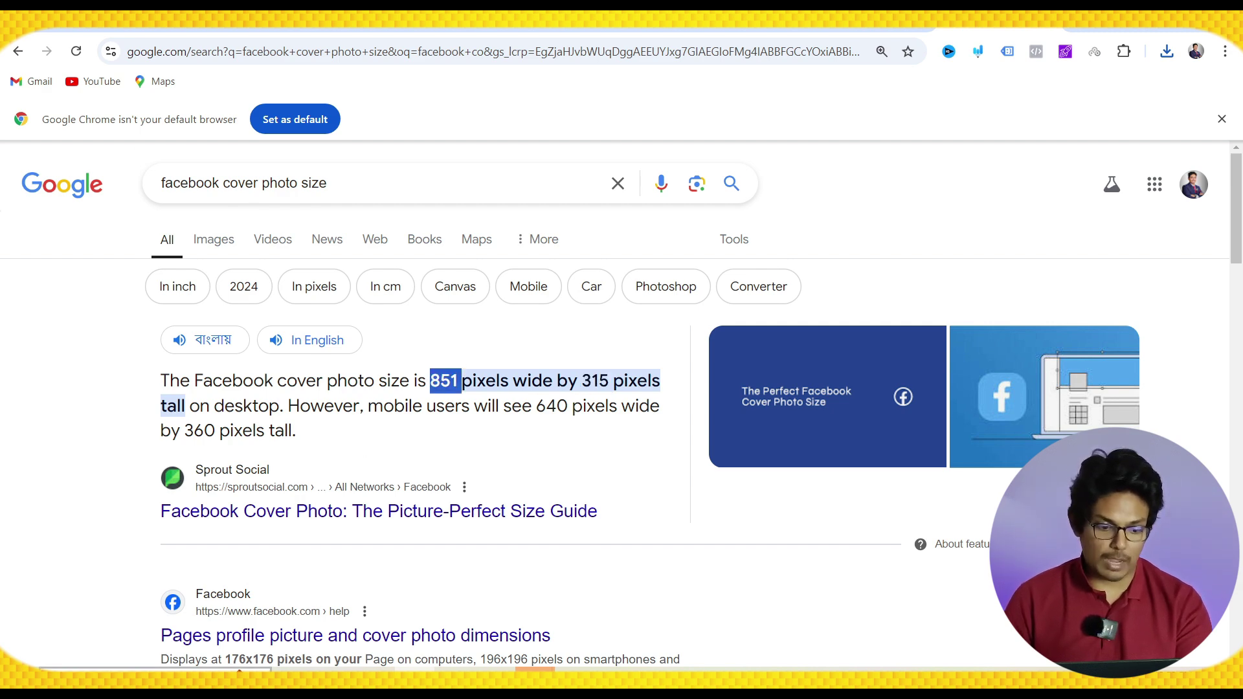
pyautogui.press('super')
pyautogui.write('ca')
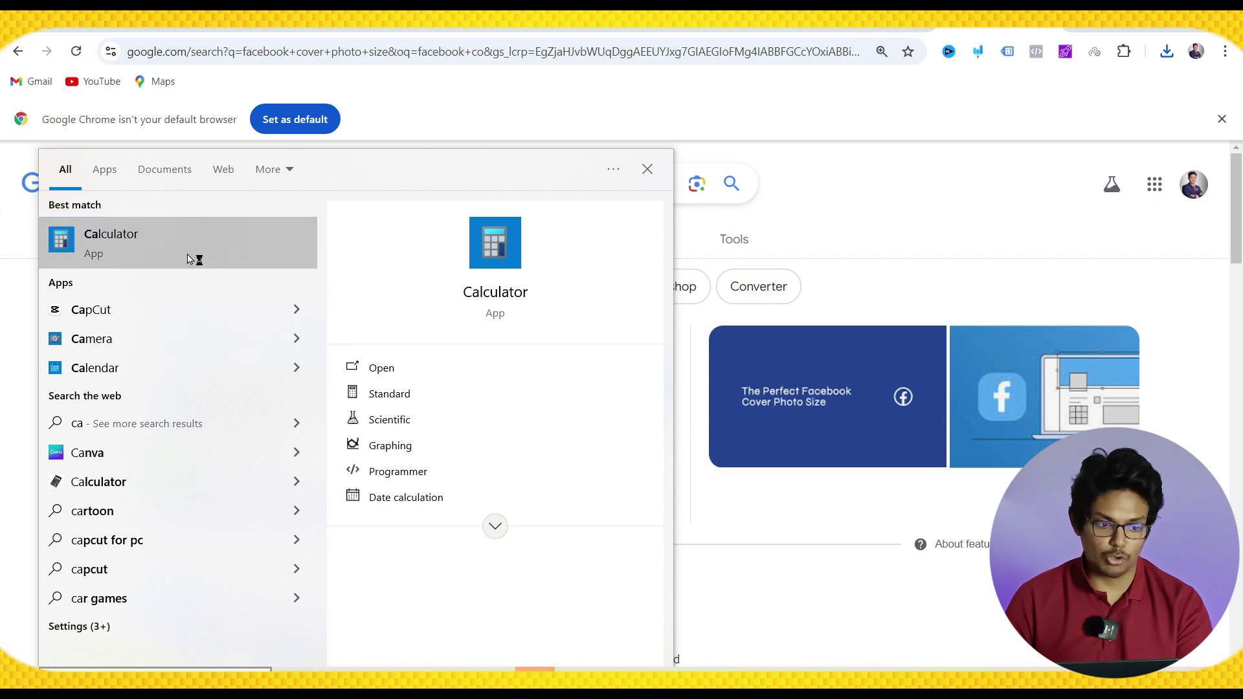
pyautogui.click(195, 259)
pyautogui.hotkey('ctrl', 'v')
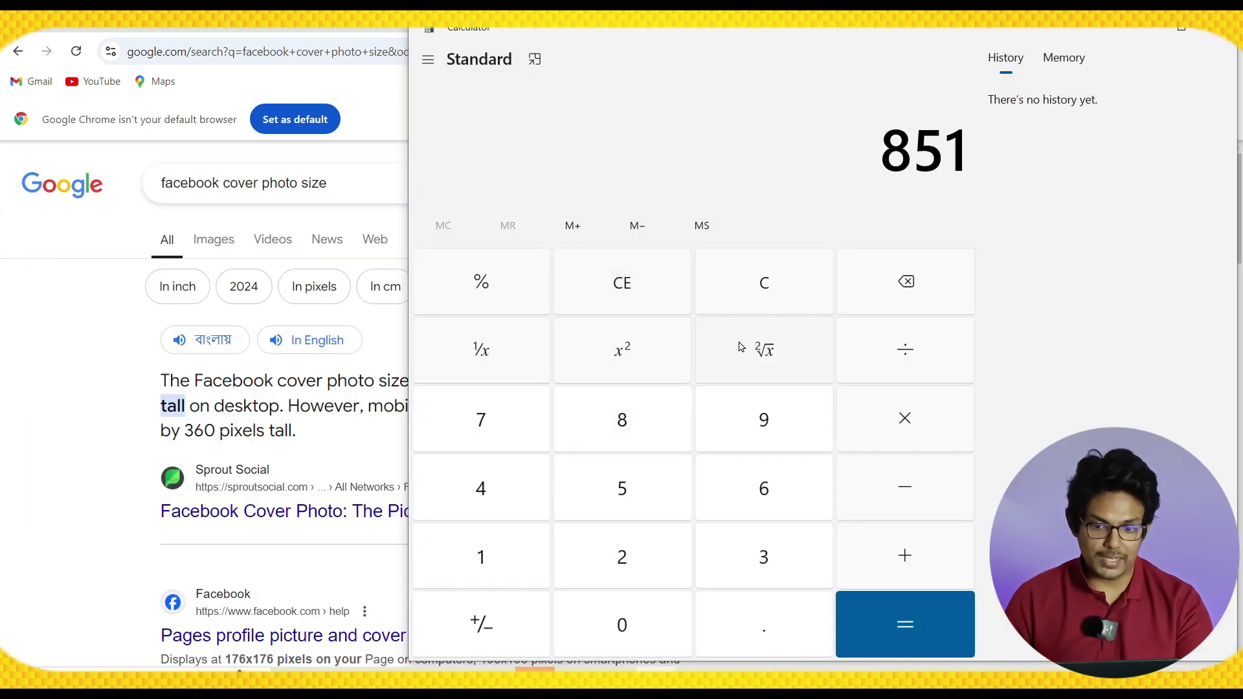
pyautogui.click(905, 417)
pyautogui.click(632, 567)
pyautogui.click(932, 622)
pyautogui.moveTo(835, 149); pyautogui.dragTo(1061, 170)
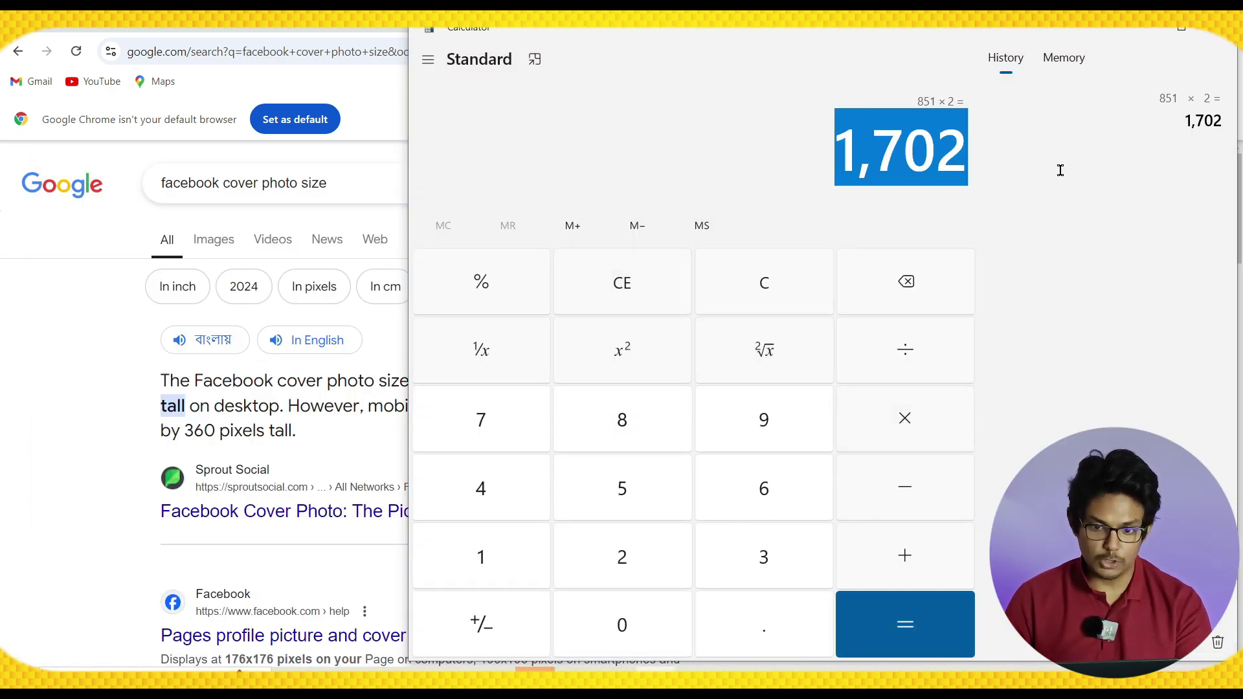
pyautogui.click(1145, 31)
# - Return to the Canva custom size form and set the width to 1702 px
pyautogui.hotkey('ctrl', 'Tab')
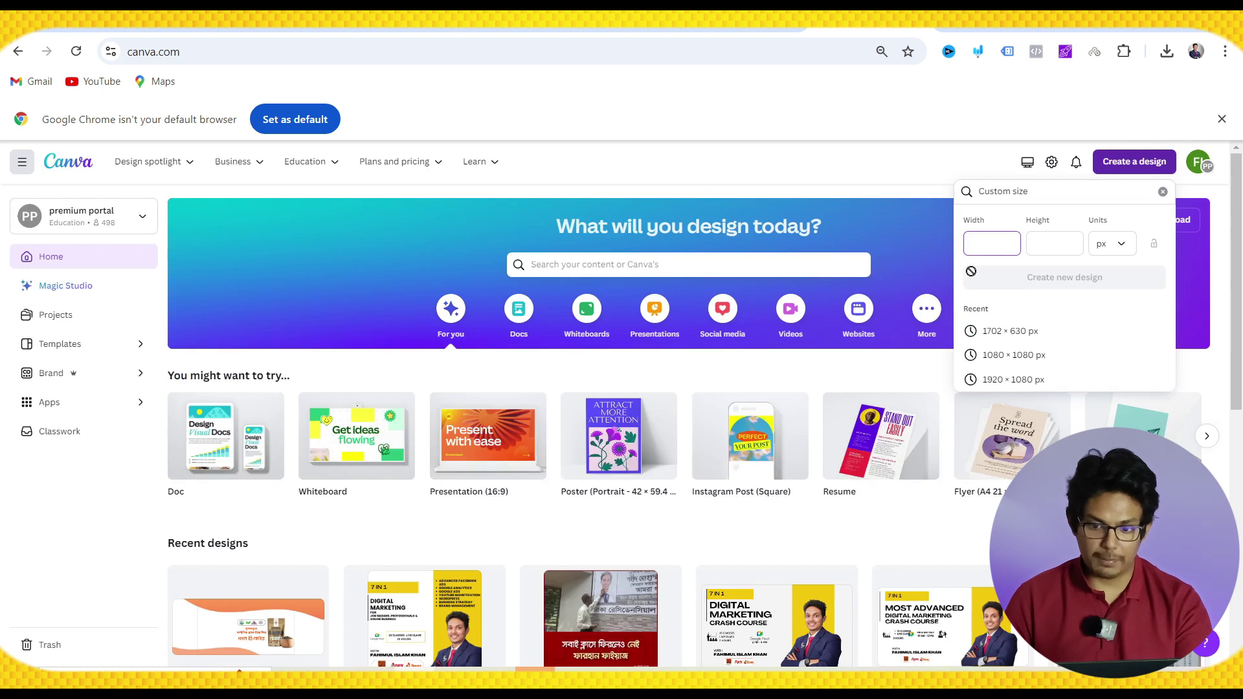
pyautogui.write('17')
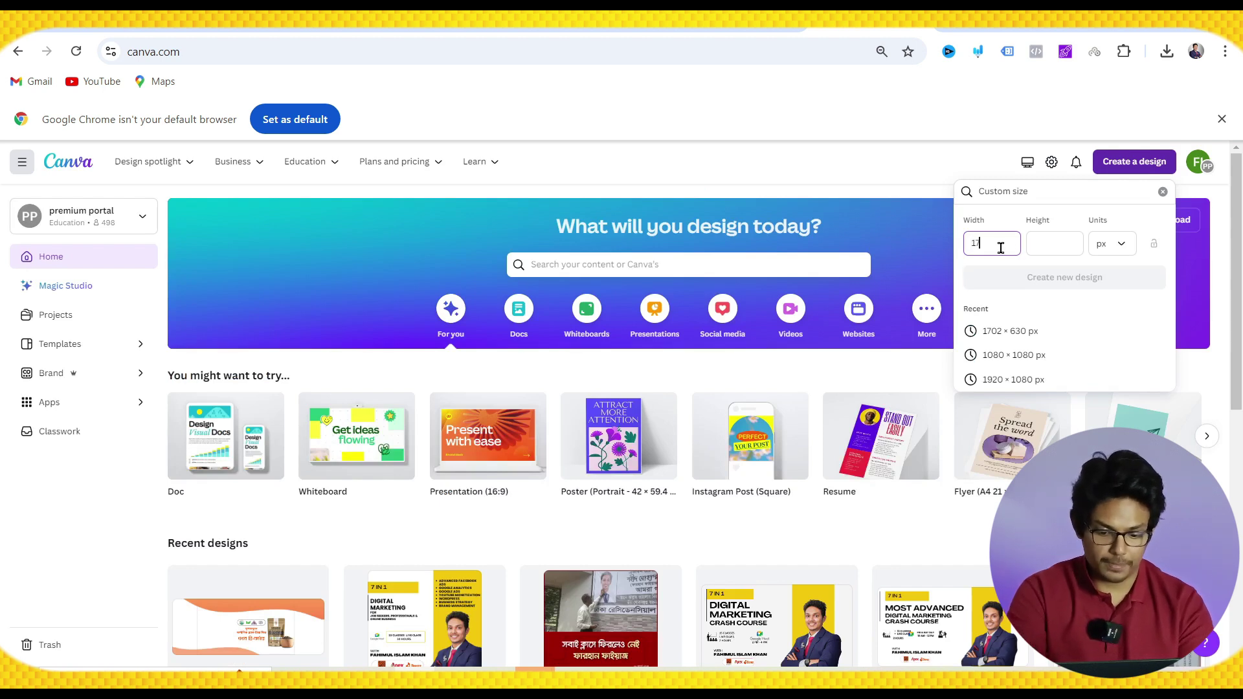
pyautogui.write('02')
# - Copy the 315-pixel height from the cover photo size result and multiply it by 2 in Calculator
pyautogui.hotkey('ctrl', 'shift', 'Tab')
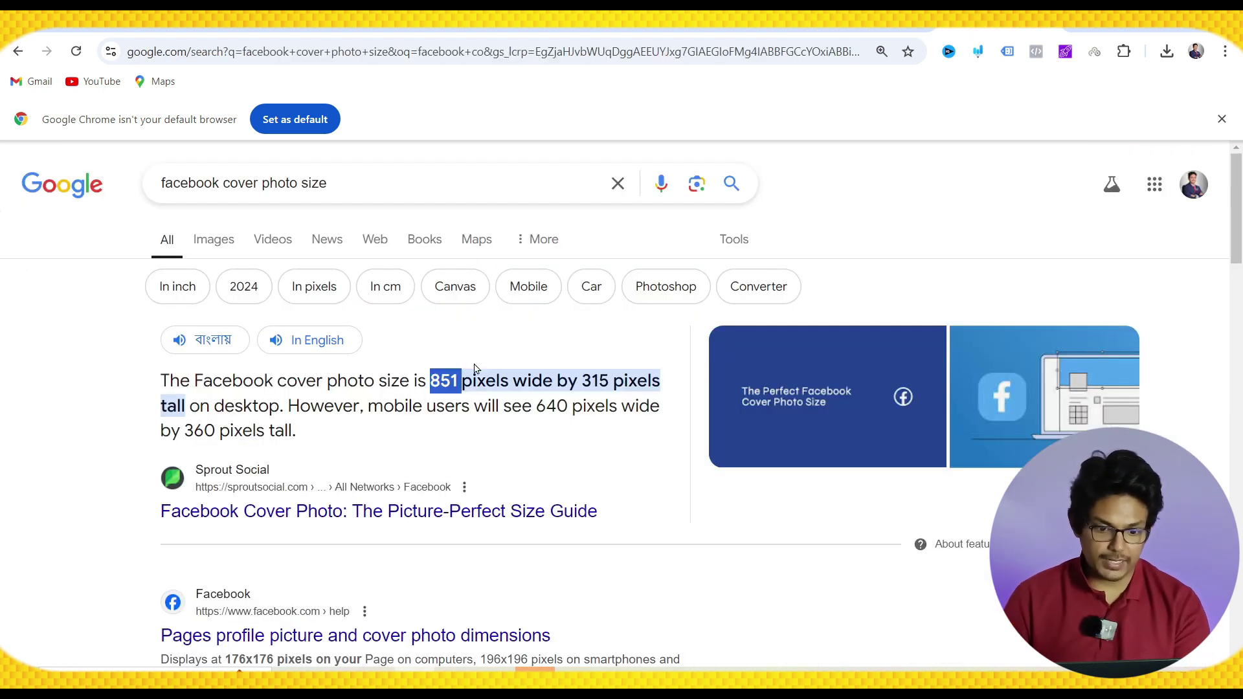
pyautogui.tripleClick(554, 384)
pyautogui.doubleClick(596, 382)
pyautogui.hotkey('ctrl', 'c')
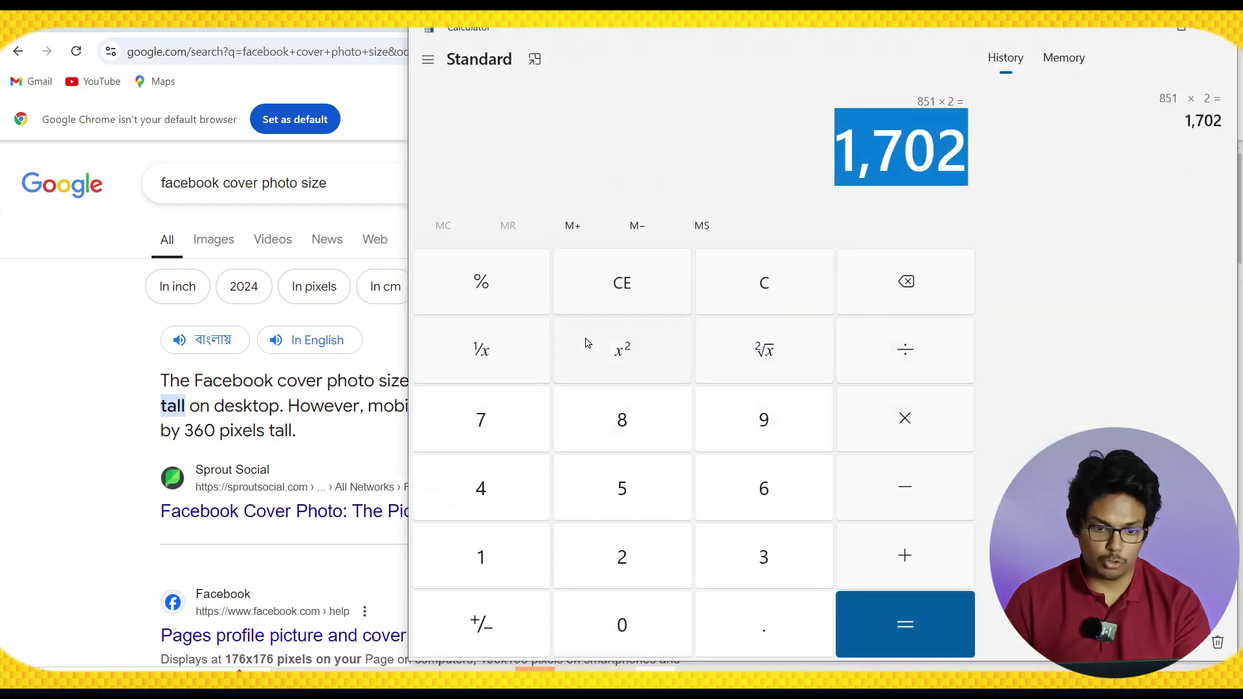
pyautogui.click(622, 283)
pyautogui.hotkey('ctrl', 'v')
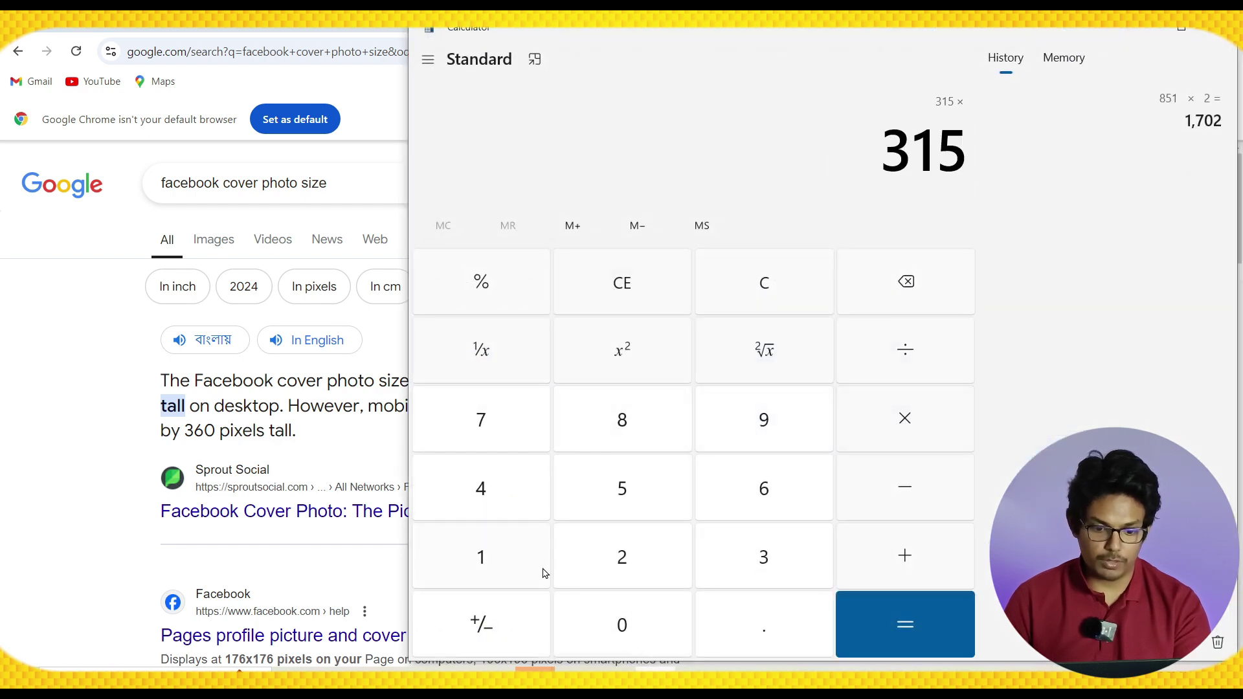
pyautogui.click(621, 557)
pyautogui.click(905, 624)
pyautogui.click(1147, 29)
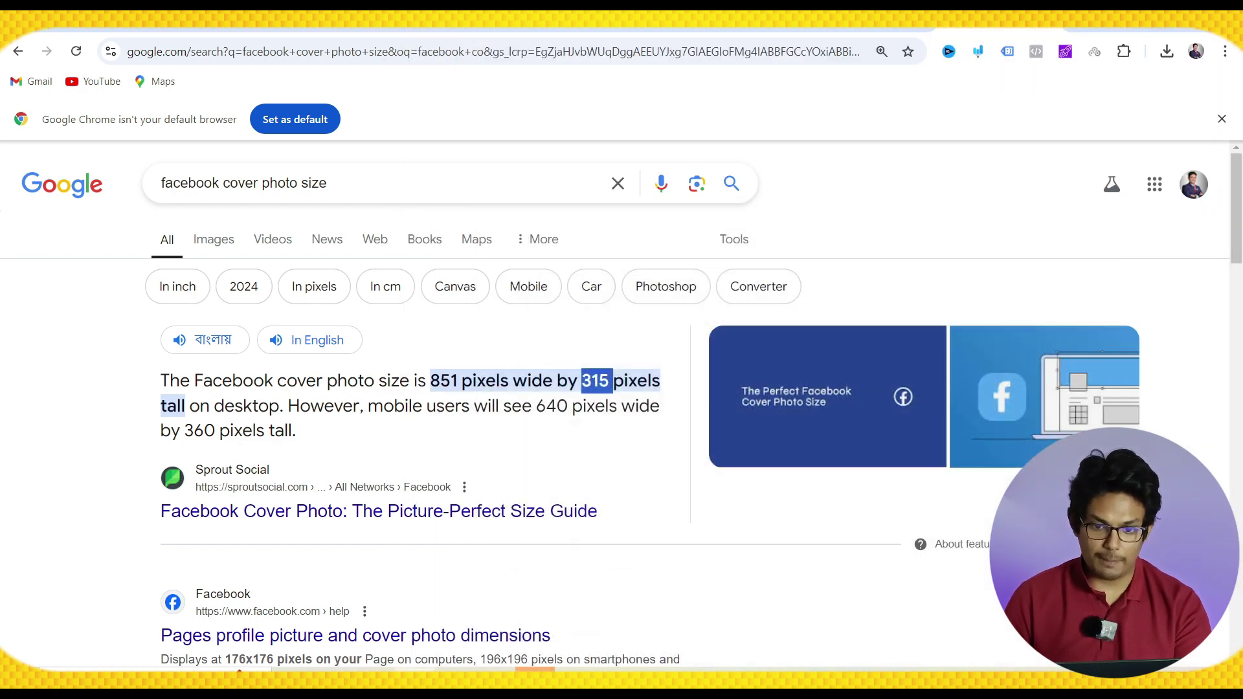
# - Set the custom design's height to 630 px in Canva and create the new design
pyautogui.click(871, 20)
pyautogui.click(1063, 240)
pyautogui.write('6')
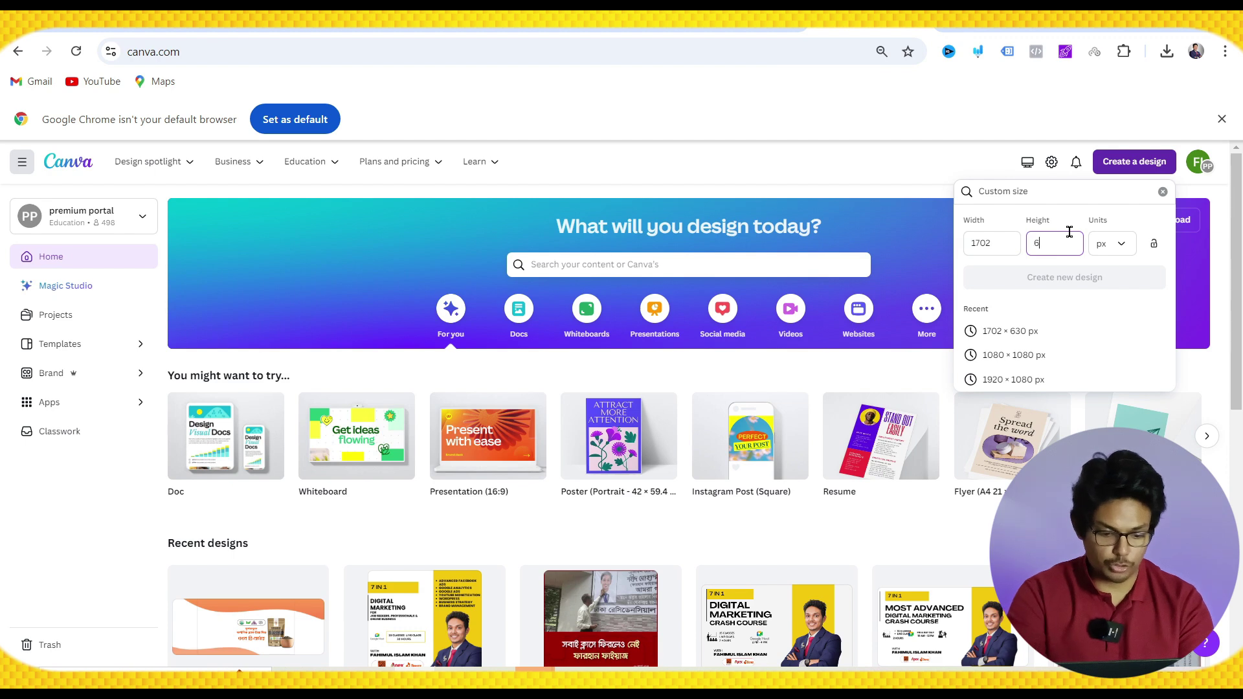
pyautogui.write('30')
pyautogui.click(1040, 277)
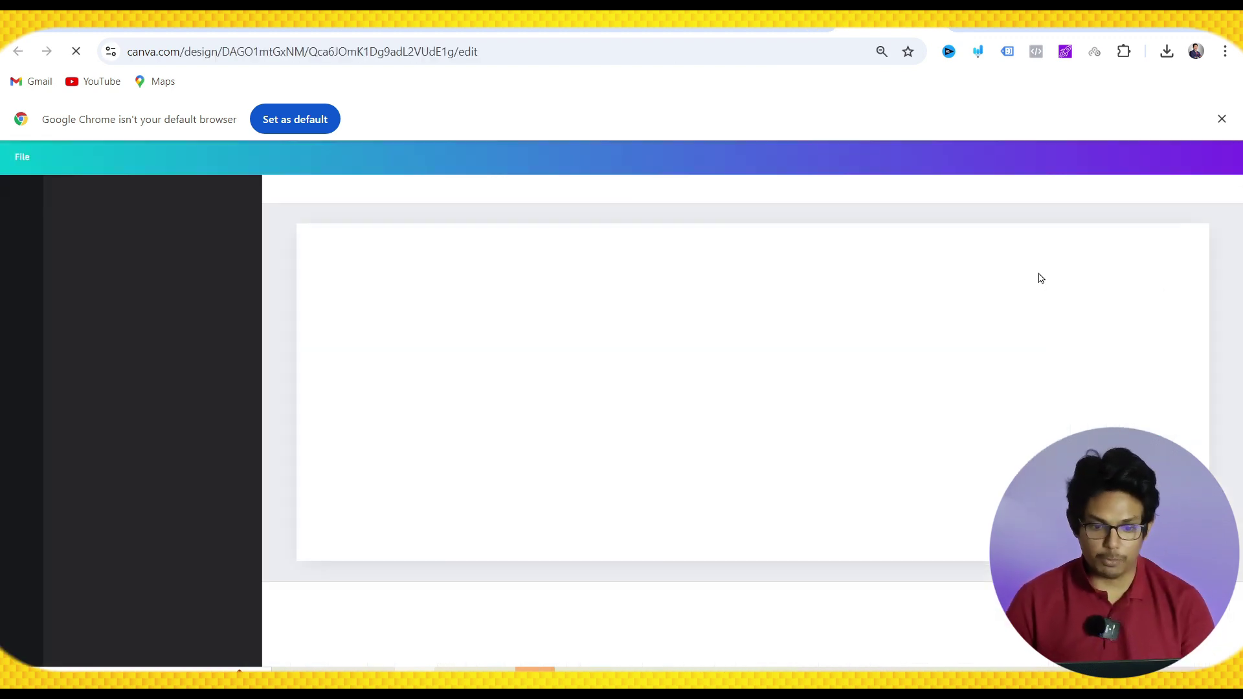
# - Return to the Google results, search for "facebook cover photo size mobile" and show the image results
pyautogui.click(1008, 19)
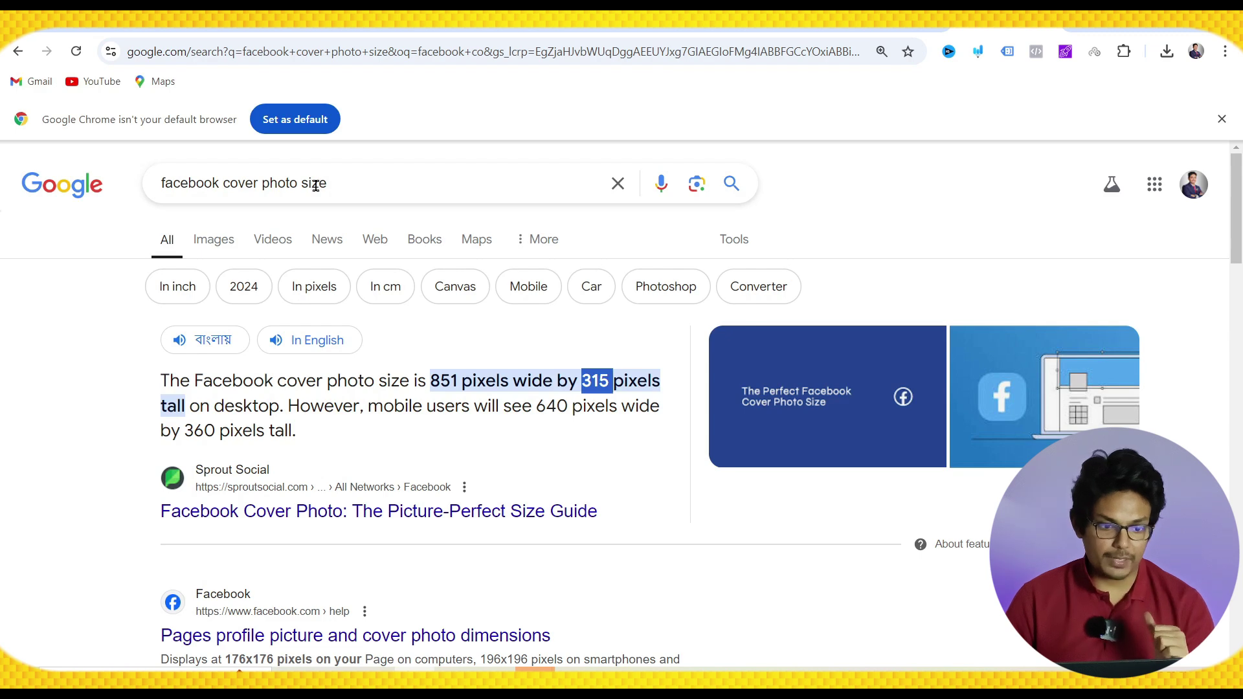
pyautogui.click(338, 183)
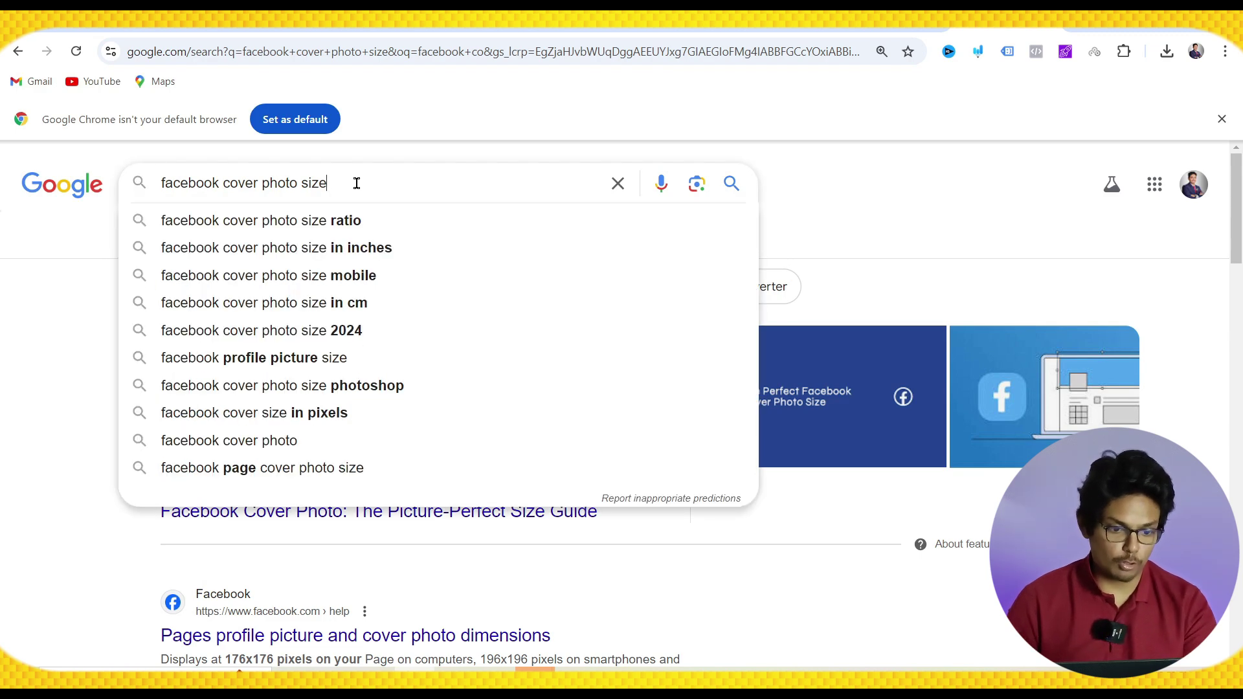
pyautogui.write('mobile')
pyautogui.press('Return')
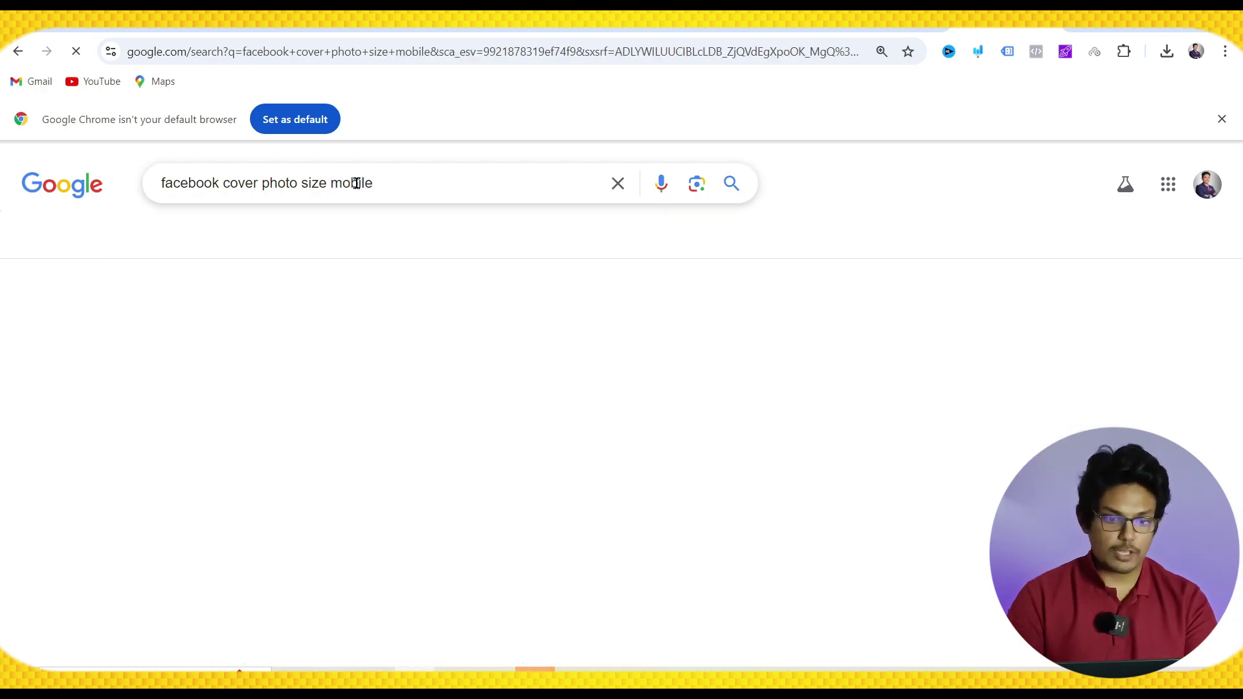
pyautogui.click(210, 245)
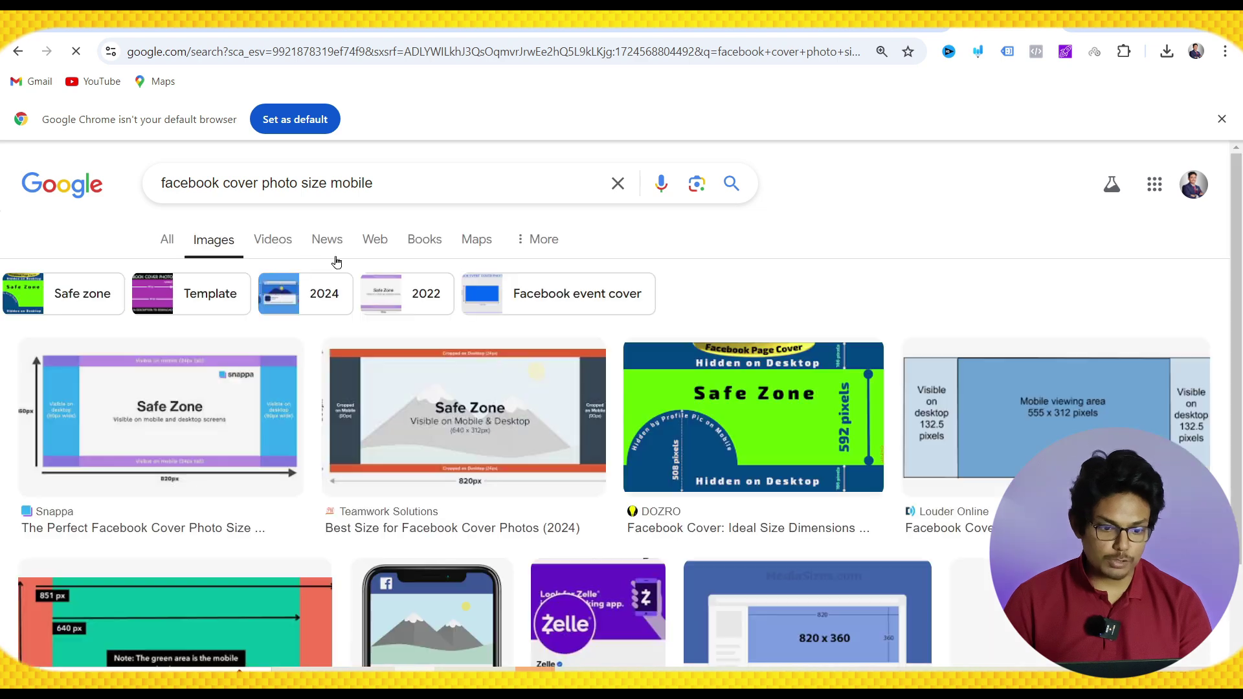
# - Open the Teamwork Solutions article on Facebook cover photo size from the image results and examine its mobile versus desktop safe zone diagram
pyautogui.click(444, 428)
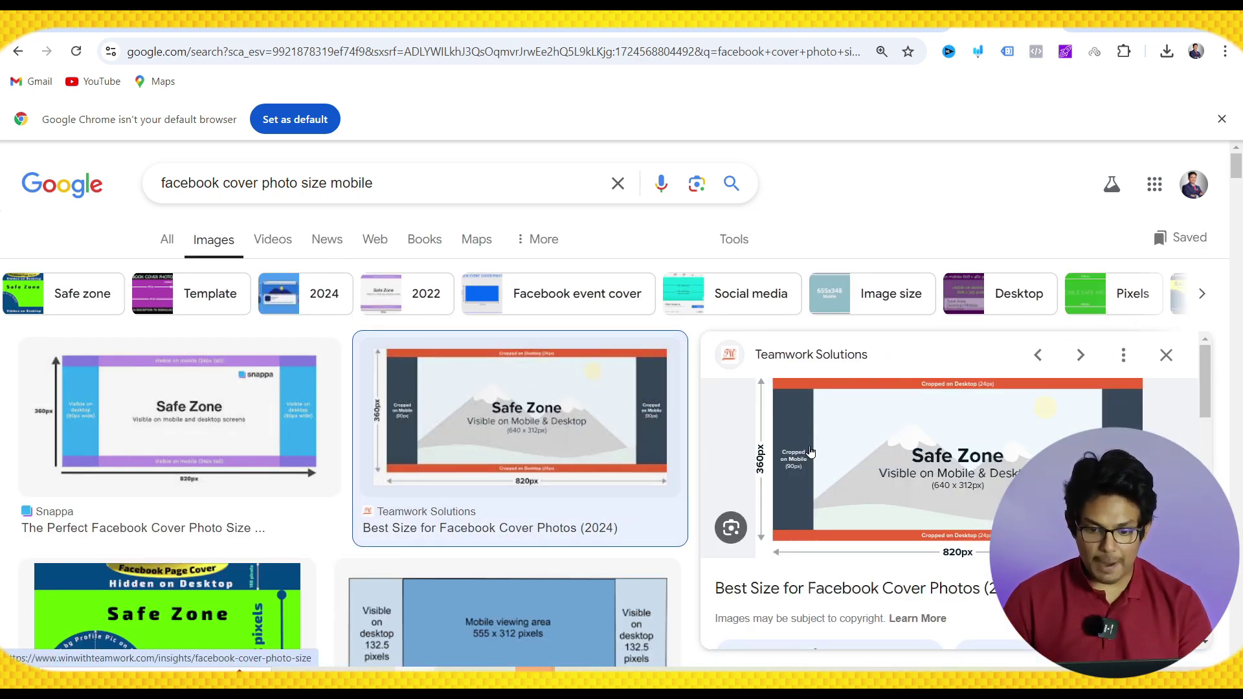
pyautogui.click(933, 461)
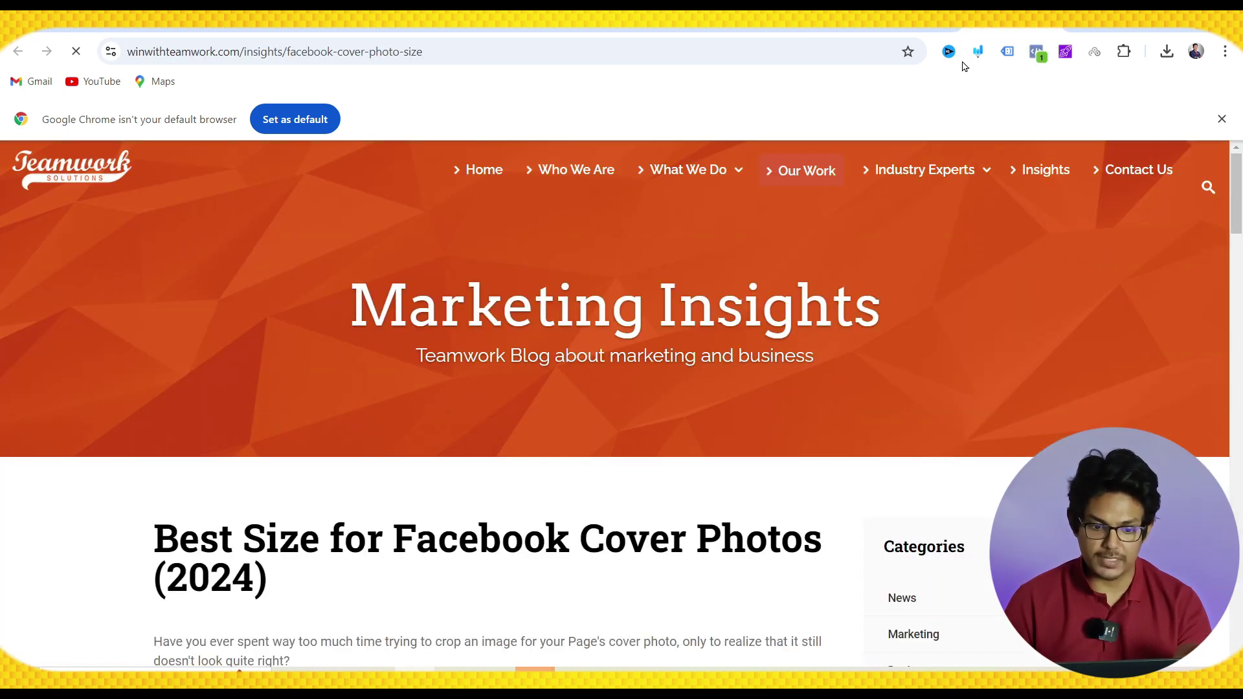
pyautogui.scroll(-15, 725, 406)
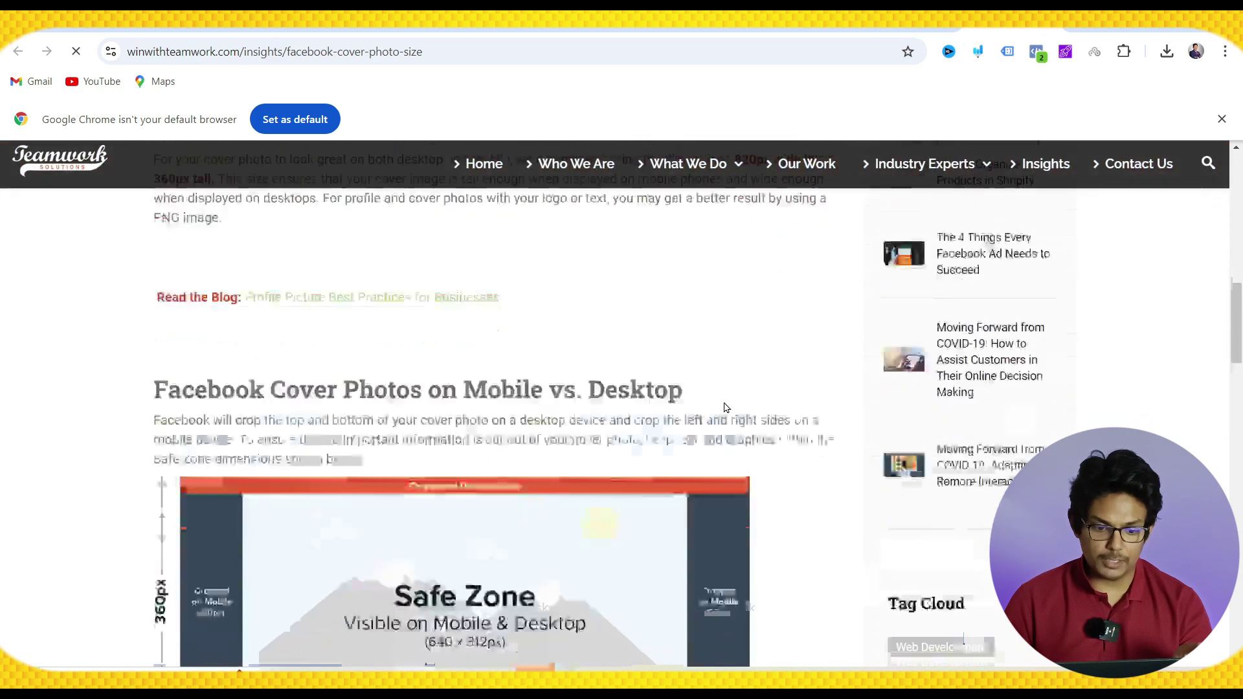
pyautogui.scroll(-3, 724, 401)
pyautogui.hotkey('ctrl', '+')
pyautogui.hotkey('ctrl', '+')
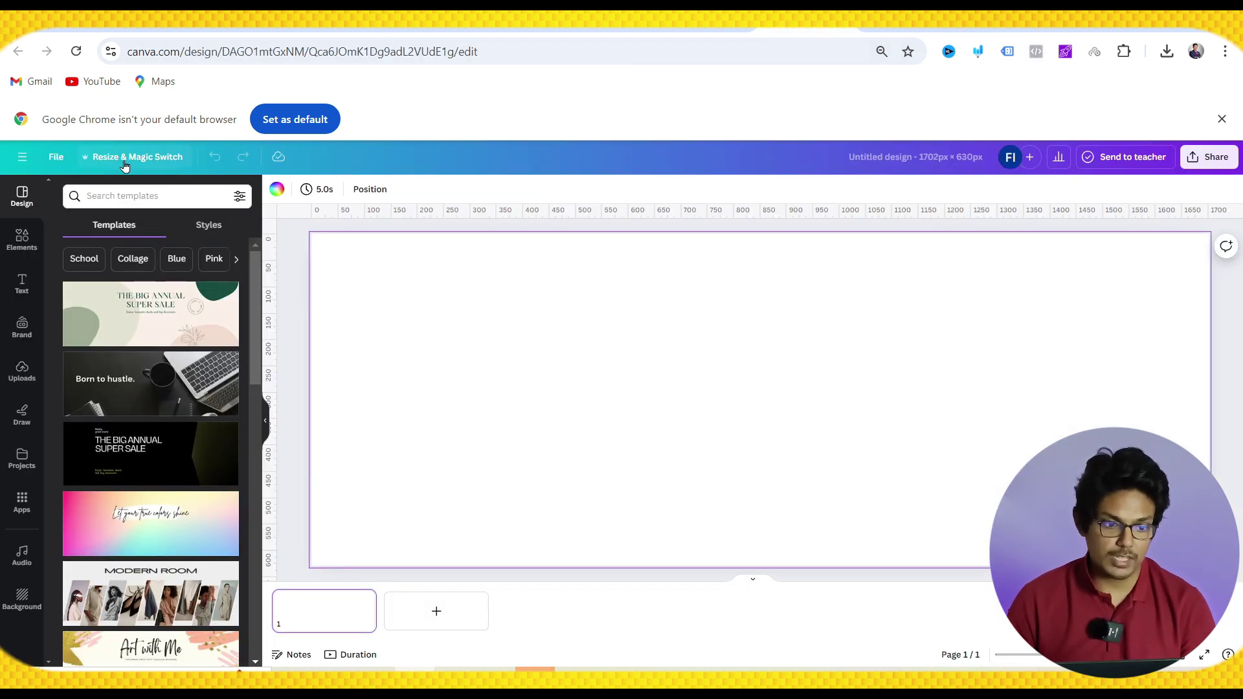
# - Return to the Canva design and rename it Facebook_Cover
pyautogui.click(885, 158)
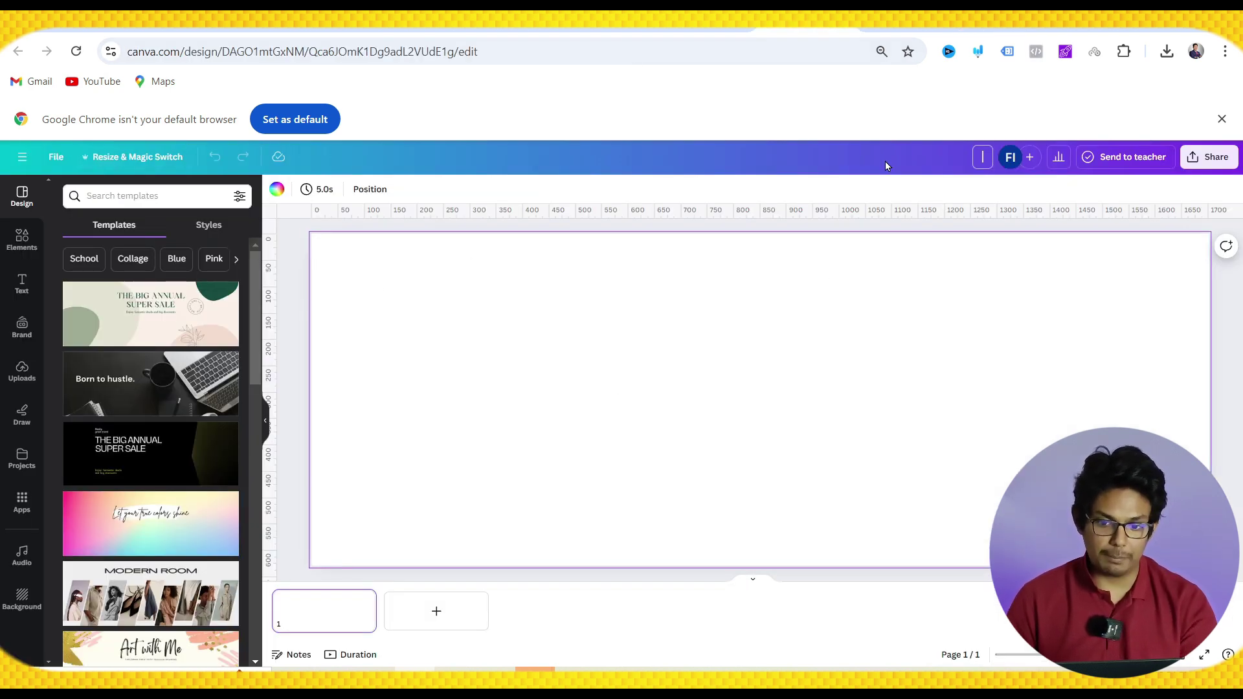
pyautogui.write('Faceboo')
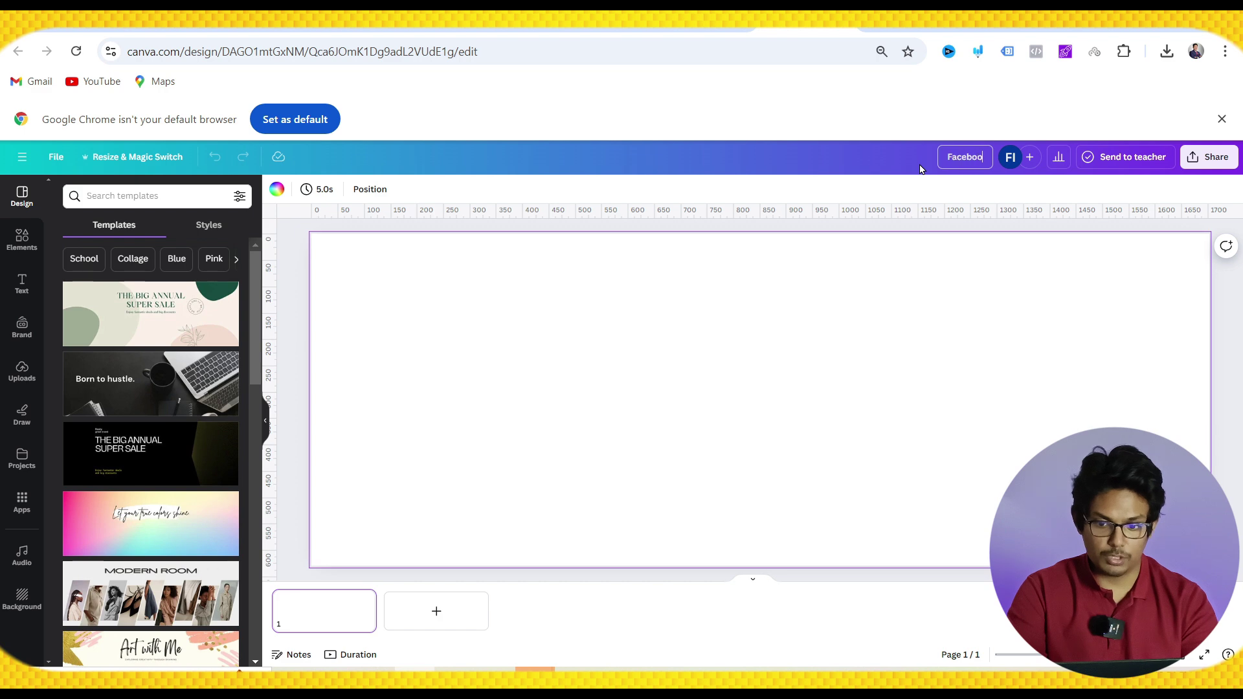
pyautogui.write('k_C')
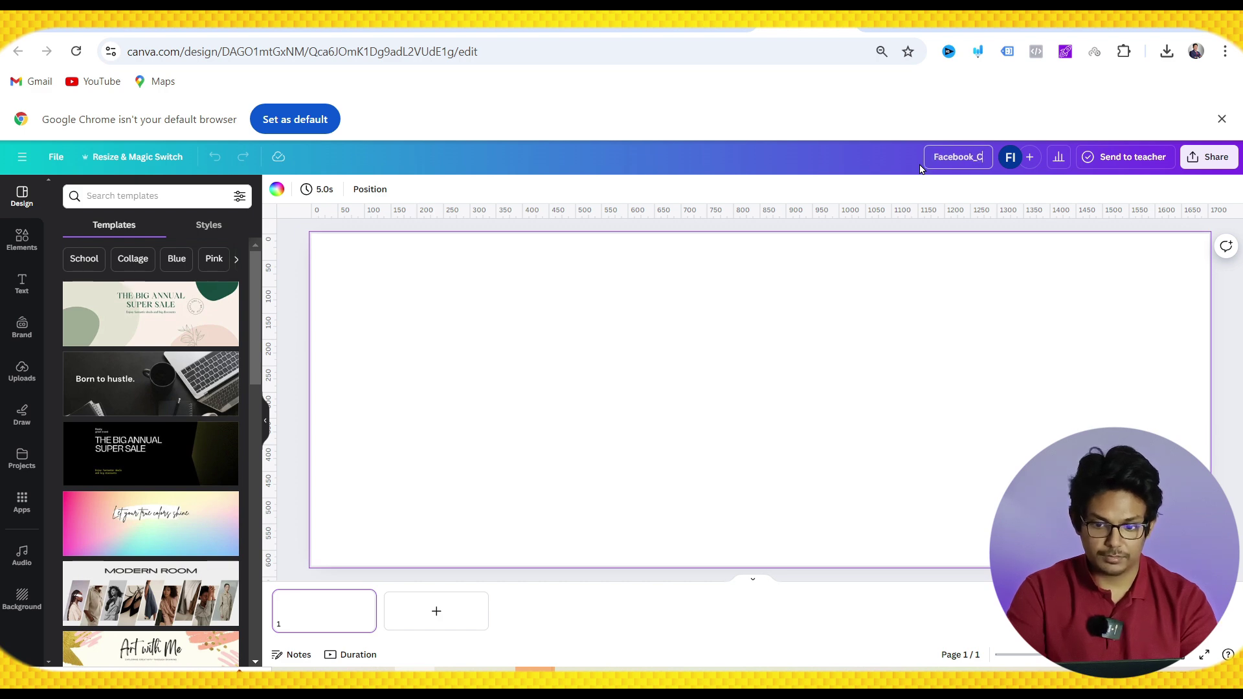
pyautogui.write('over')
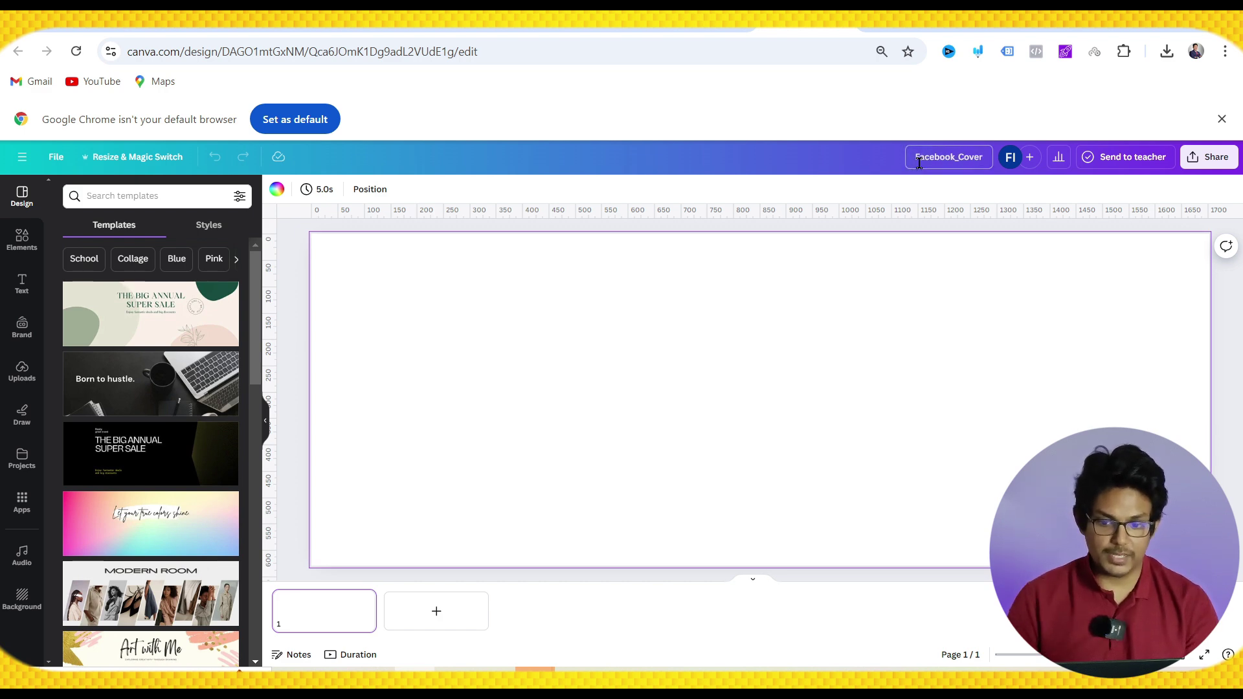
pyautogui.press('Return')
# - Recheck the safe zone dimensions in the article, then add a square shape to the Canva page
pyautogui.hotkey('ctrl', 'Tab')
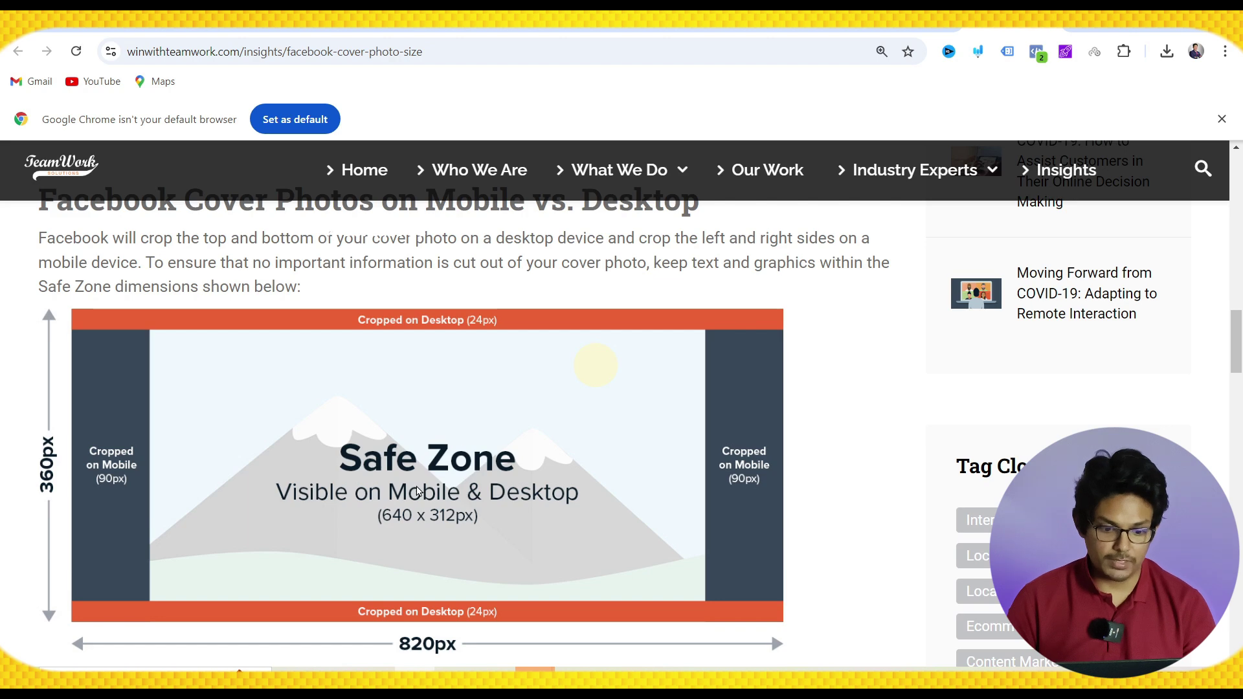
pyautogui.click(811, 31)
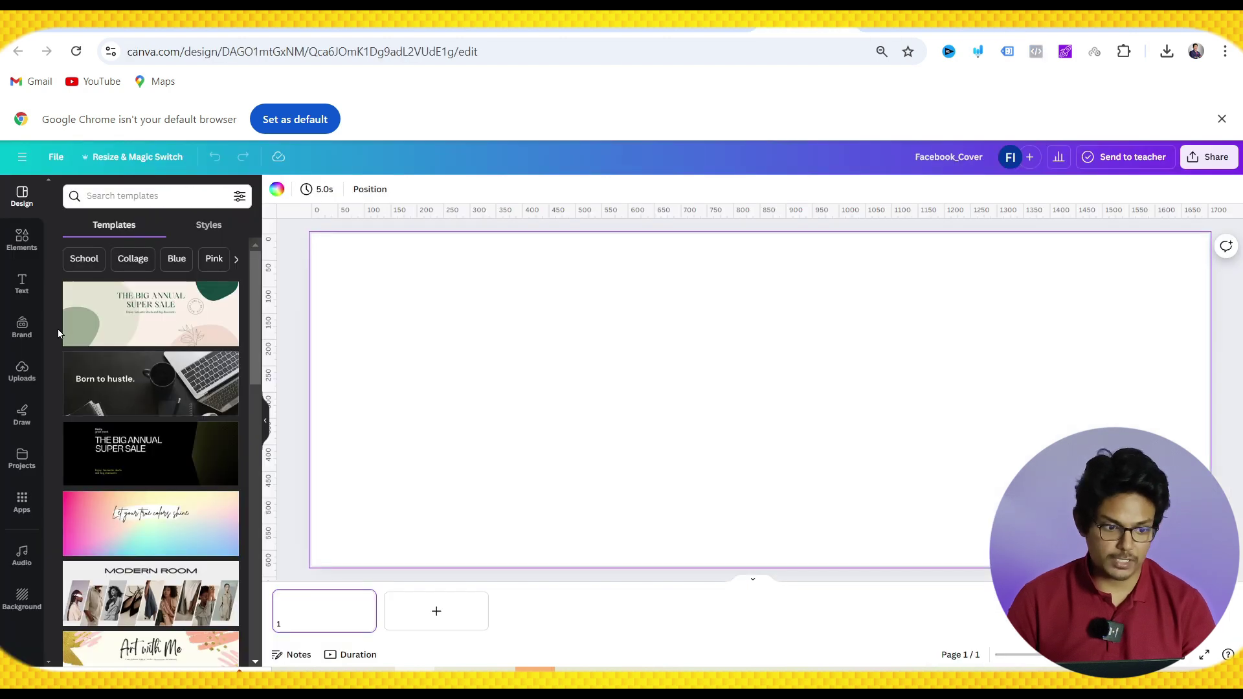
pyautogui.click(22, 239)
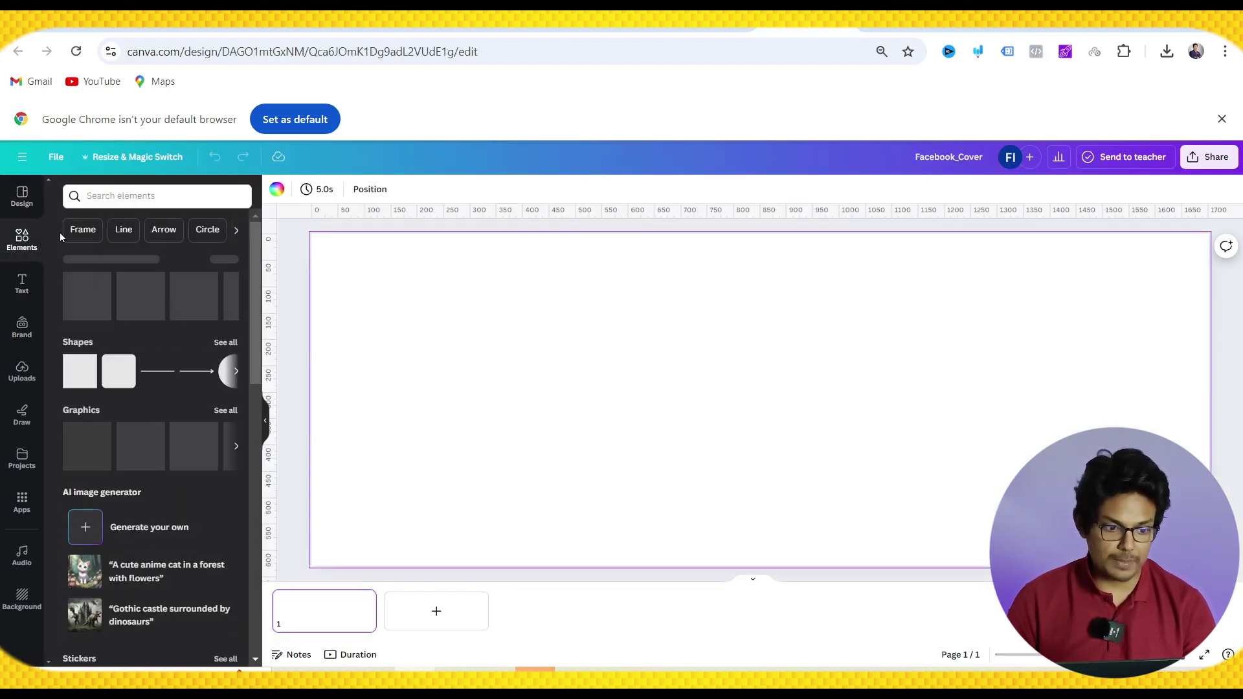
pyautogui.click(139, 315)
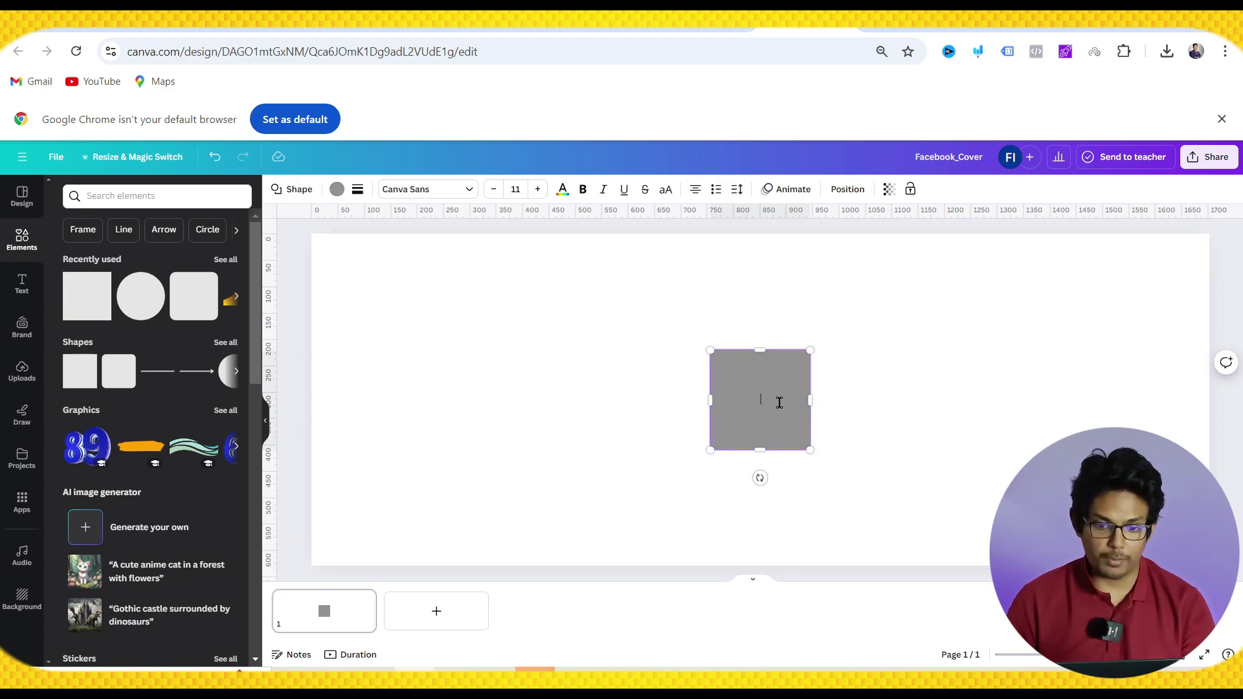
# - Set the square's width to 640 px and its height to 312 px
pyautogui.click(849, 196)
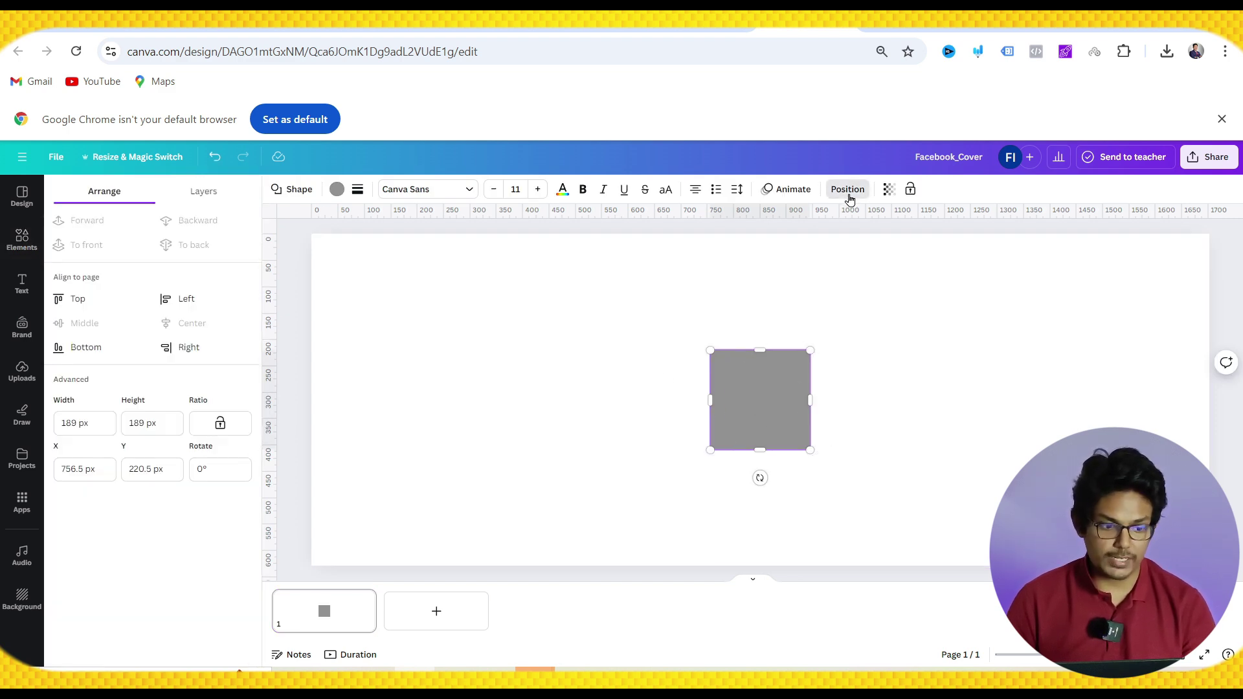
pyautogui.click(85, 421)
pyautogui.click(85, 421)
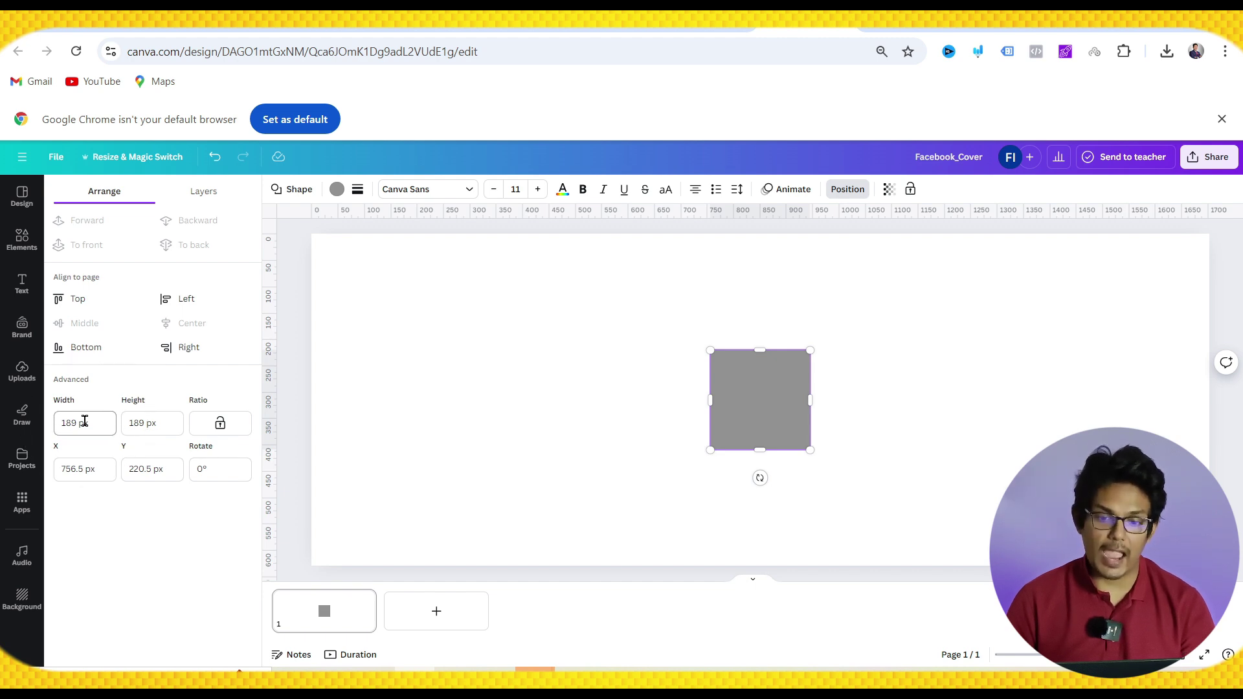
pyautogui.click(85, 422)
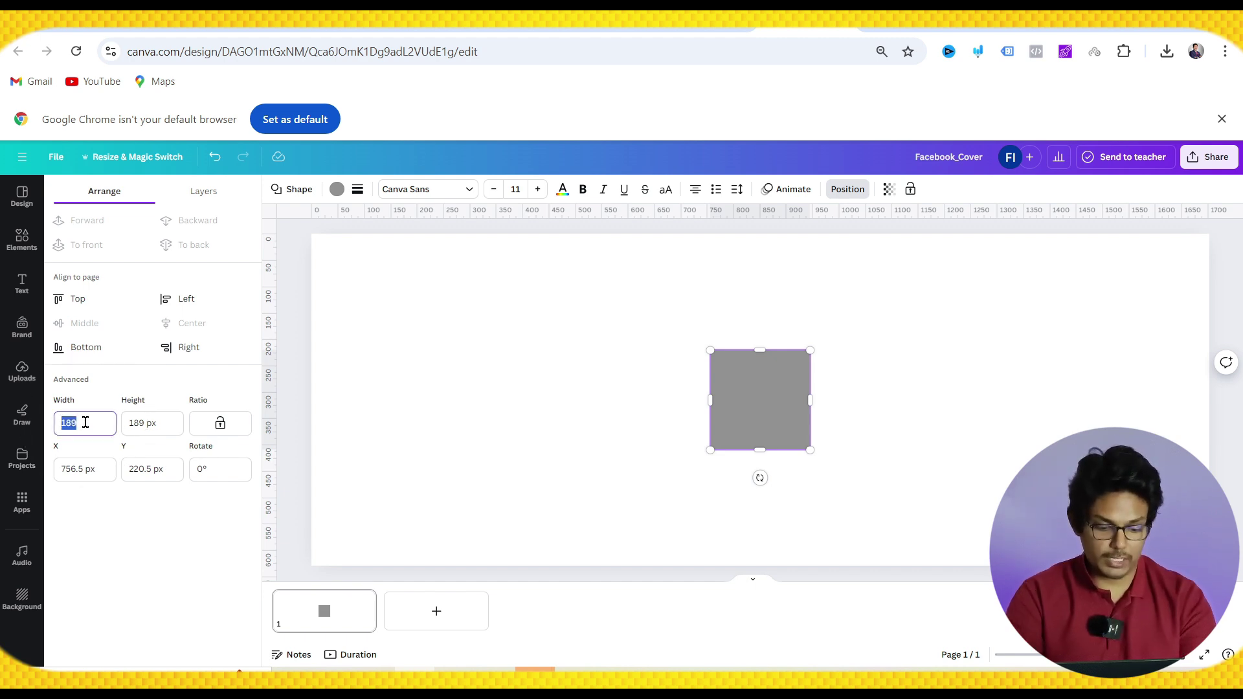
pyautogui.write('640')
pyautogui.press('Tab')
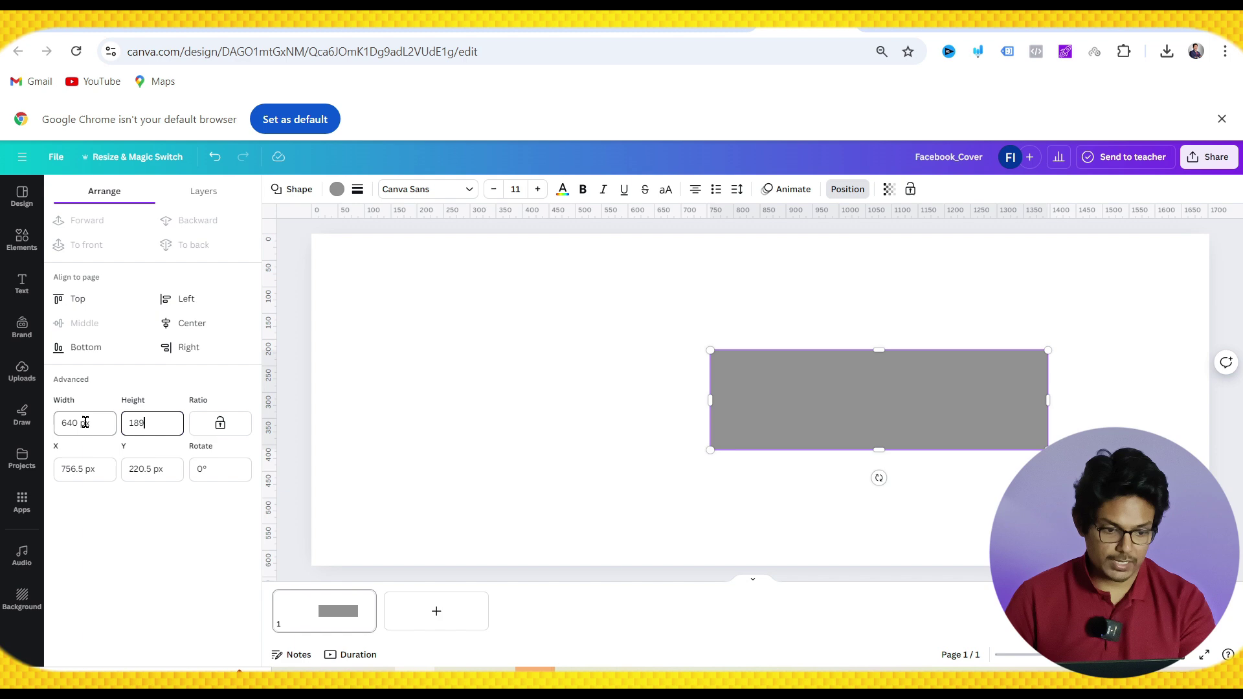
pyautogui.click(147, 422)
pyautogui.write('312')
pyautogui.press('Return')
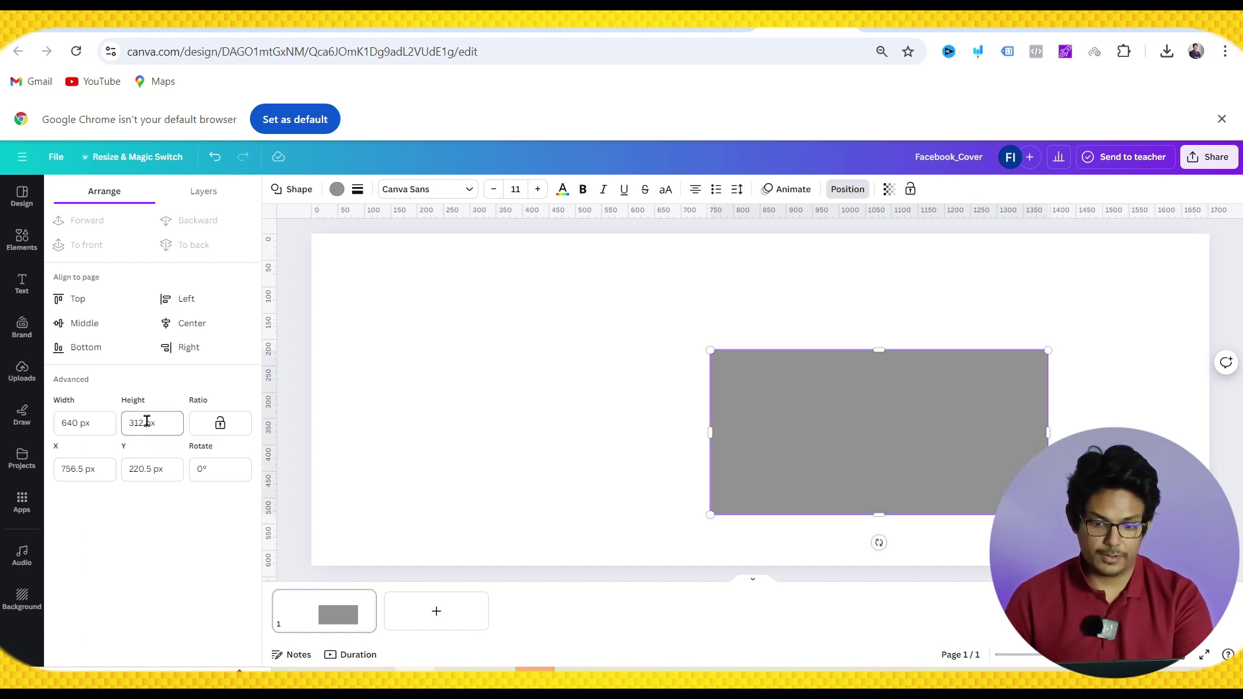
# - Compare with the safe zone diagram again and centre the grey rectangle on the page both horizontally and vertically
pyautogui.hotkey('ctrl', 'Tab')
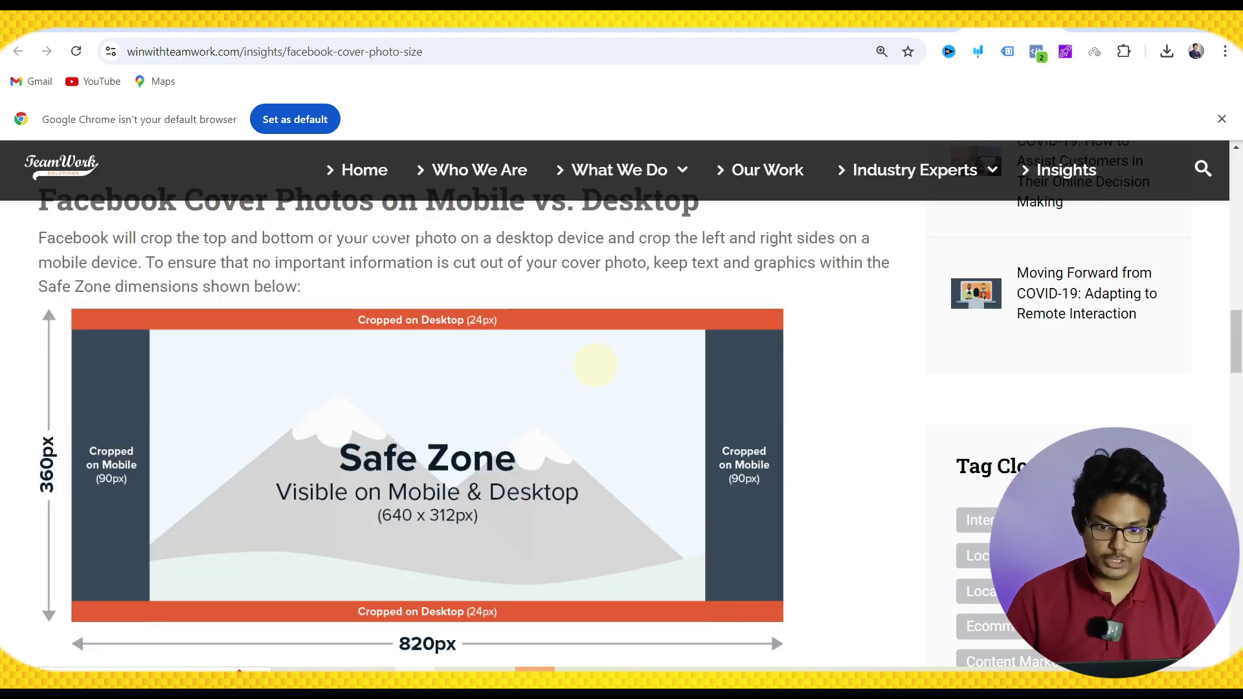
pyautogui.hotkey('ctrl', 'shift', 'Tab')
pyautogui.click(497, 319)
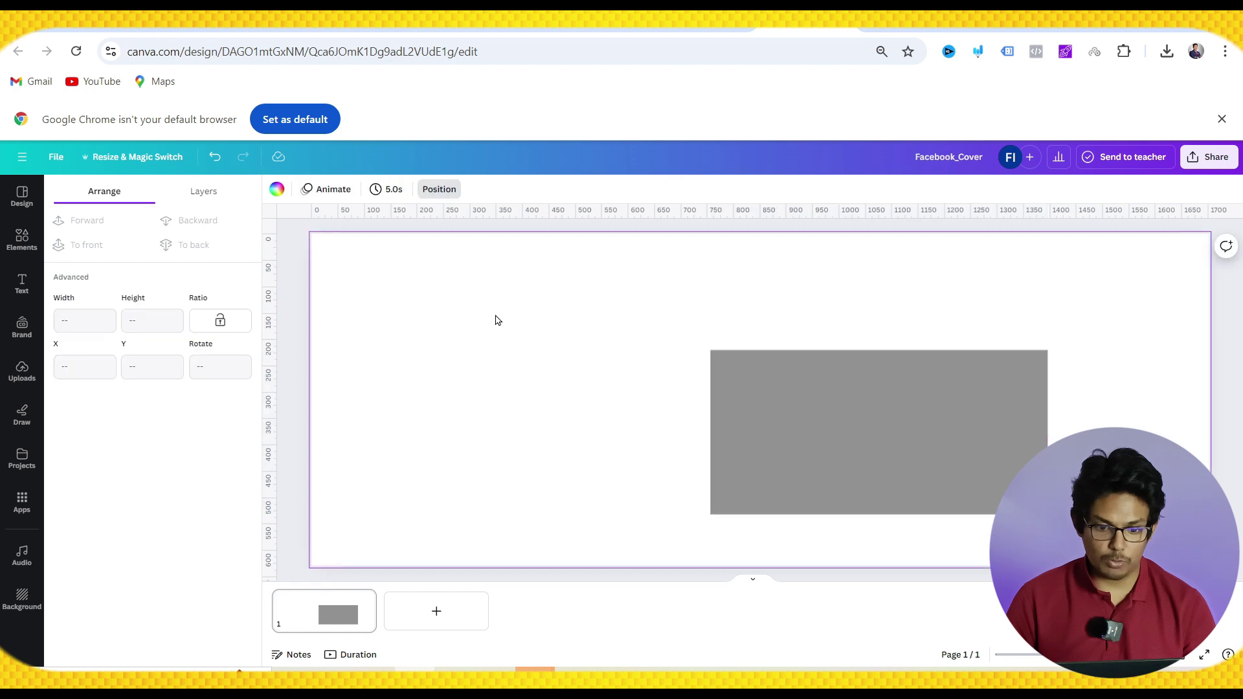
pyautogui.moveTo(829, 397); pyautogui.dragTo(605, 288)
pyautogui.click(850, 192)
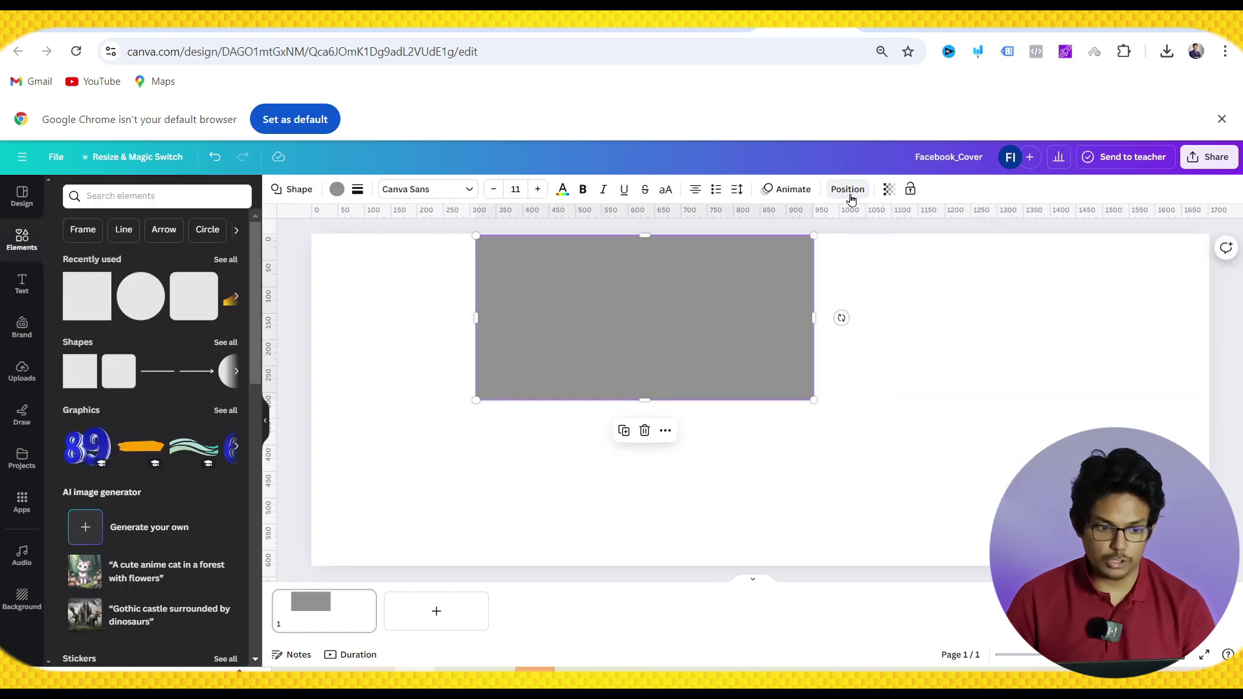
pyautogui.click(849, 192)
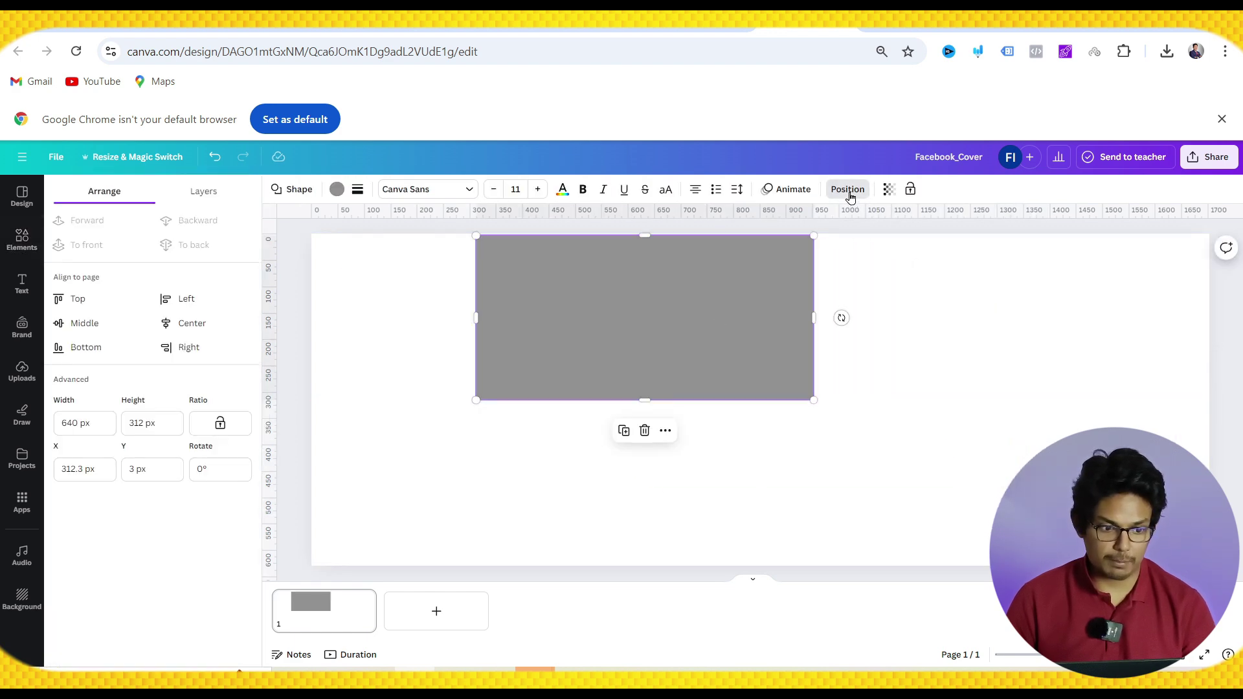
pyautogui.click(91, 324)
pyautogui.click(206, 327)
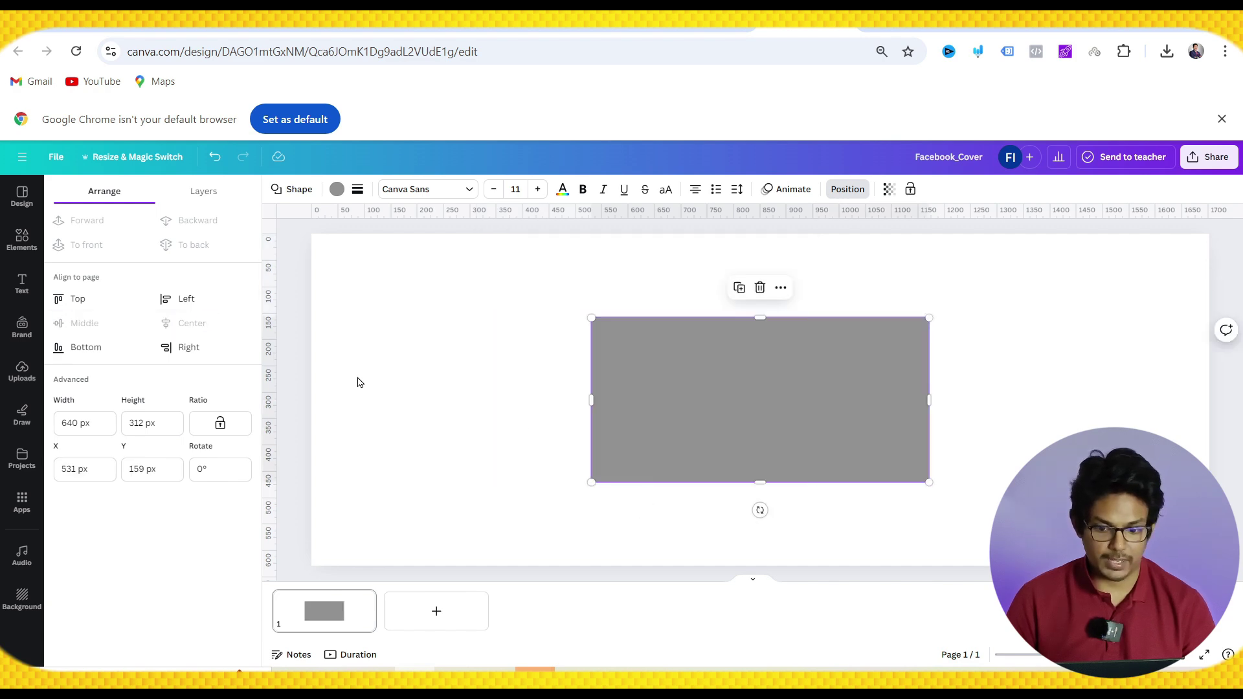
# - Enlarge the grey rectangle to the full page height, about 1029 × 630 px, and centre it on the page
pyautogui.moveTo(931, 317); pyautogui.dragTo(1046, 233)
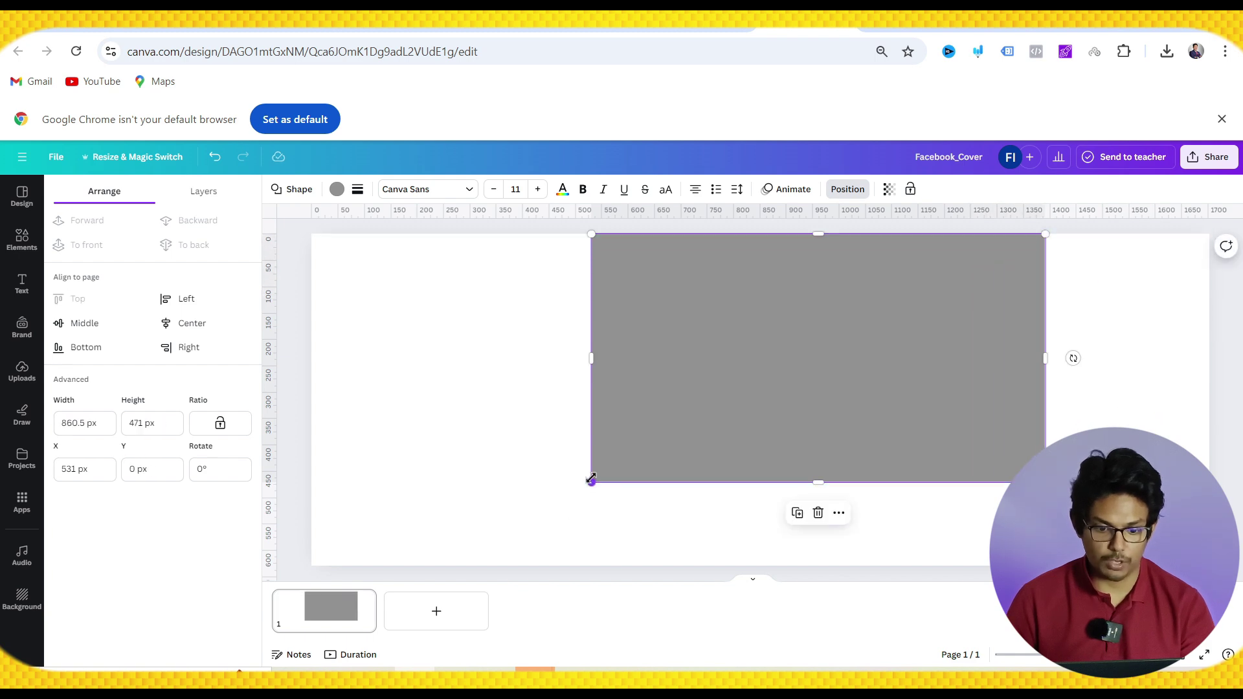
pyautogui.moveTo(591, 479); pyautogui.dragTo(502, 563)
pyautogui.click(191, 324)
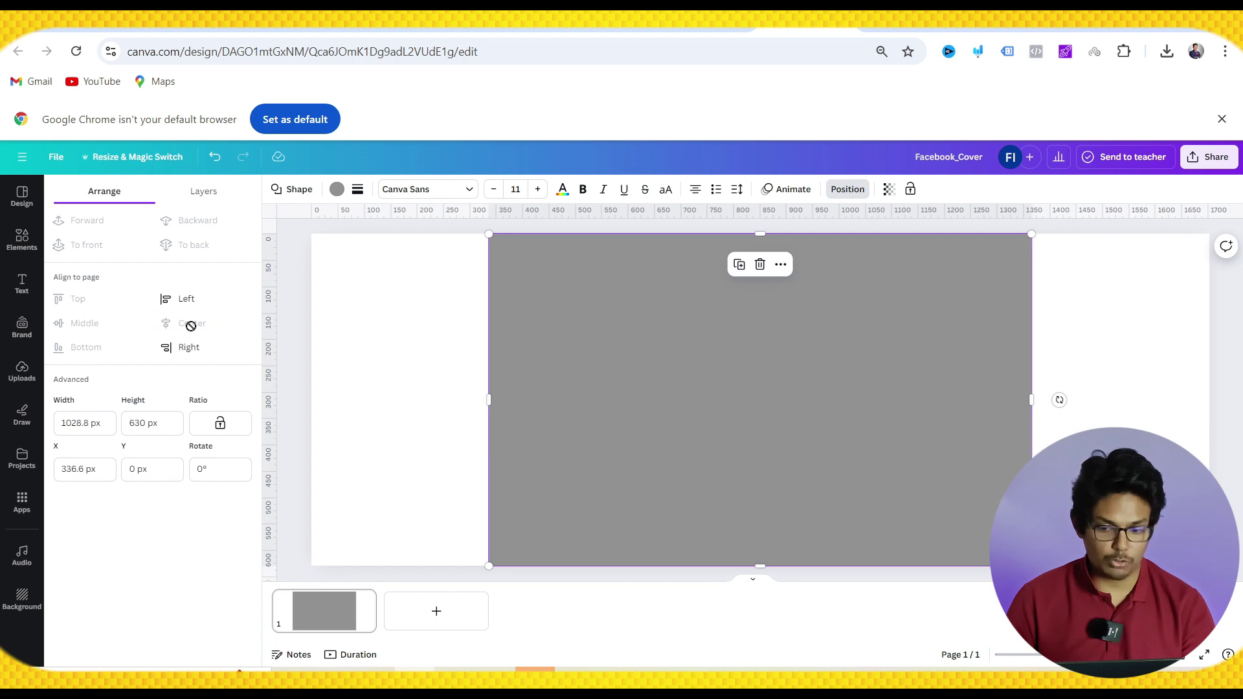
pyautogui.click(1107, 369)
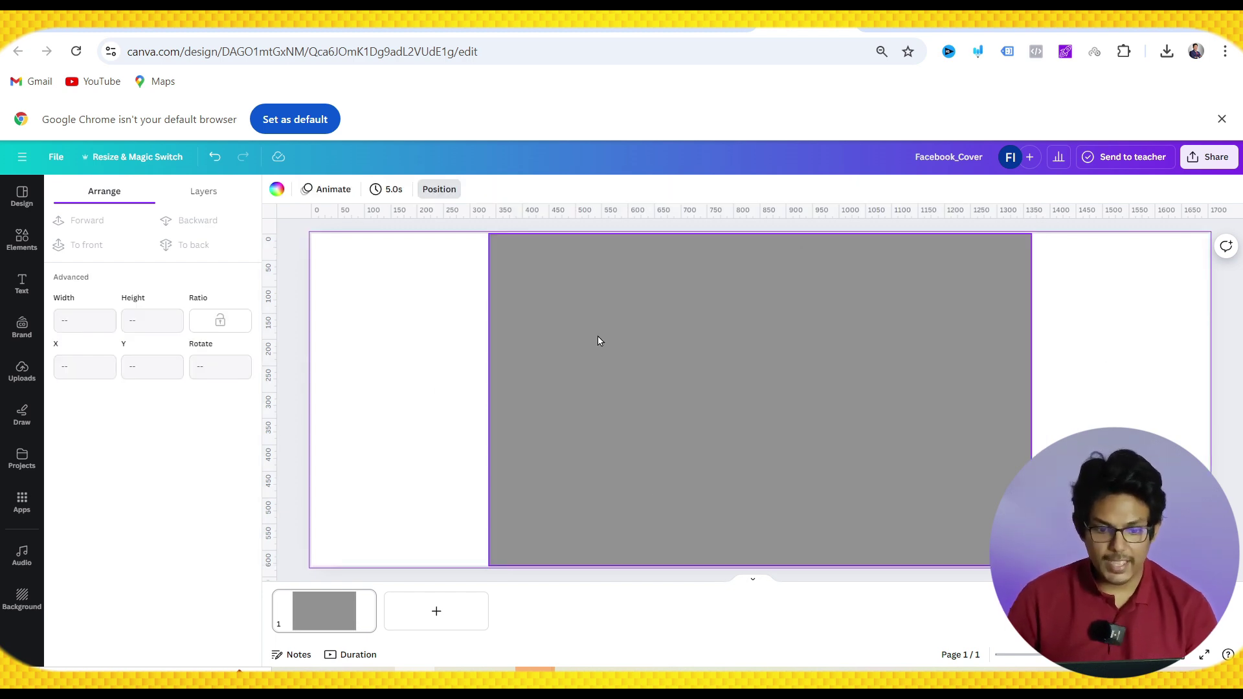
# - Set the safe zone rectangle's transparency to 12
pyautogui.click(814, 407)
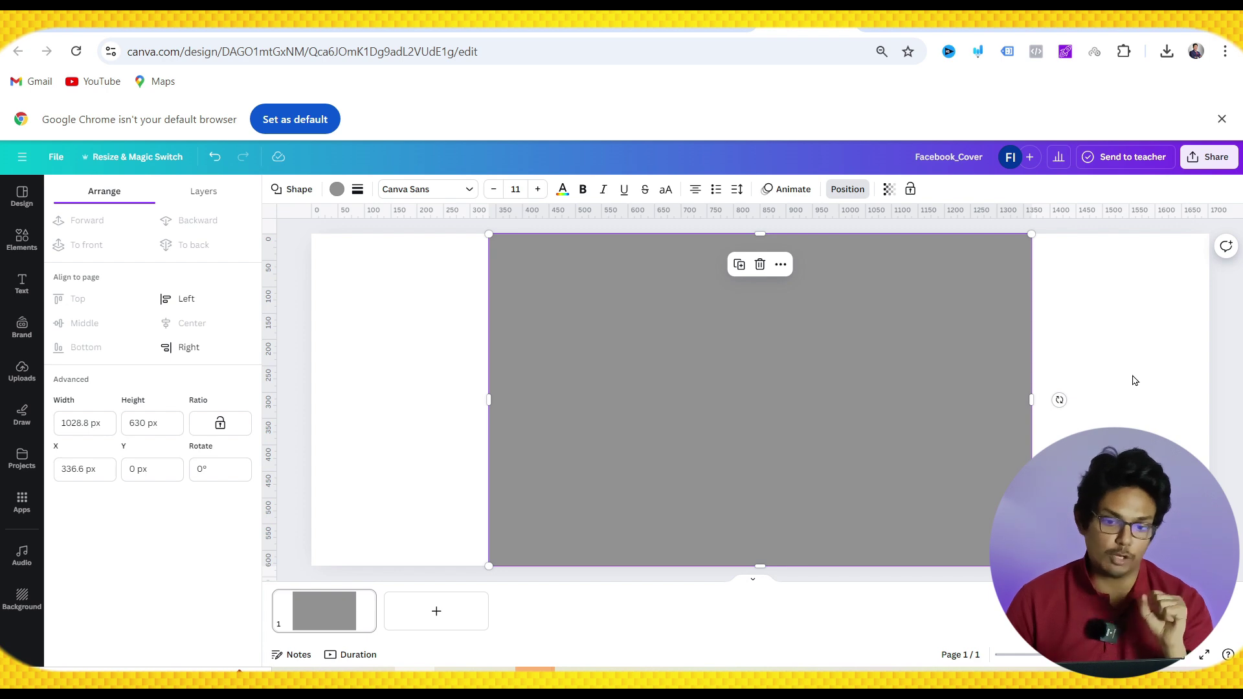
pyautogui.click(889, 190)
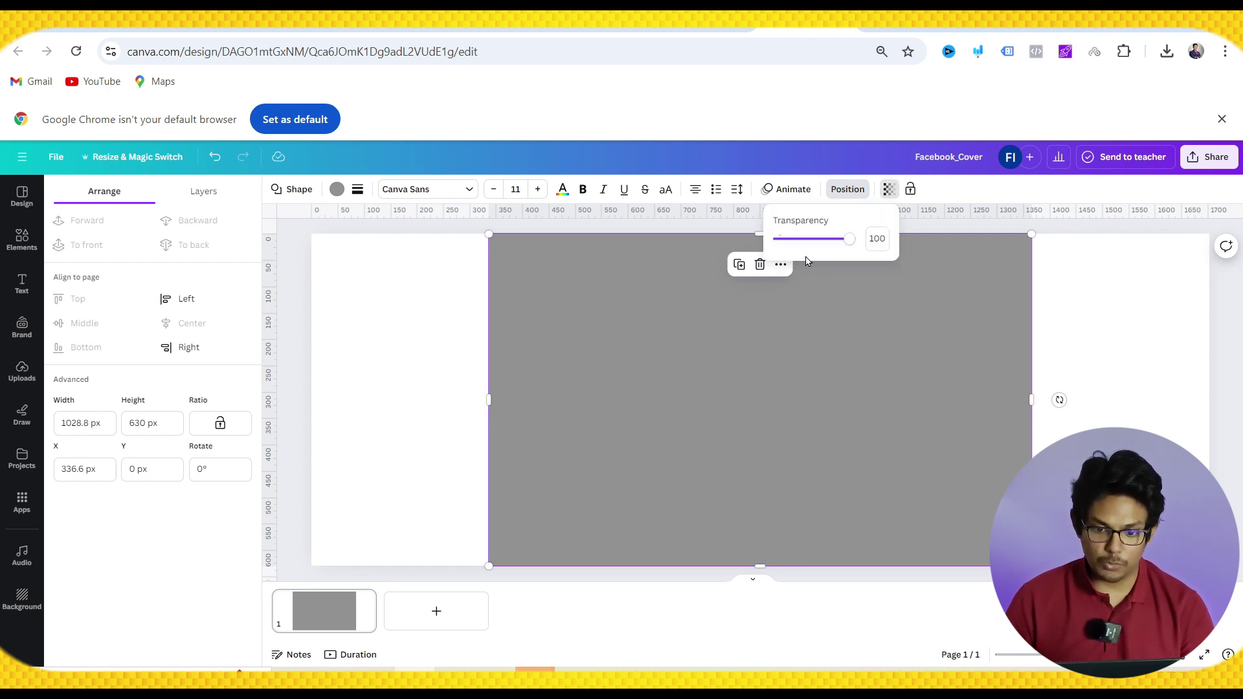
pyautogui.moveTo(842, 243); pyautogui.dragTo(792, 245)
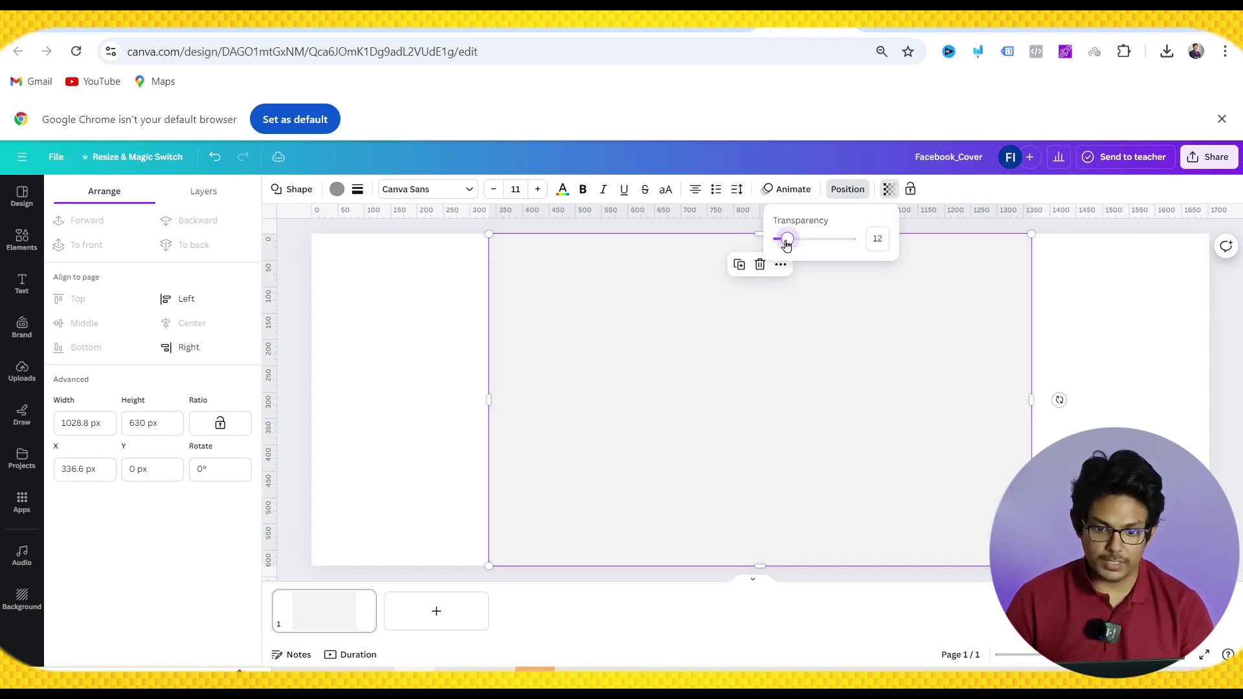
pyautogui.click(1063, 341)
# - Lock the faded safe zone rectangle in place on the page
pyautogui.click(936, 346)
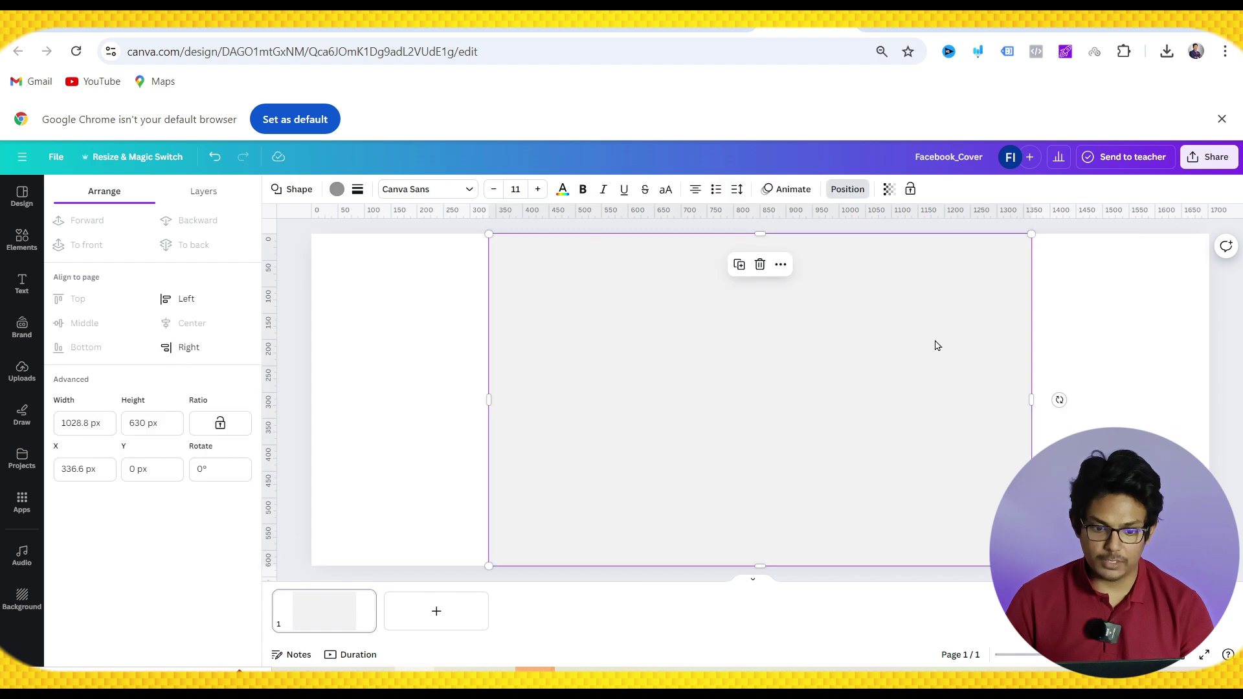
pyautogui.rightClick(917, 335)
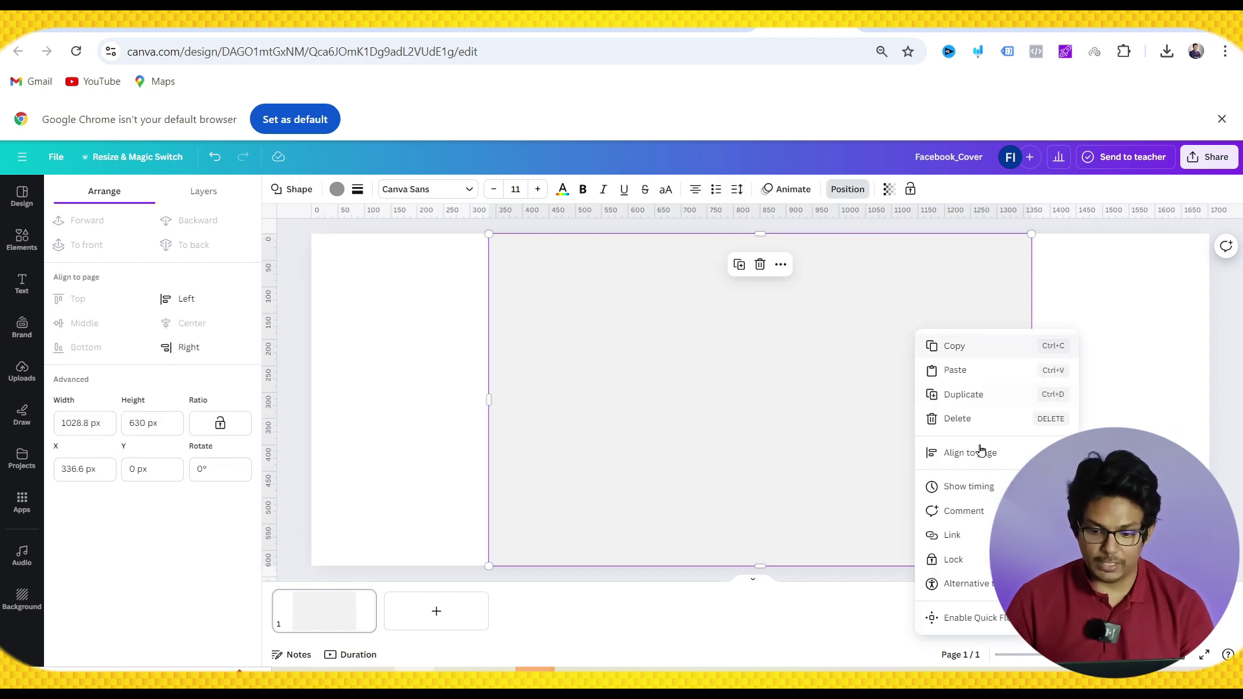
pyautogui.moveTo(969, 564)
pyautogui.click(752, 559)
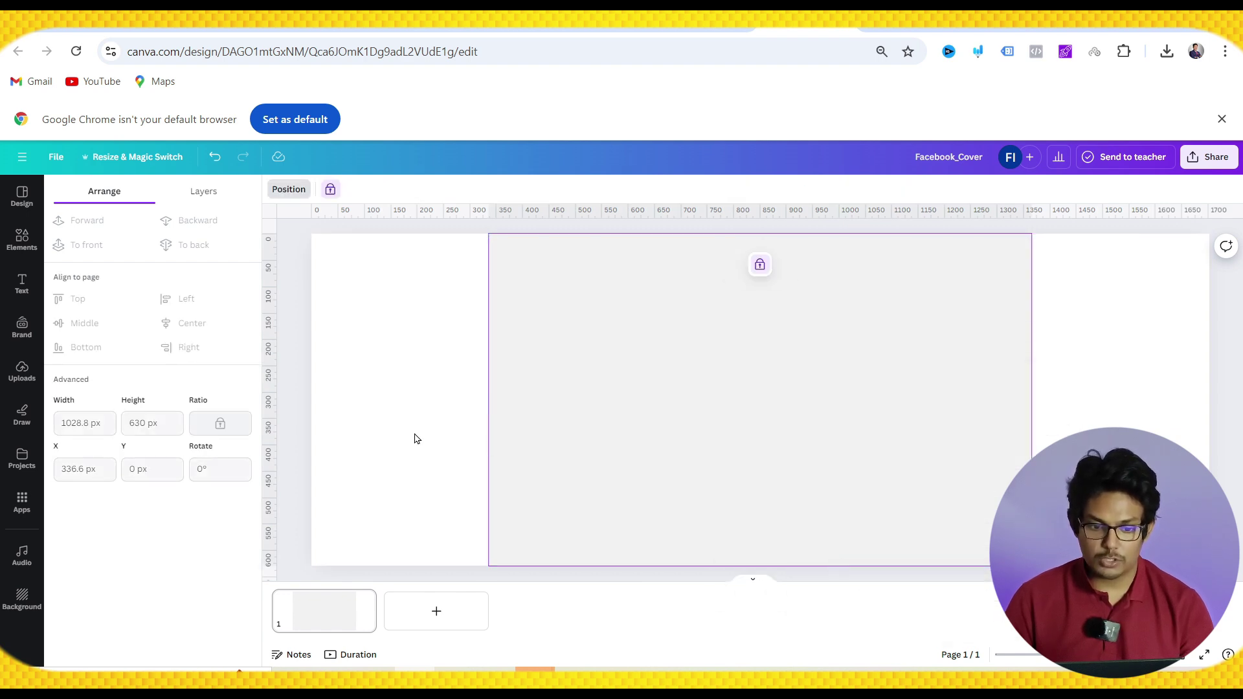
# - Try to move the locked safe zone rectangle around the page to test the lock
pyautogui.click(417, 436)
pyautogui.moveTo(634, 332); pyautogui.dragTo(873, 387)
pyautogui.moveTo(564, 361); pyautogui.dragTo(1043, 349)
pyautogui.moveTo(942, 357); pyautogui.dragTo(595, 379)
pyautogui.click(369, 347)
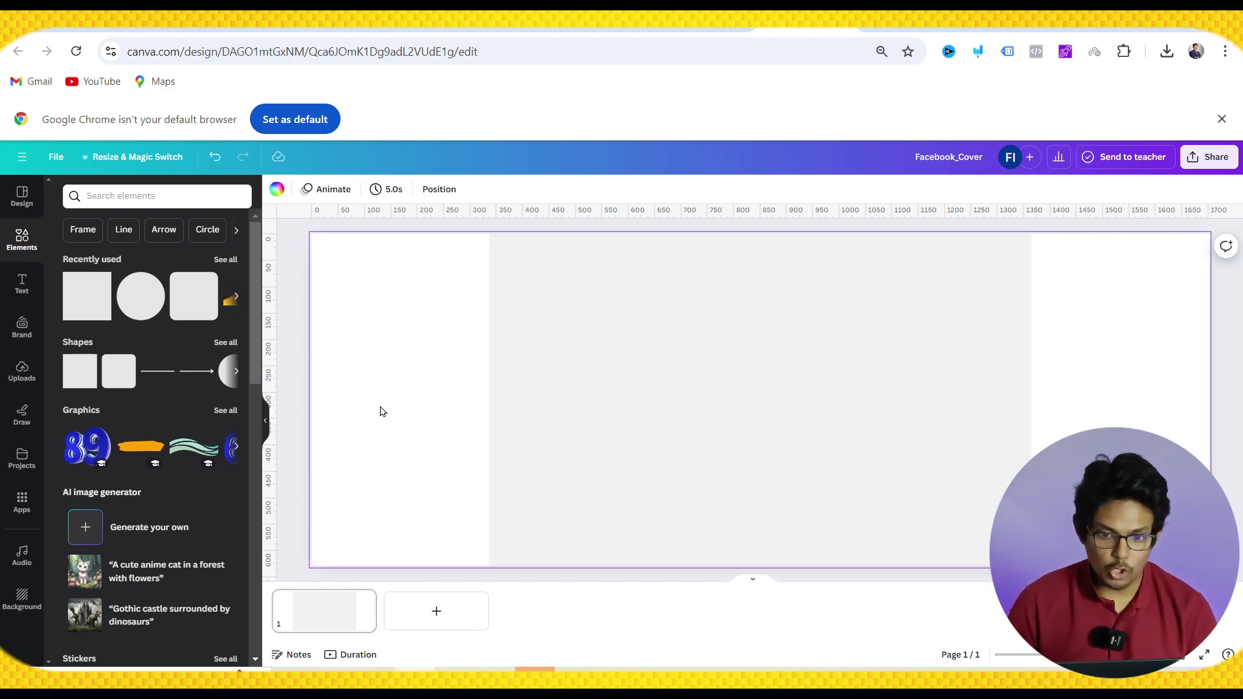
# - Collapse the element library beside the canvas and go back to Ghorerbazar's cover photo on Facebook for reference
pyautogui.click(265, 421)
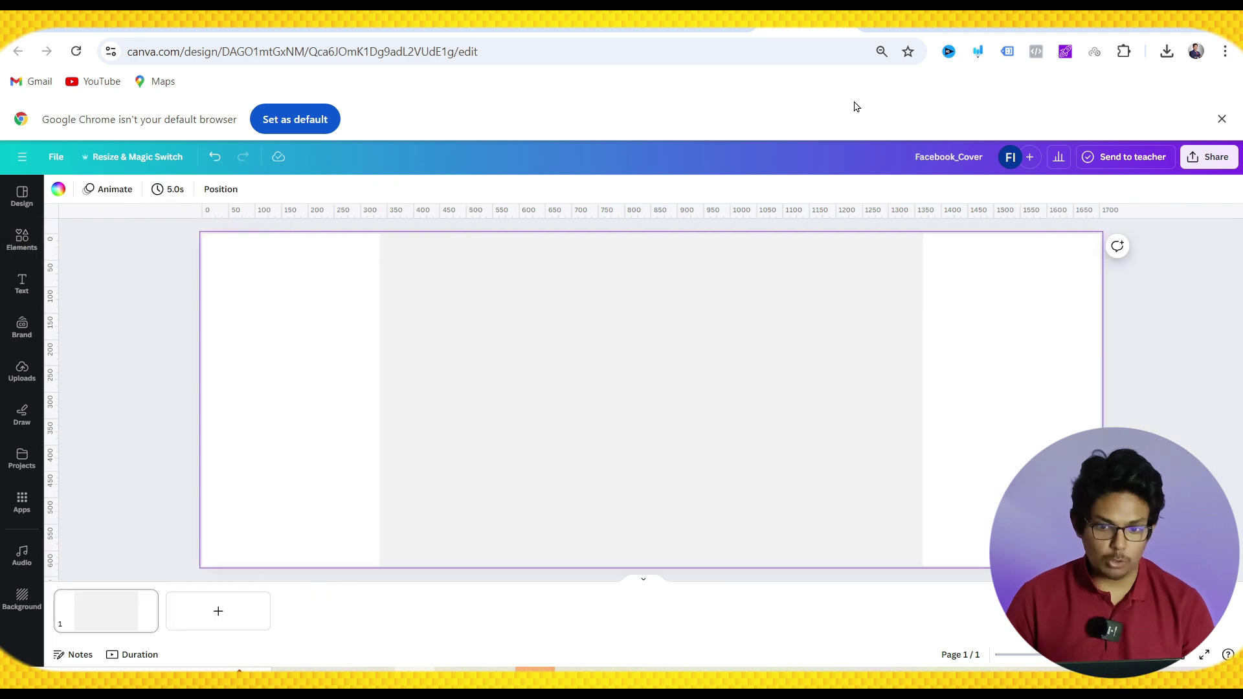
pyautogui.hotkey('ctrl', 'Tab')
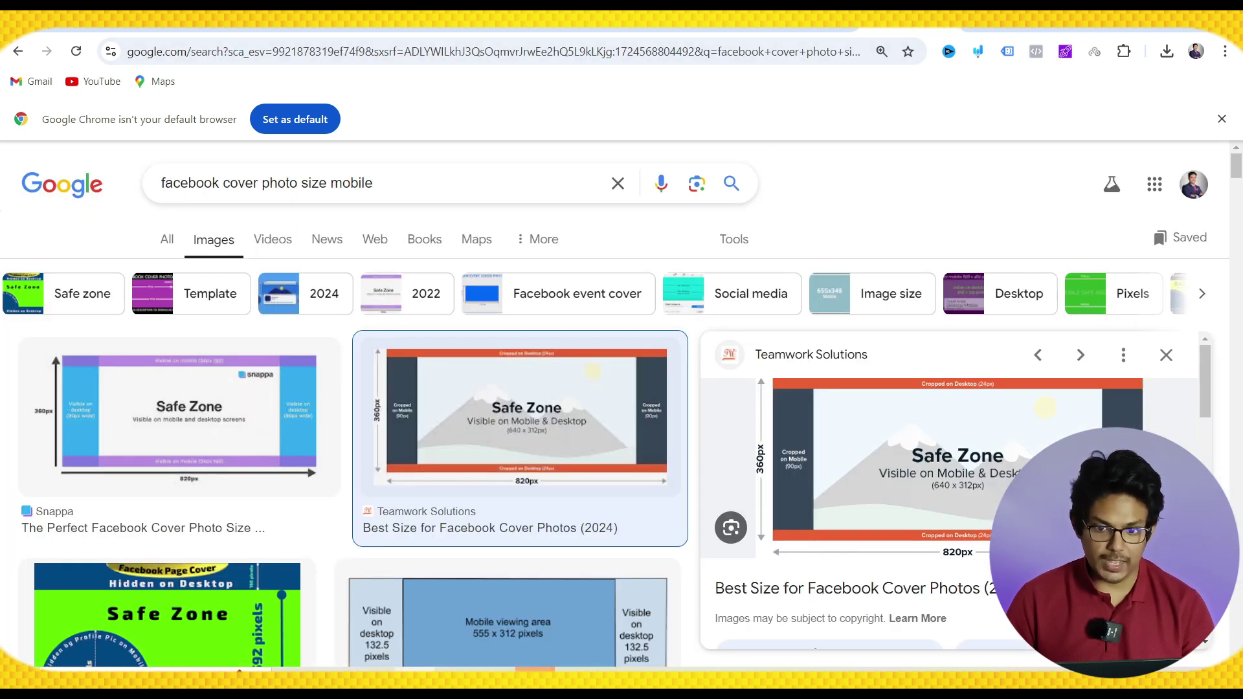
pyautogui.hotkey('ctrl', 'Tab')
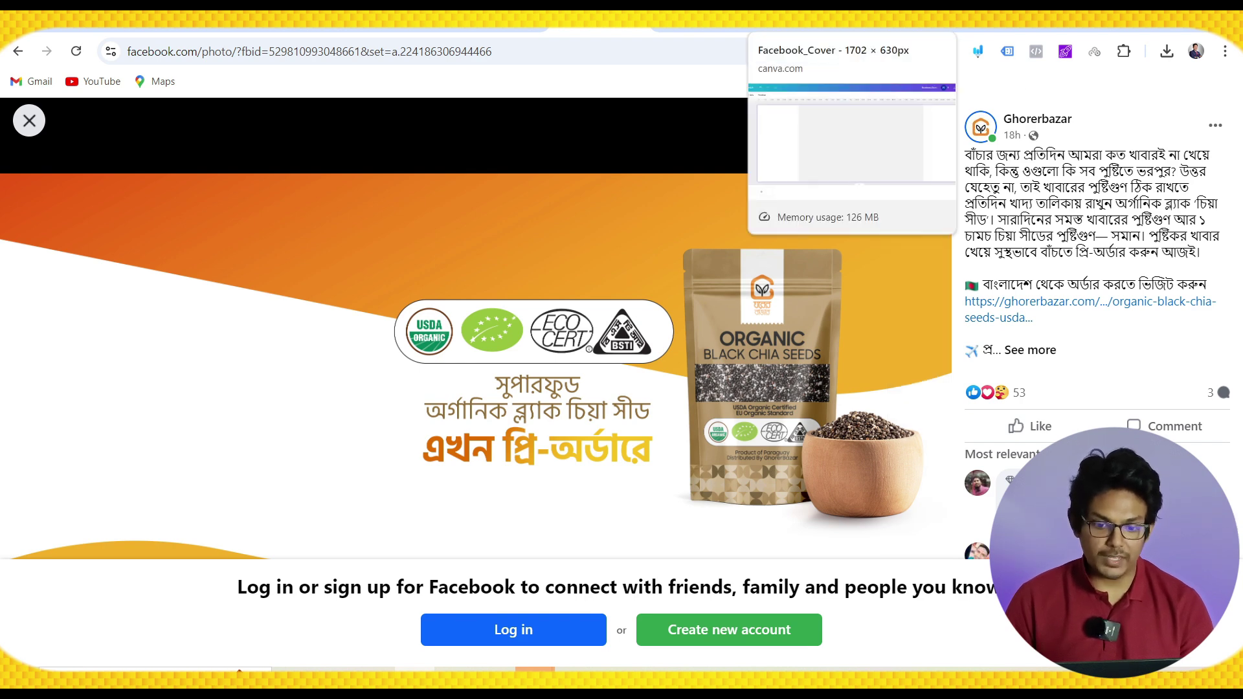
# - Return to the Canva design, search the element graphics for "orange wave" and add the plain solid orange wave to the page
pyautogui.click(807, 19)
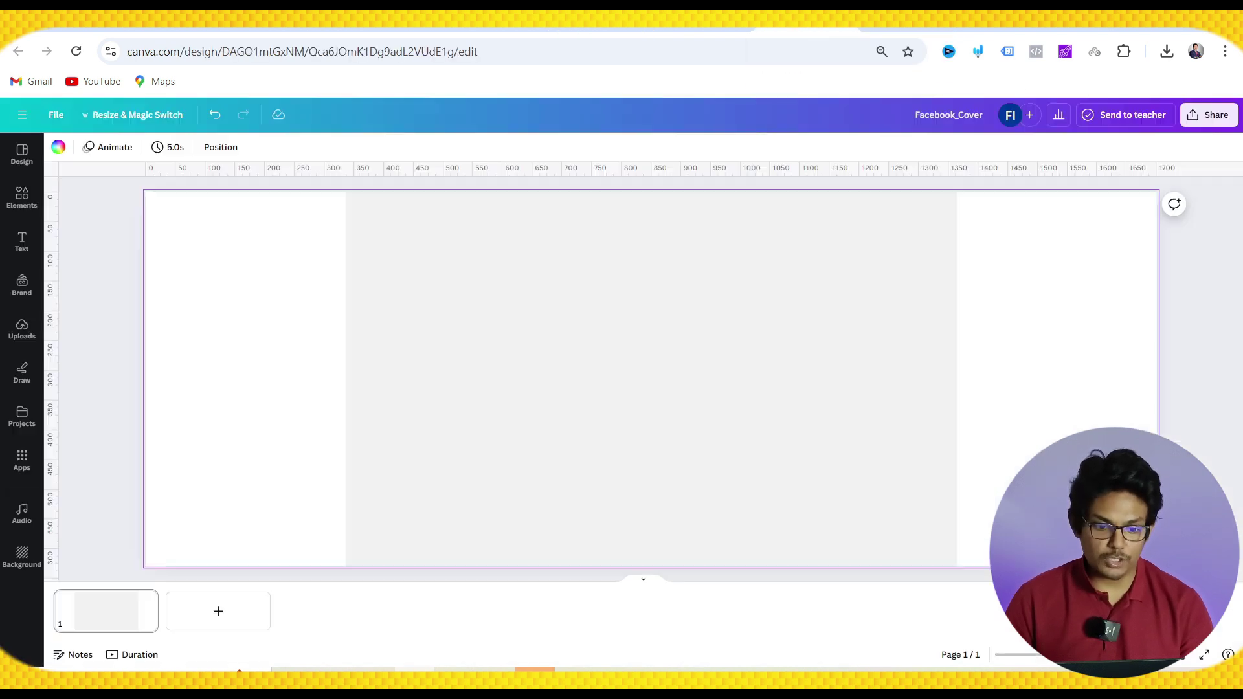
pyautogui.click(21, 197)
pyautogui.click(158, 154)
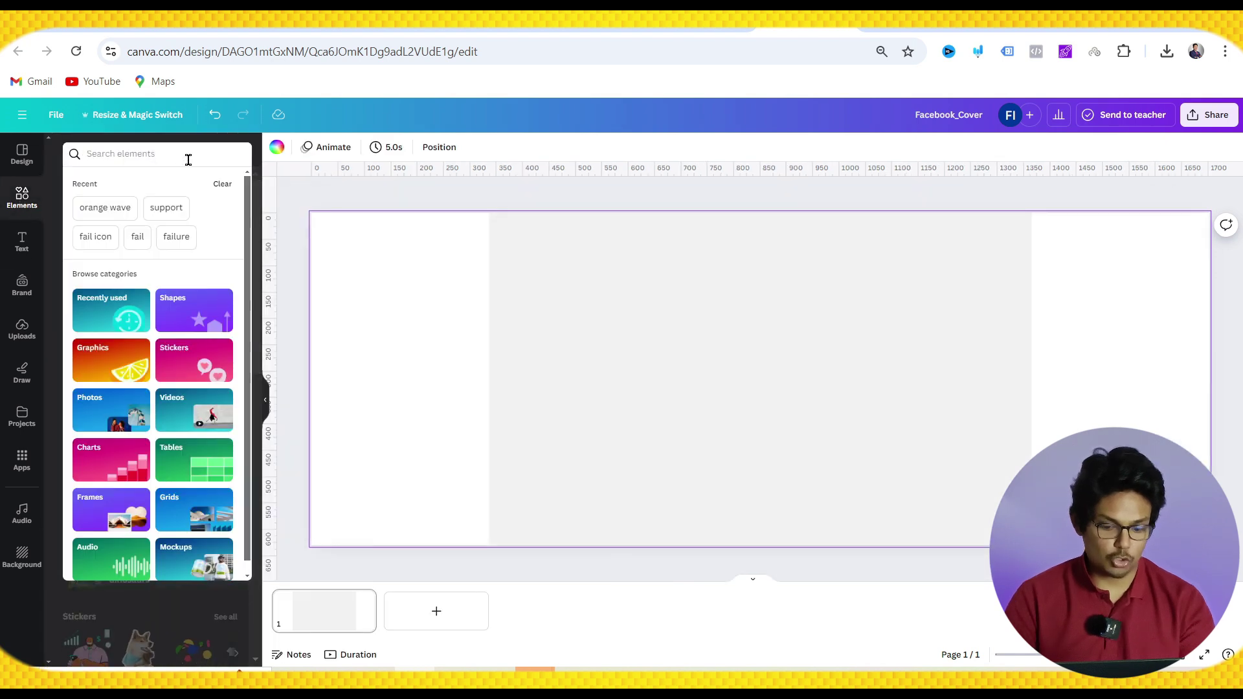
pyautogui.write('orange wave')
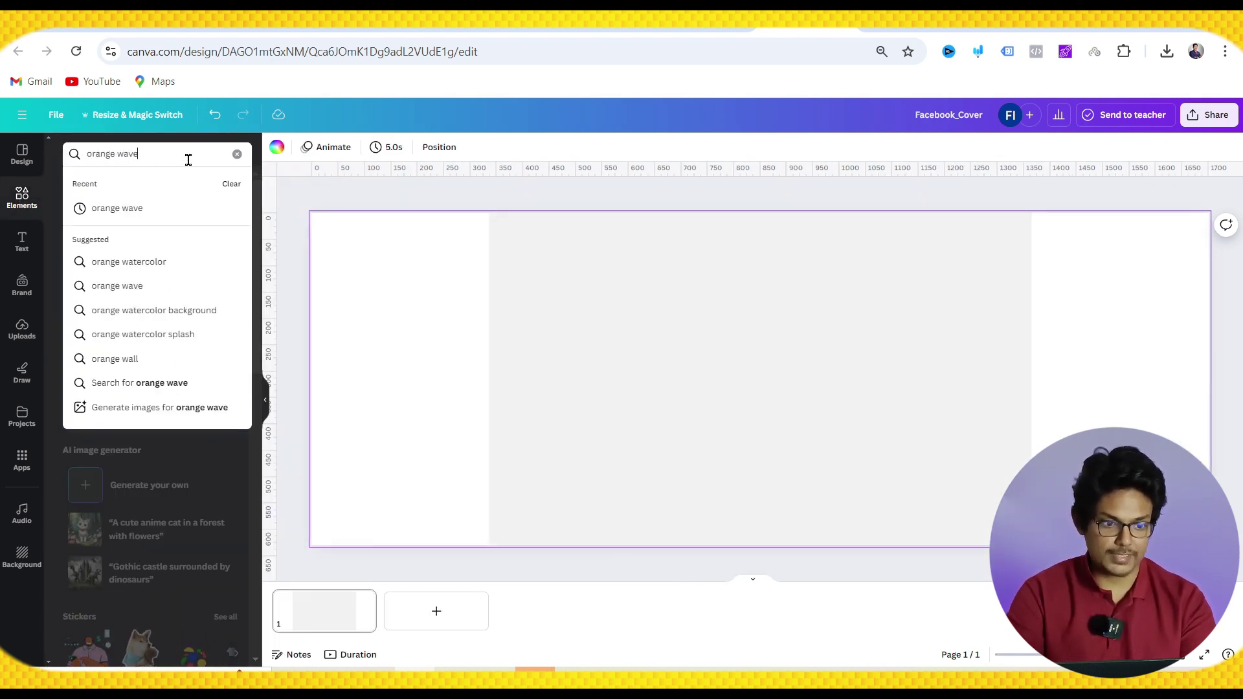
pyautogui.press('Return')
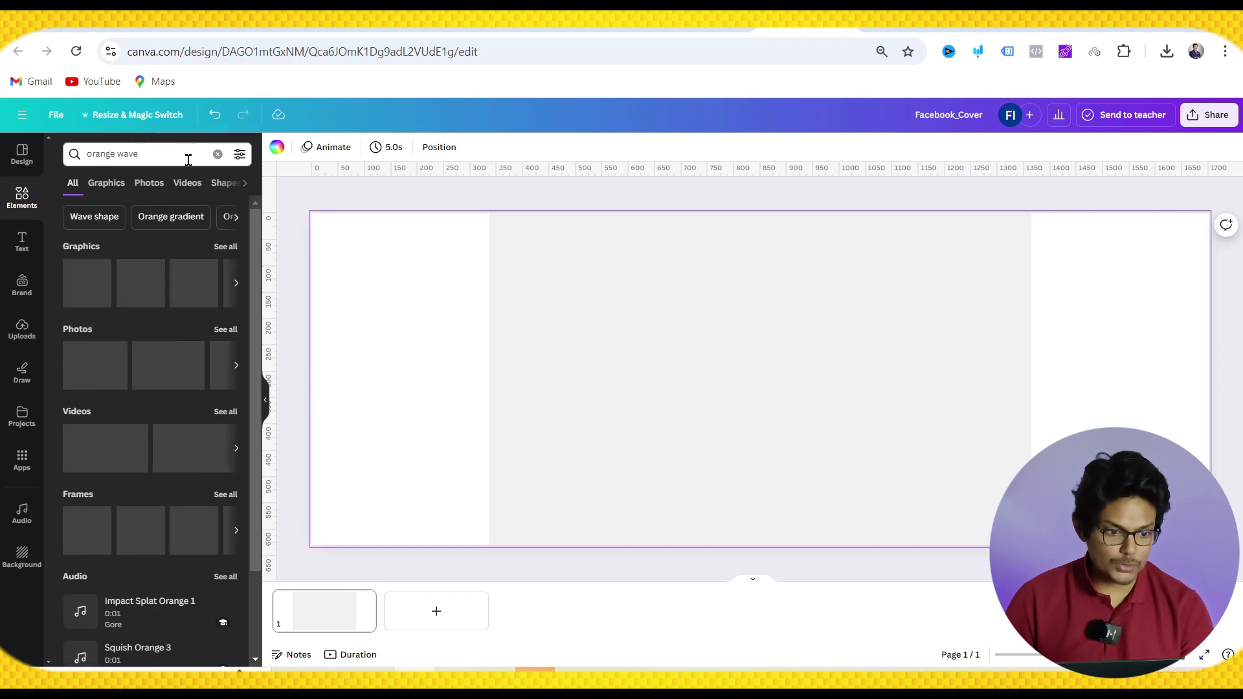
pyautogui.click(227, 252)
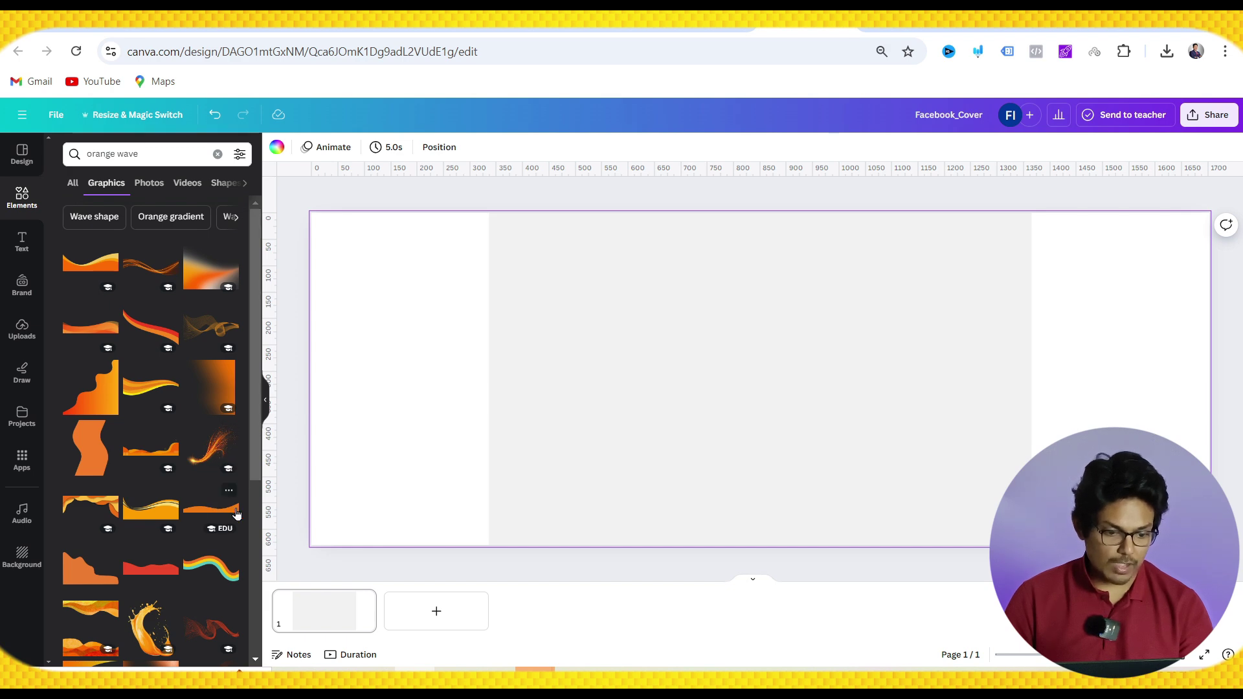
pyautogui.click(211, 513)
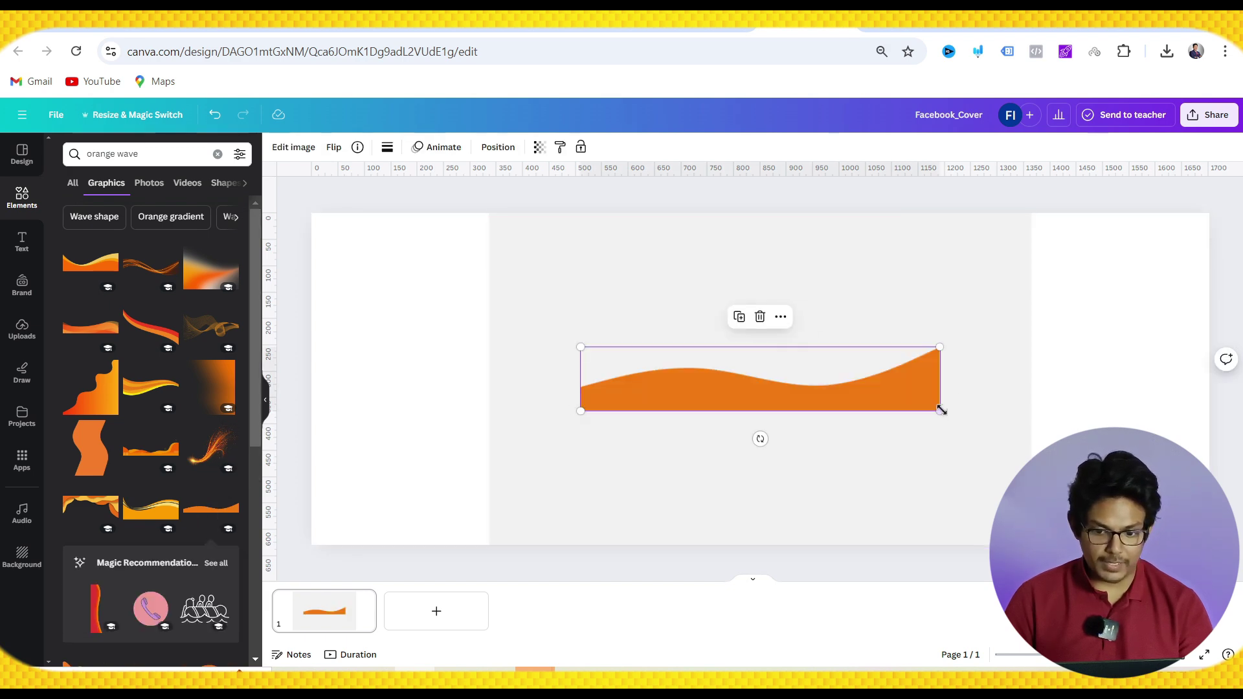
# - Enlarge the orange wave beyond the page's full width and place it upside down along the page's top edge
pyautogui.moveTo(941, 348); pyautogui.dragTo(1206, 251)
pyautogui.moveTo(569, 419); pyautogui.dragTo(323, 525)
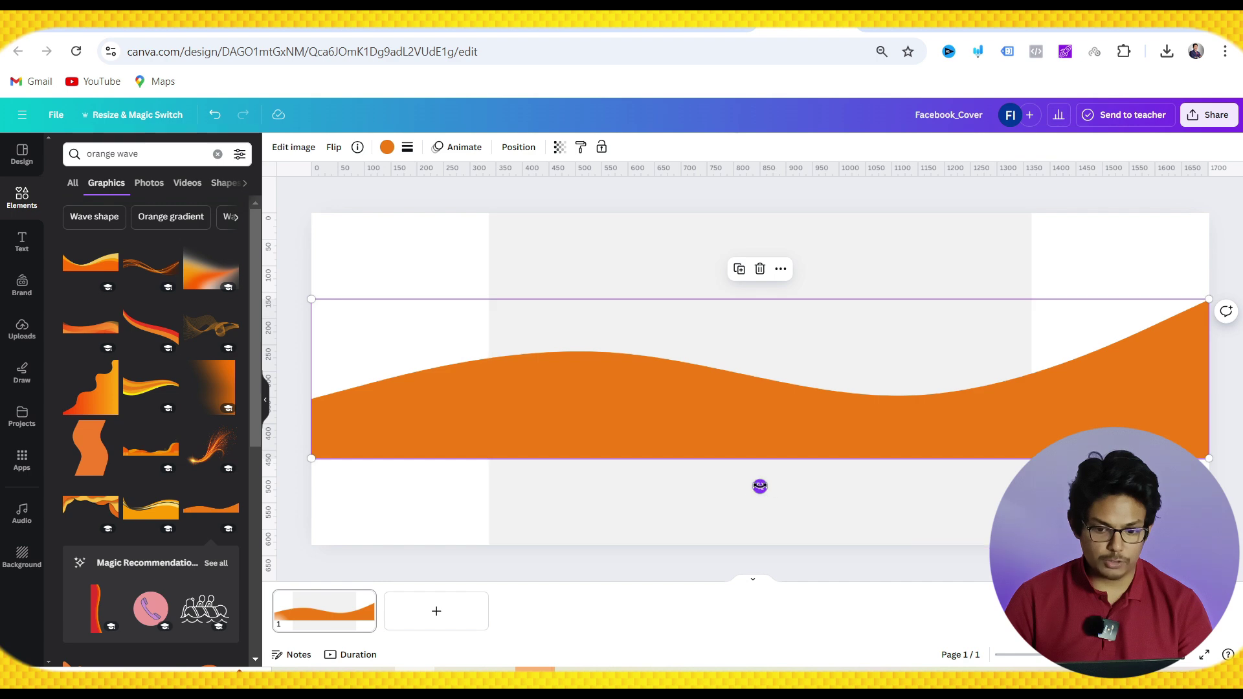
pyautogui.moveTo(758, 487); pyautogui.dragTo(763, 259)
pyautogui.moveTo(738, 324); pyautogui.dragTo(716, 250)
pyautogui.moveTo(1187, 378); pyautogui.dragTo(1221, 395)
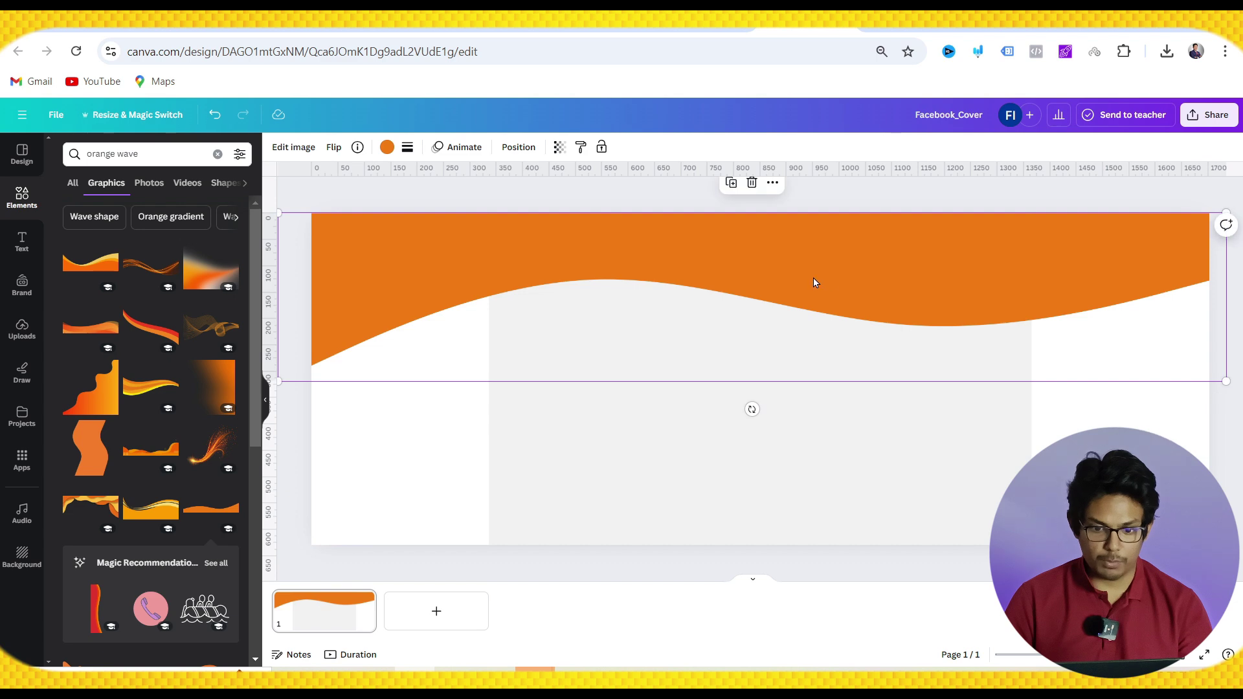
pyautogui.moveTo(814, 280); pyautogui.dragTo(807, 244)
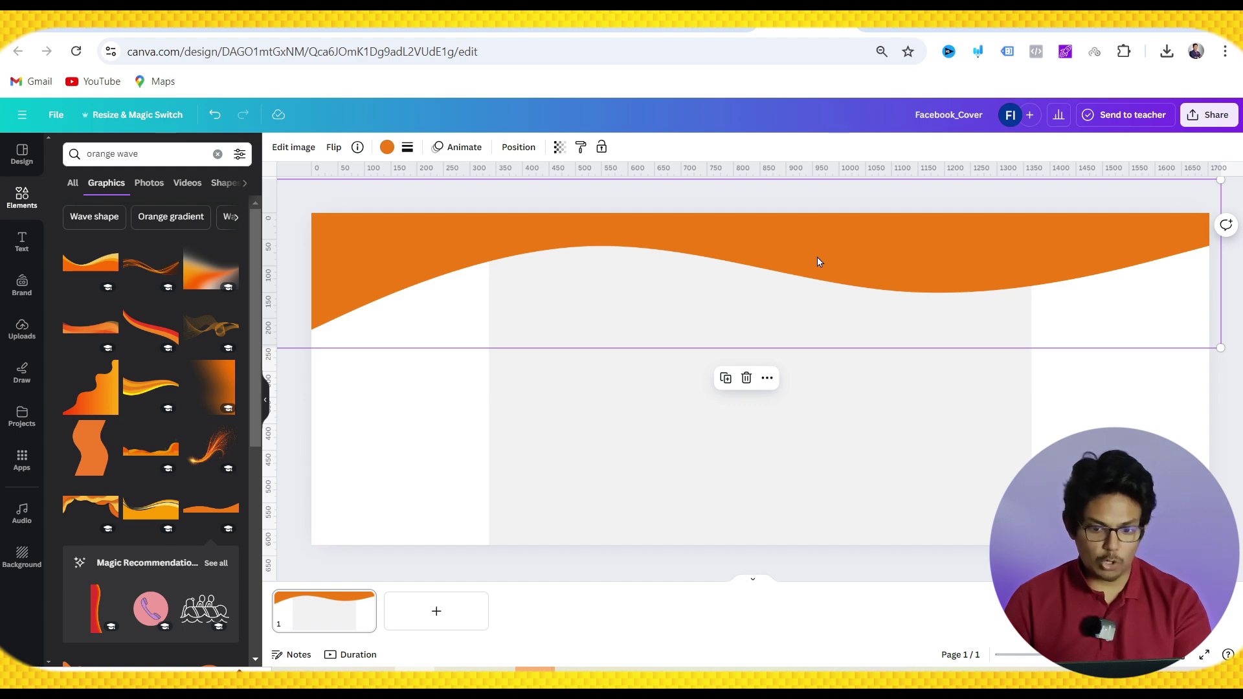
# - Duplicate the top wave and place the copy upright along the page's bottom edge
pyautogui.hotkey('ctrl', 'd')
pyautogui.moveTo(816, 260); pyautogui.dragTo(803, 418)
pyautogui.moveTo(749, 540); pyautogui.dragTo(771, 304)
pyautogui.moveTo(779, 480); pyautogui.dragTo(774, 561)
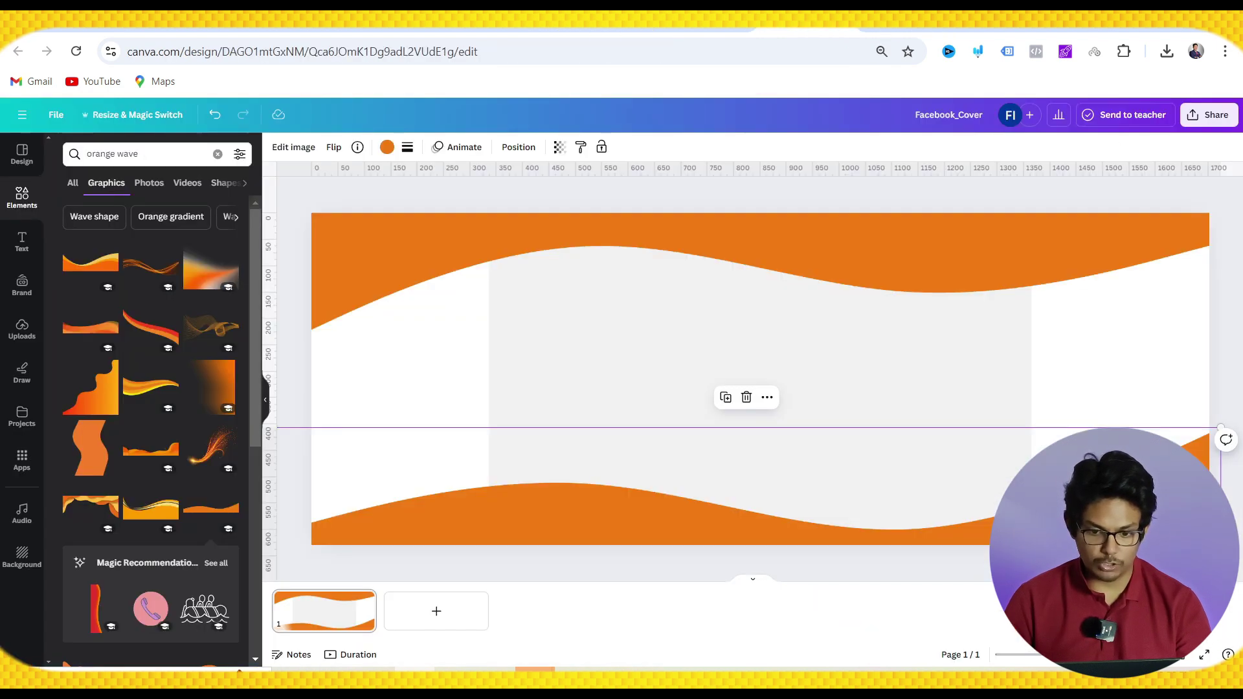
# - Enlarge the top wave slightly and reposition it so it still covers the full top edge of the page
pyautogui.click(894, 290)
pyautogui.moveTo(1219, 345); pyautogui.dragTo(1230, 355)
pyautogui.moveTo(516, 275); pyautogui.dragTo(464, 219)
pyautogui.moveTo(1193, 341); pyautogui.dragTo(1217, 351)
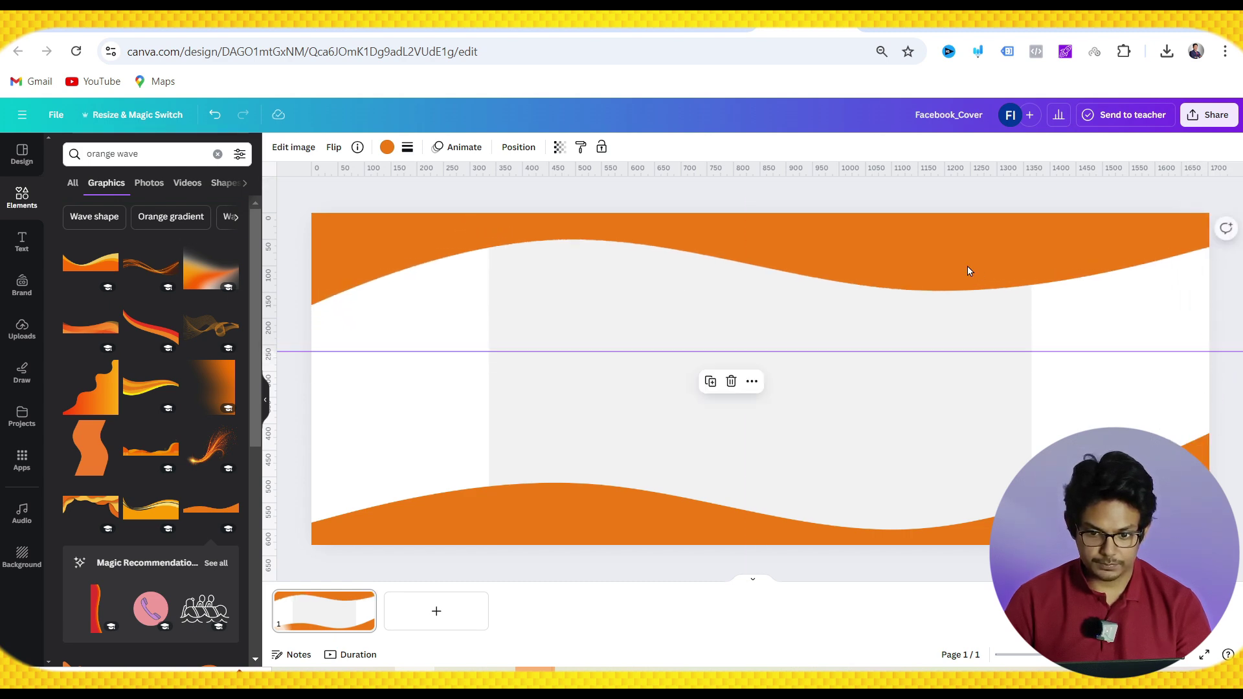
pyautogui.moveTo(969, 270); pyautogui.dragTo(973, 292)
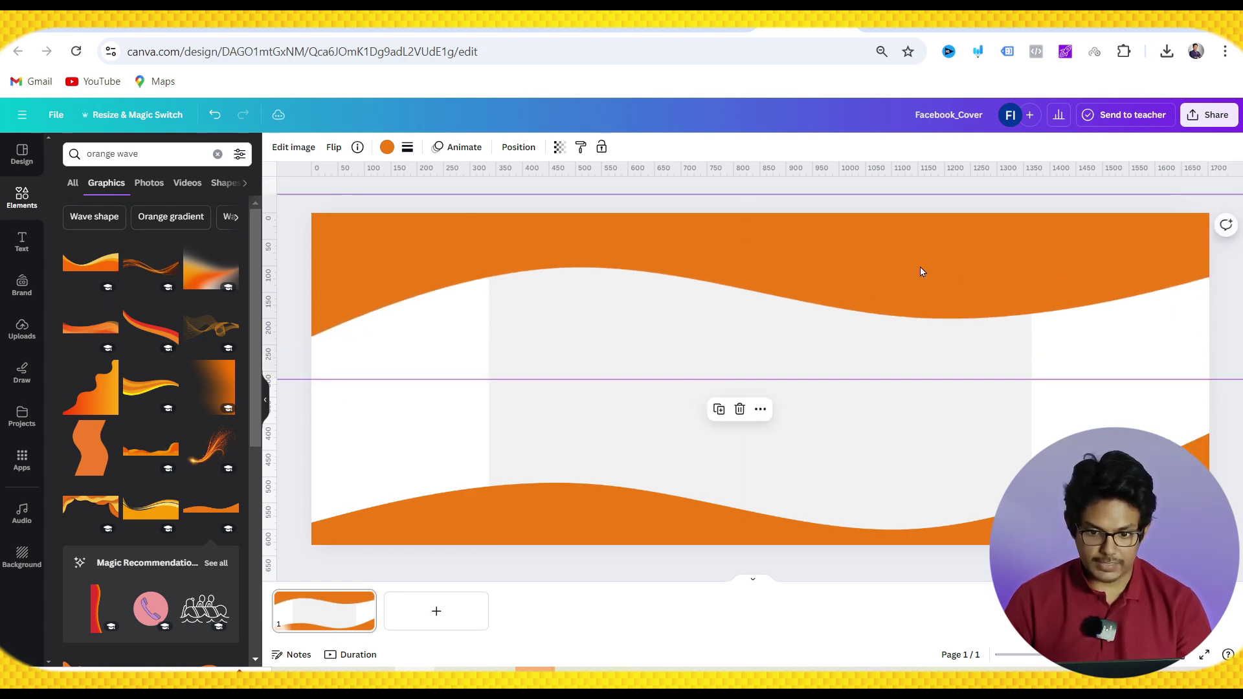
# - Flip the top wave horizontally, then shift and slightly enlarge it so its deep end fills the page's upper right corner
pyautogui.click(334, 148)
pyautogui.click(353, 179)
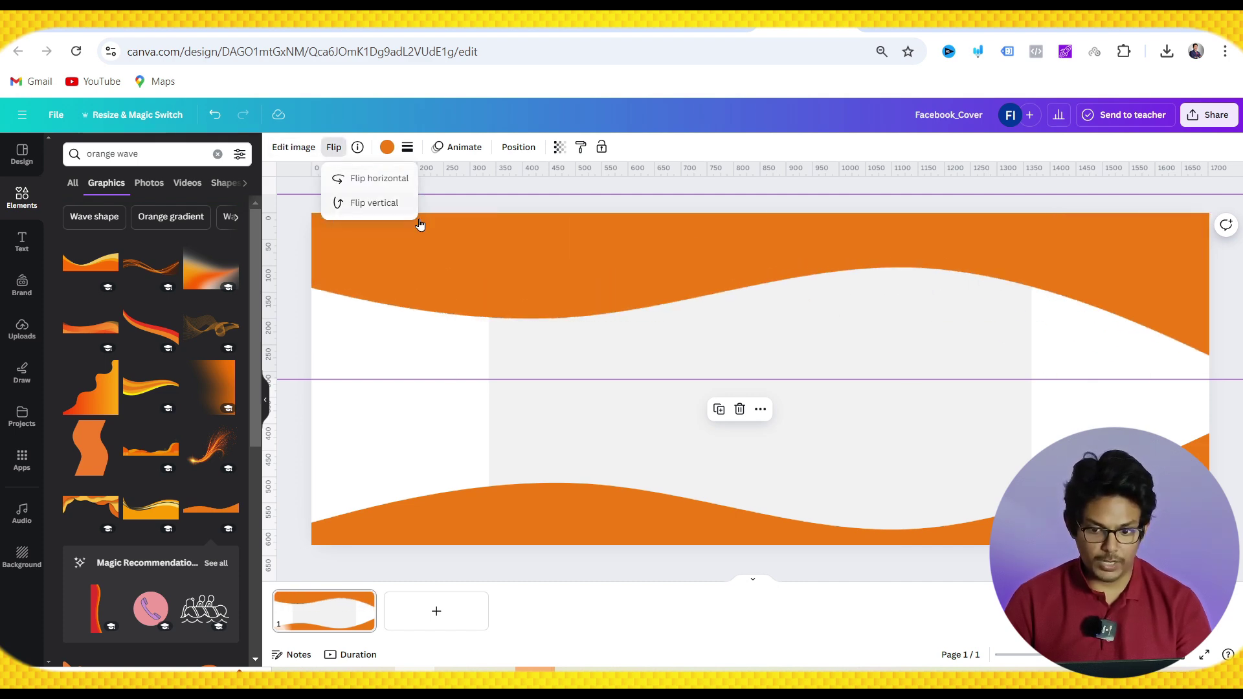
pyautogui.moveTo(939, 283); pyautogui.dragTo(911, 258)
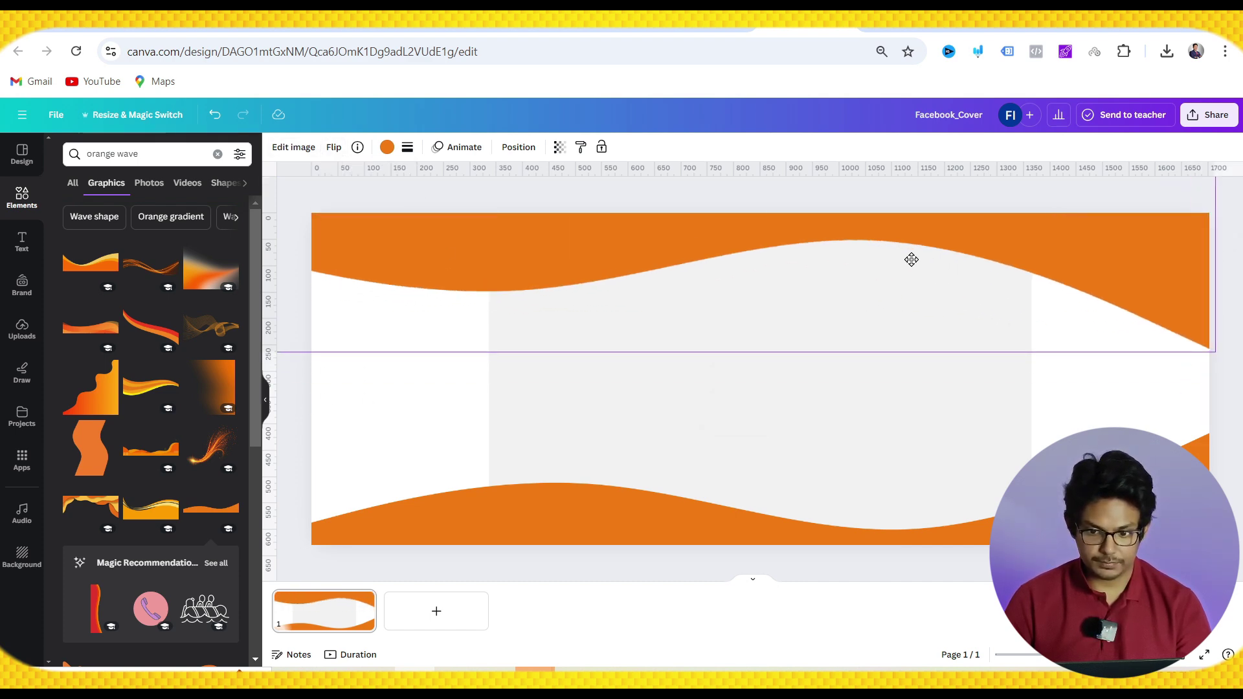
pyautogui.moveTo(1216, 358); pyautogui.dragTo(1217, 361)
pyautogui.moveTo(907, 263); pyautogui.dragTo(862, 250)
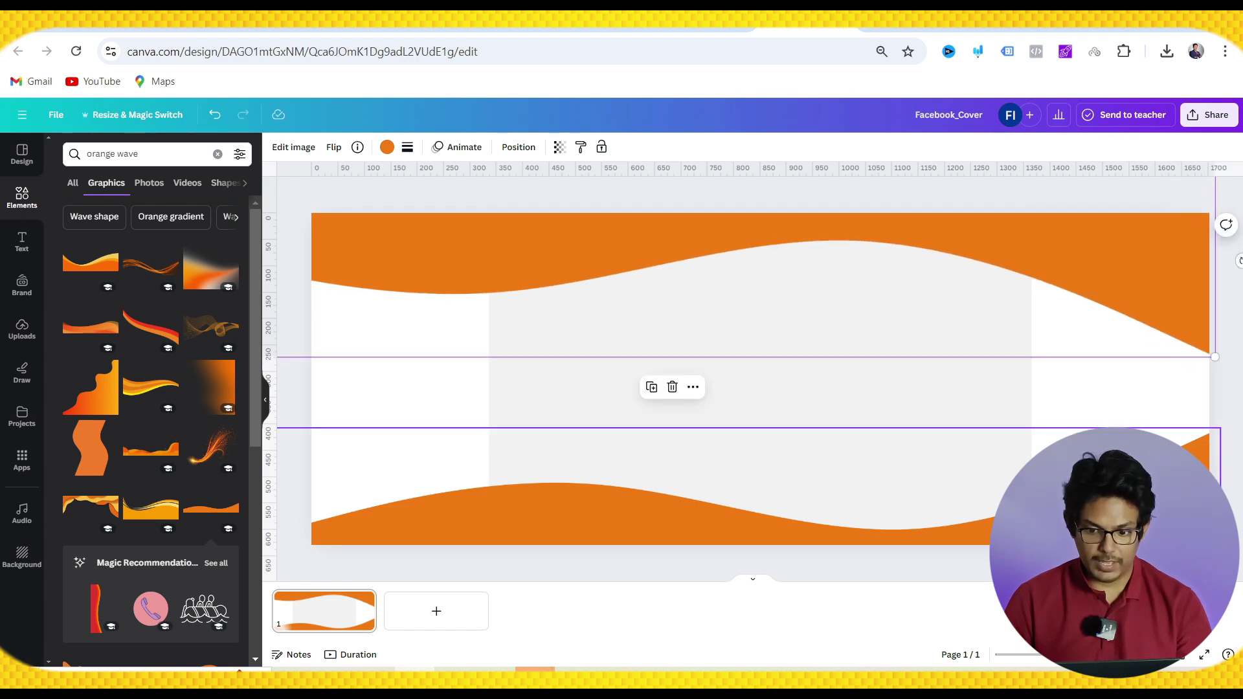
# - Flip the bottom wave horizontally and lower it partly below the page's bottom edge
pyautogui.click(1096, 512)
pyautogui.rightClick(1097, 512)
pyautogui.click(880, 542)
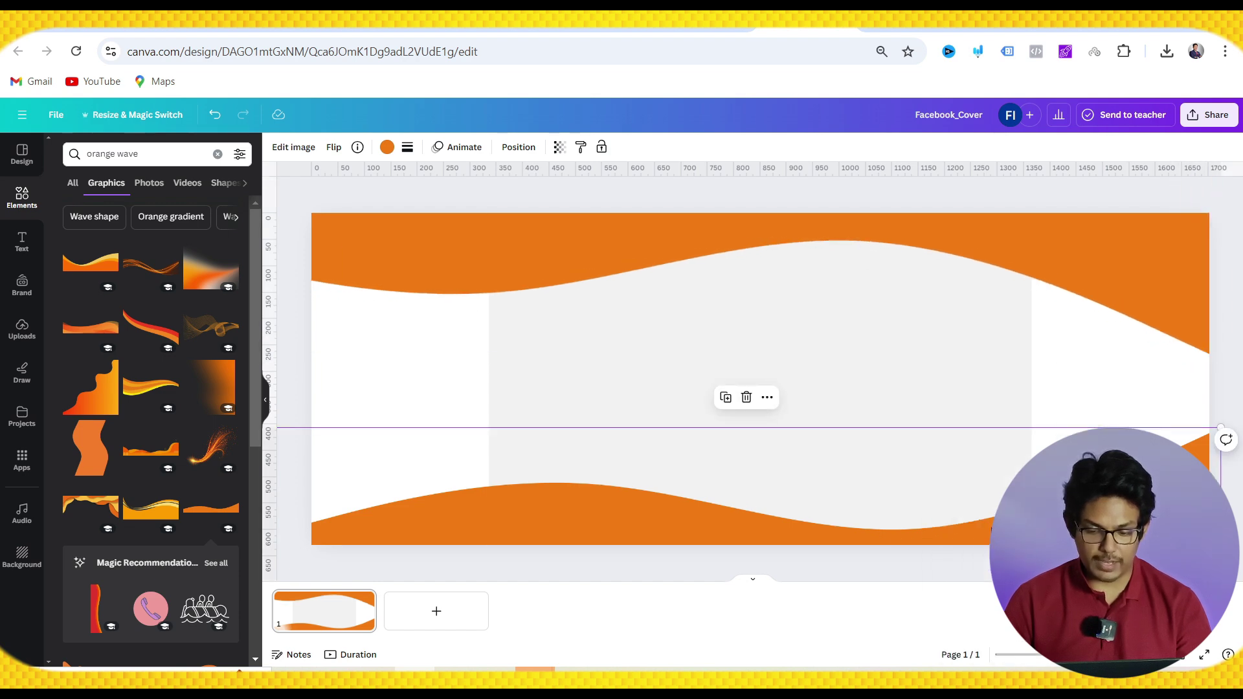
pyautogui.click(333, 150)
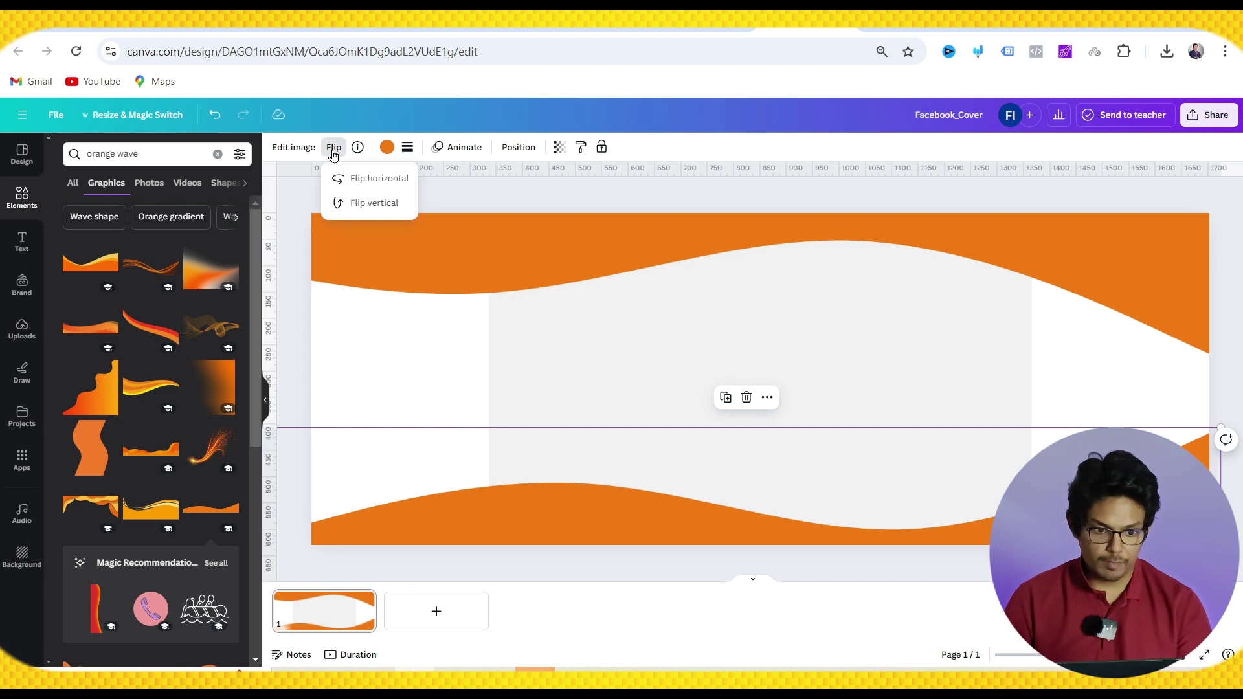
pyautogui.click(366, 187)
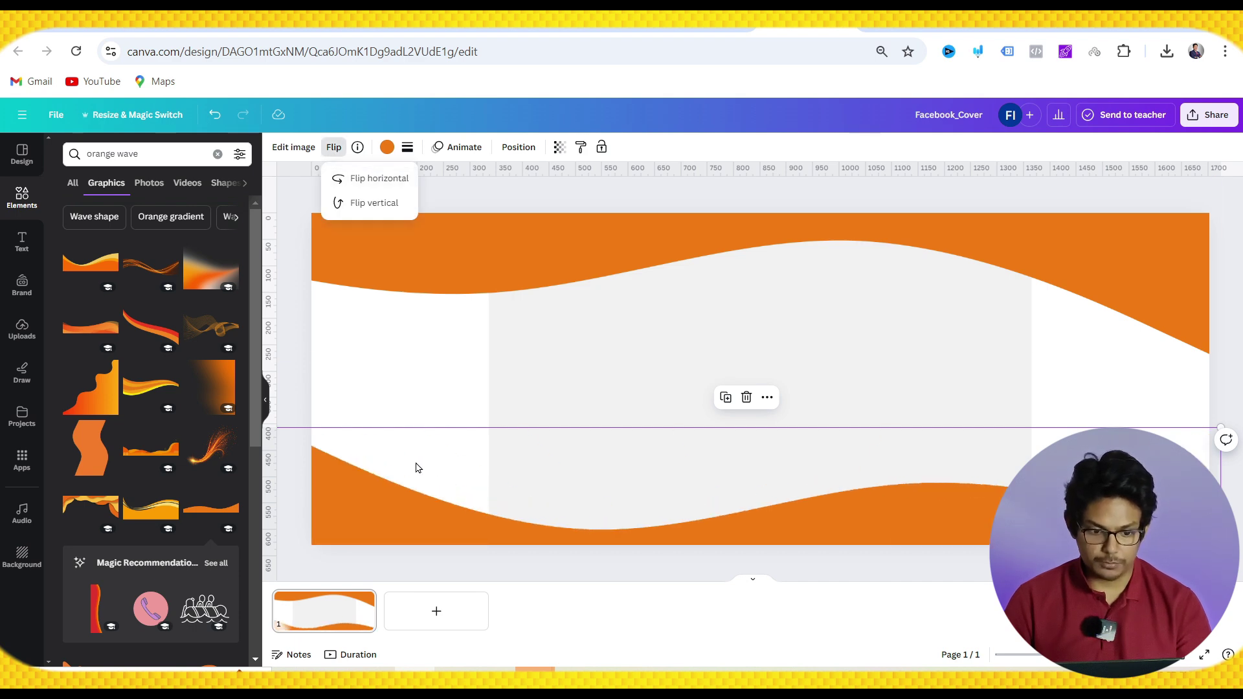
pyautogui.click(387, 521)
pyautogui.moveTo(386, 521); pyautogui.dragTo(385, 540)
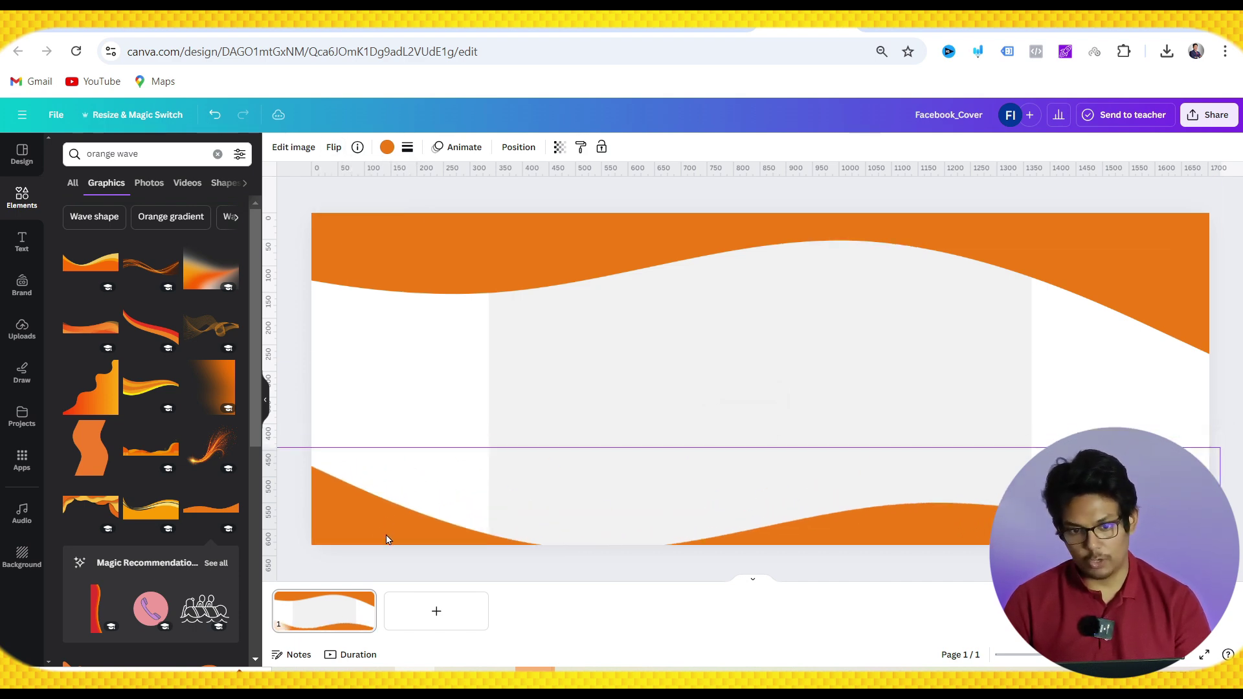
# - Compare with the reference cover, then flip the bottom wave back horizontally and lower it until mainly its hump remains on the page
pyautogui.click(600, 21)
pyautogui.click(810, 21)
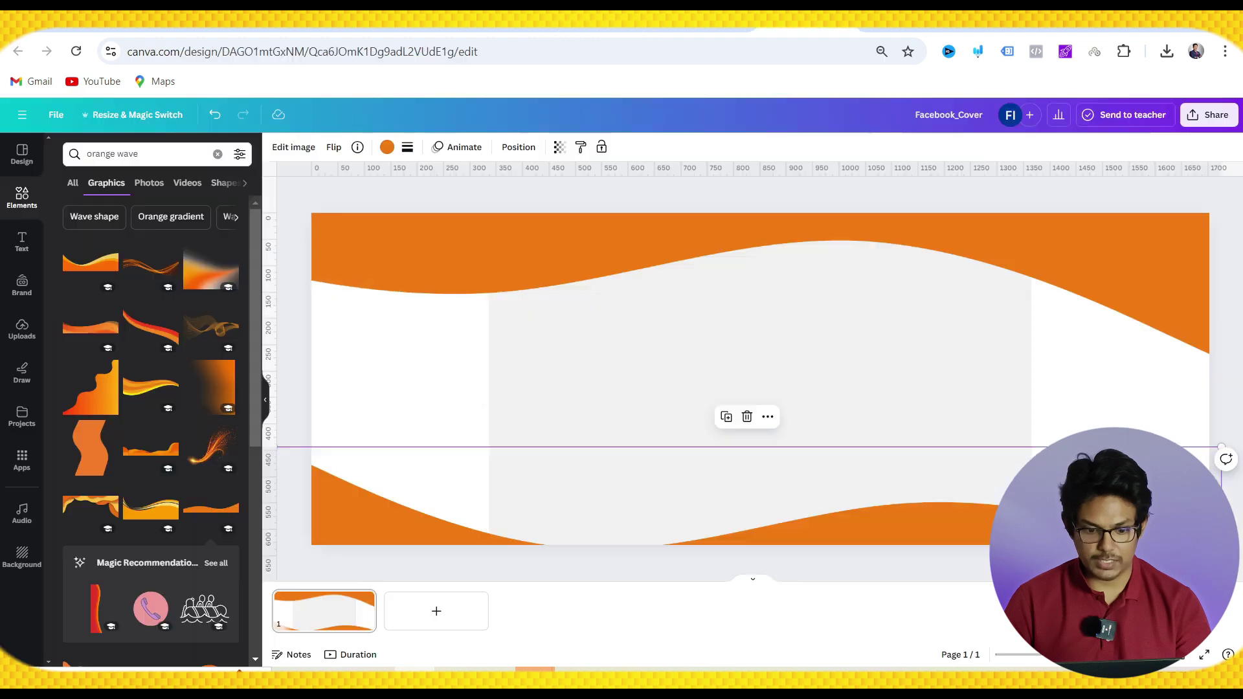
pyautogui.rightClick(967, 529)
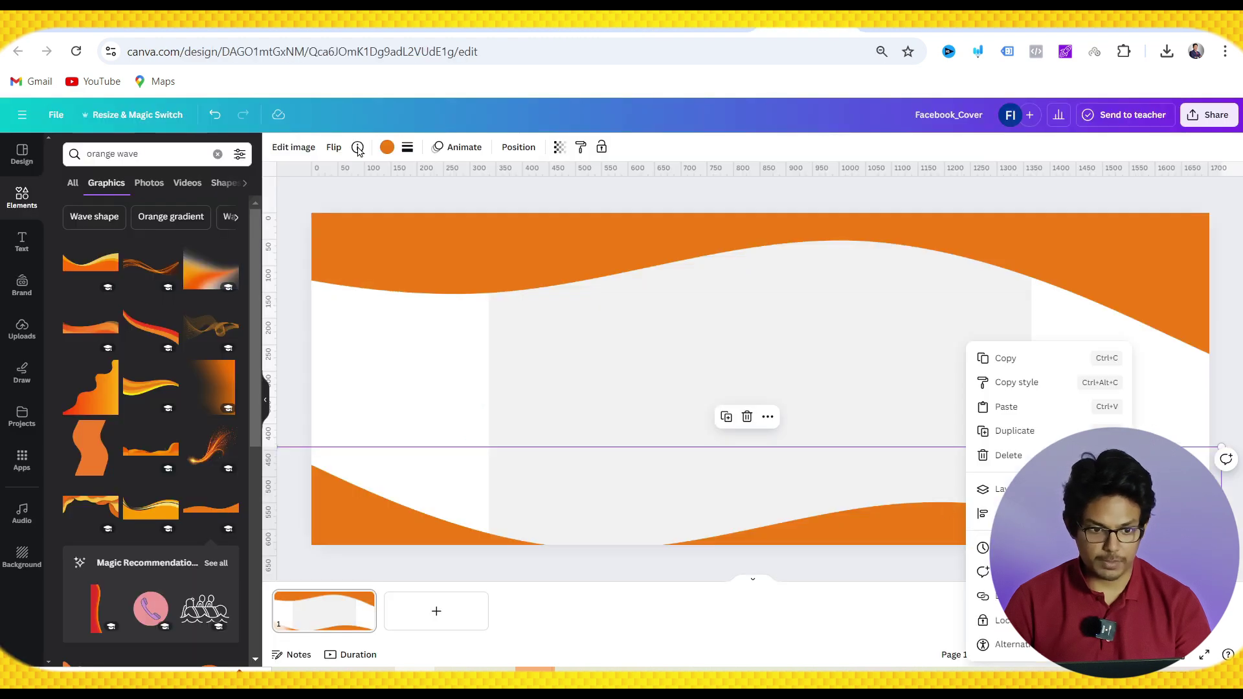
pyautogui.click(334, 147)
pyautogui.click(349, 178)
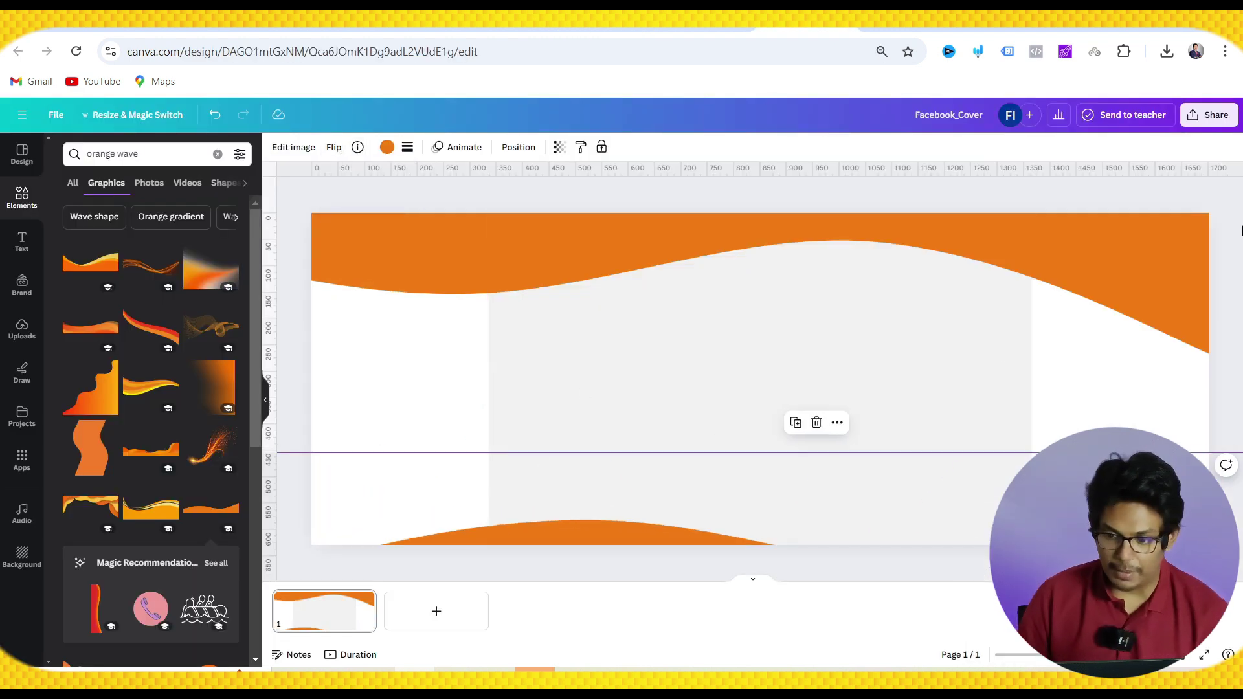
pyautogui.click(1237, 229)
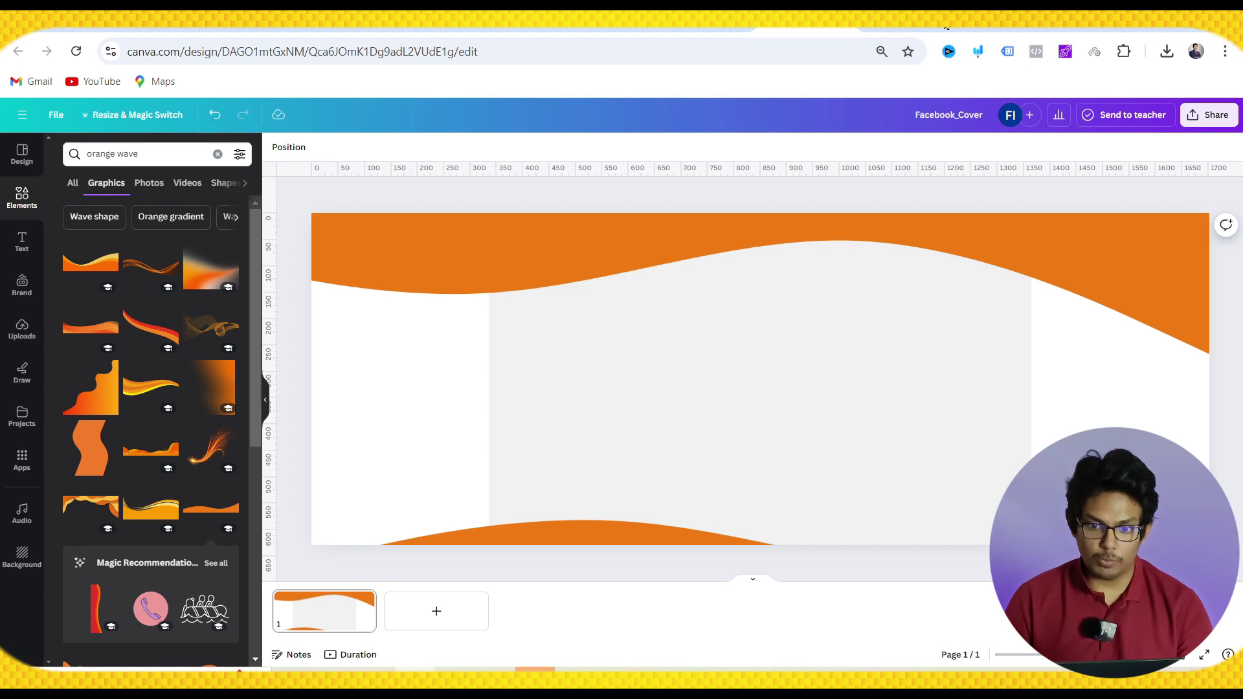
# - Search Google for "ghorerbazar" in a new browser tab and open the Ghorer Bazar website
pyautogui.hotkey('ctrl', 't')
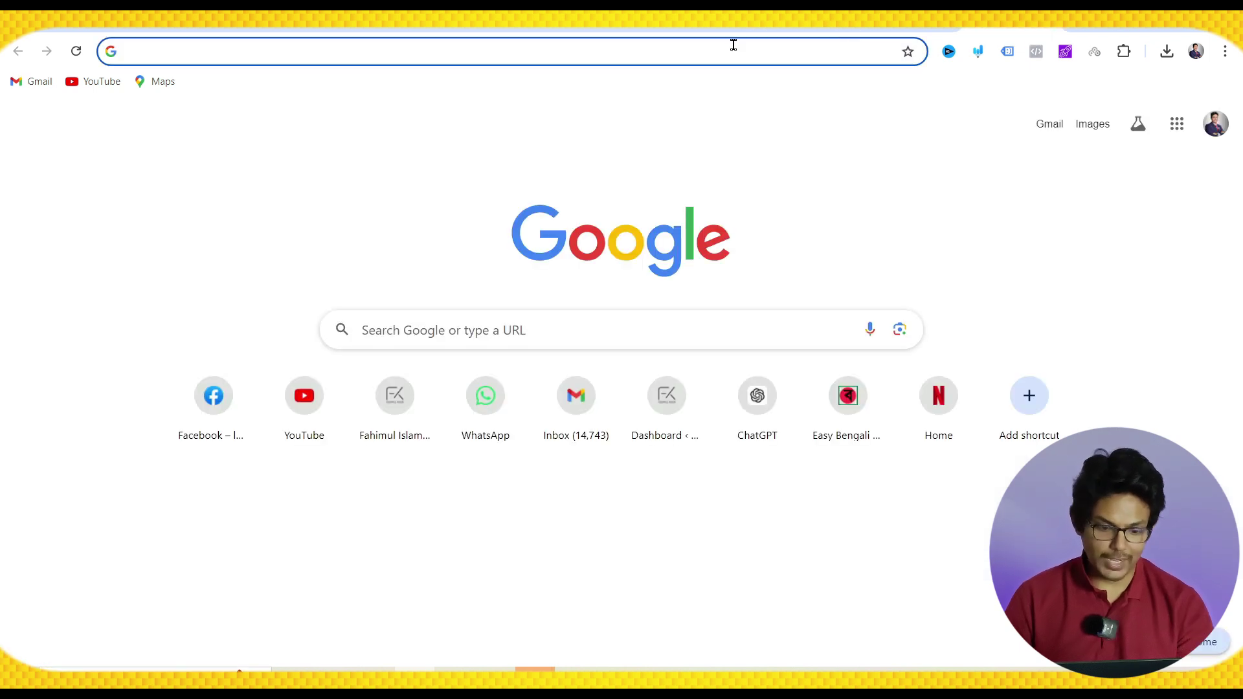
pyautogui.click(731, 50)
pyautogui.write('ghore')
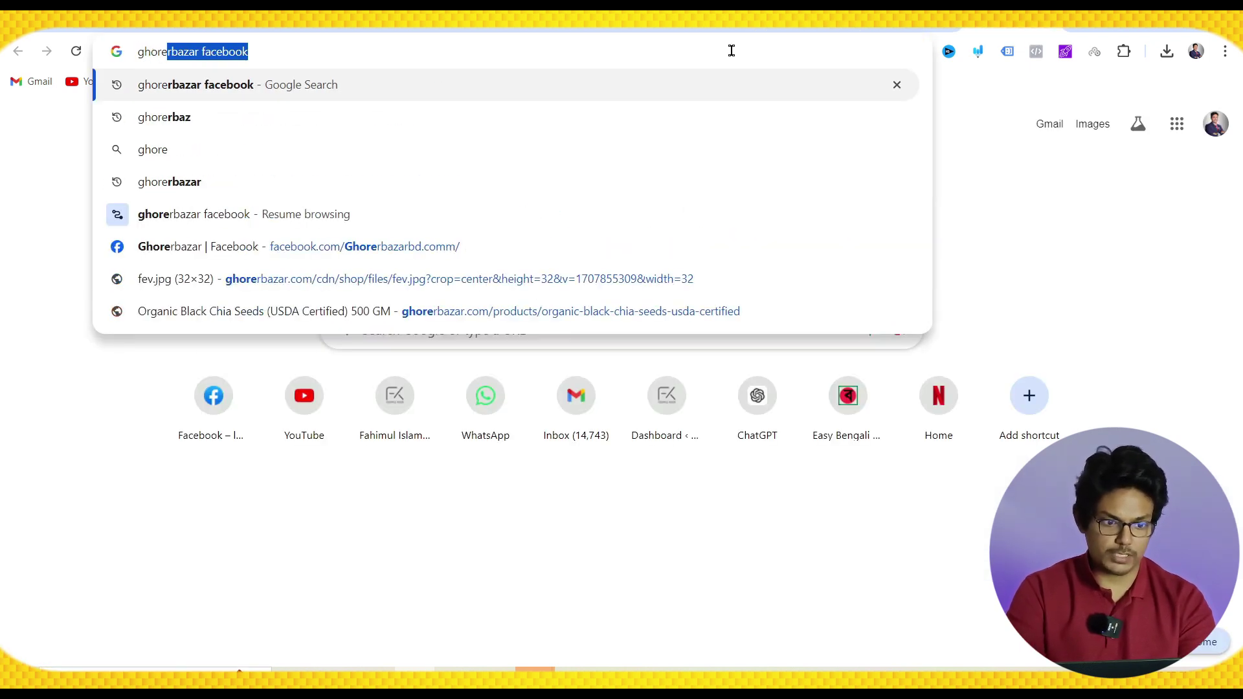
pyautogui.write('rbazar faceboo')
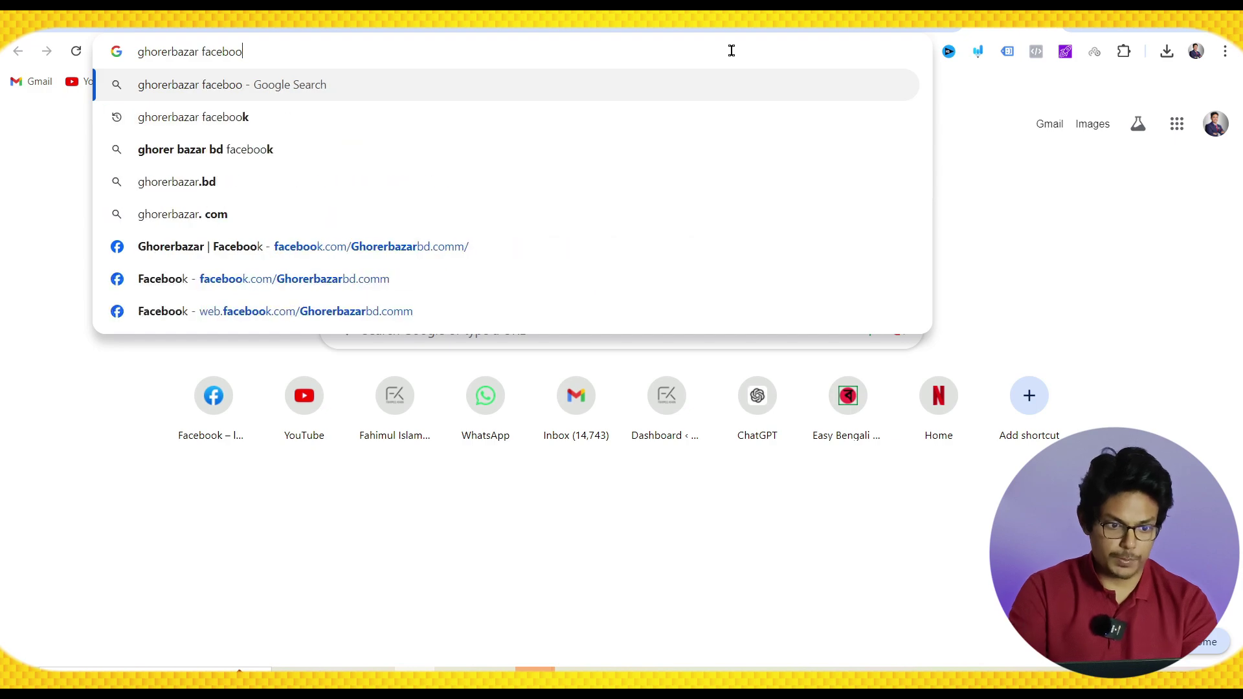
pyautogui.press('BackSpace')
pyautogui.press('BackSpace')
pyautogui.press('Return')
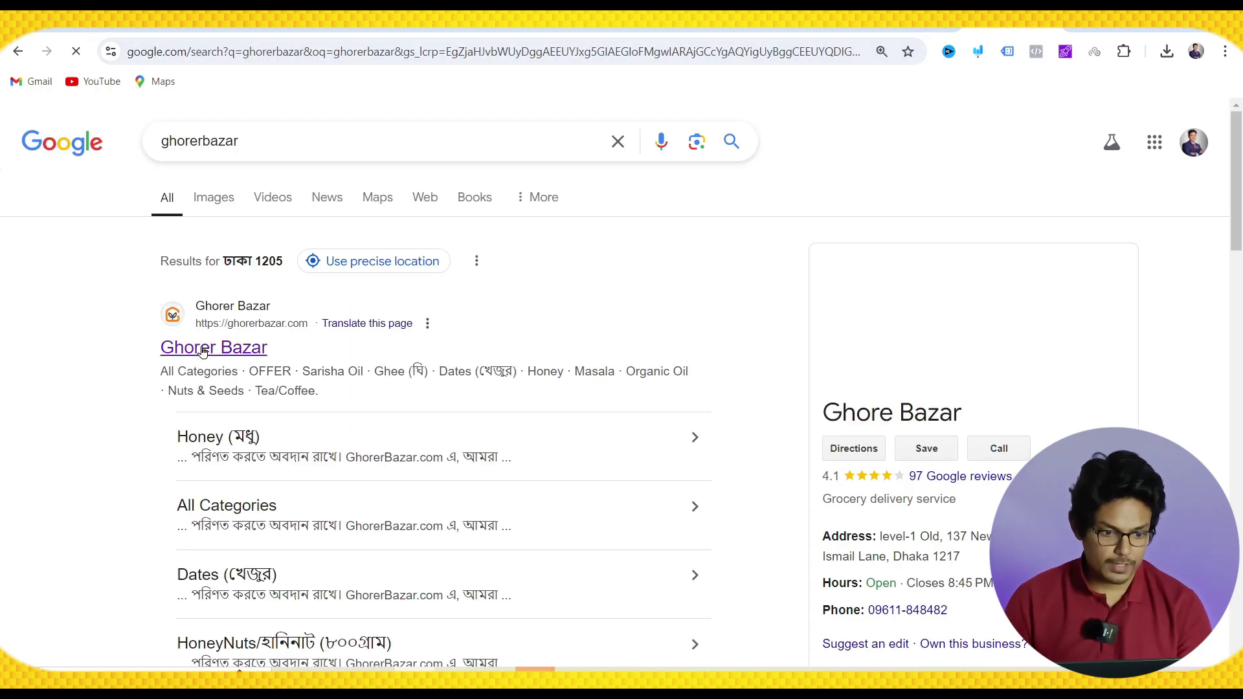
pyautogui.click(204, 351)
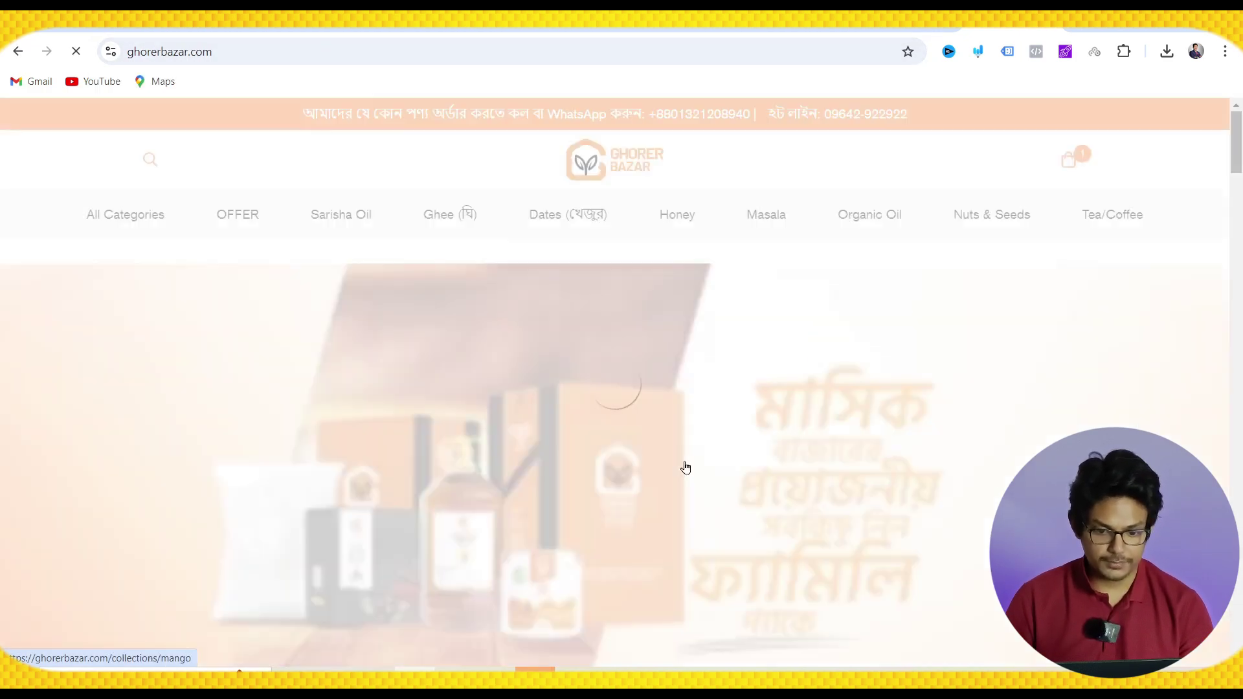
# - Find the Organic Black Chia Seeds product in the store's product listing and open its page
pyautogui.scroll(-10, 712, 465)
pyautogui.scroll(-15, 714, 465)
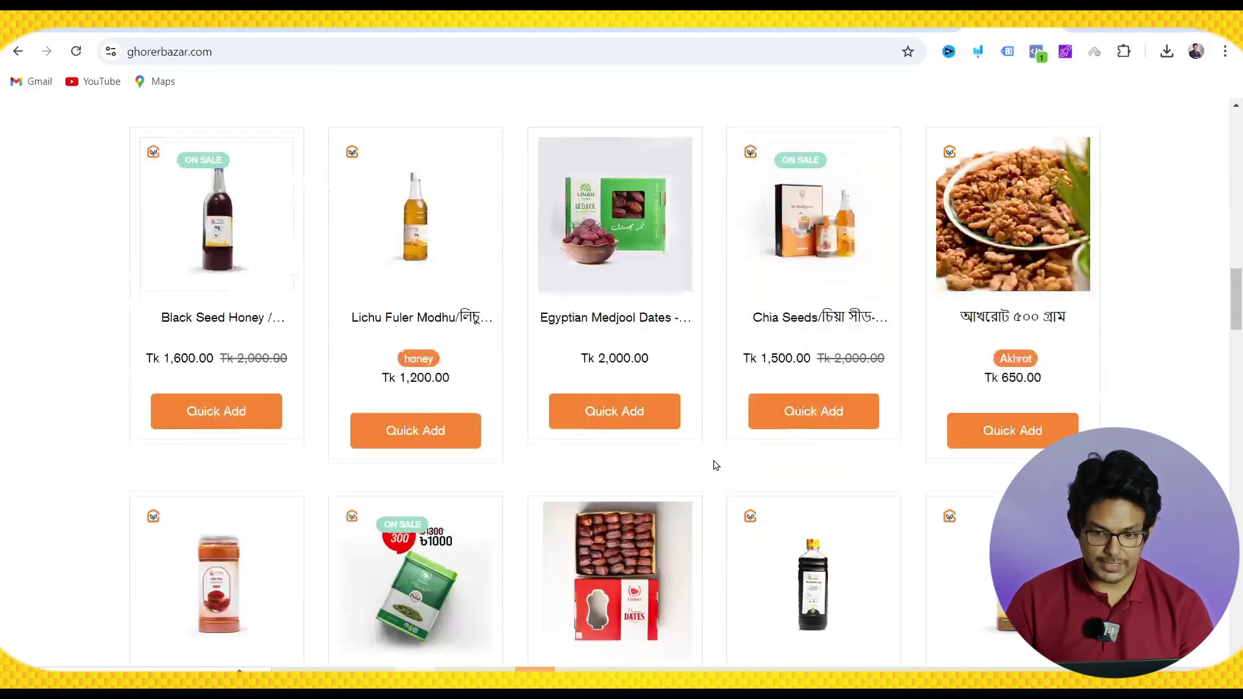
pyautogui.scroll(-5, 717, 467)
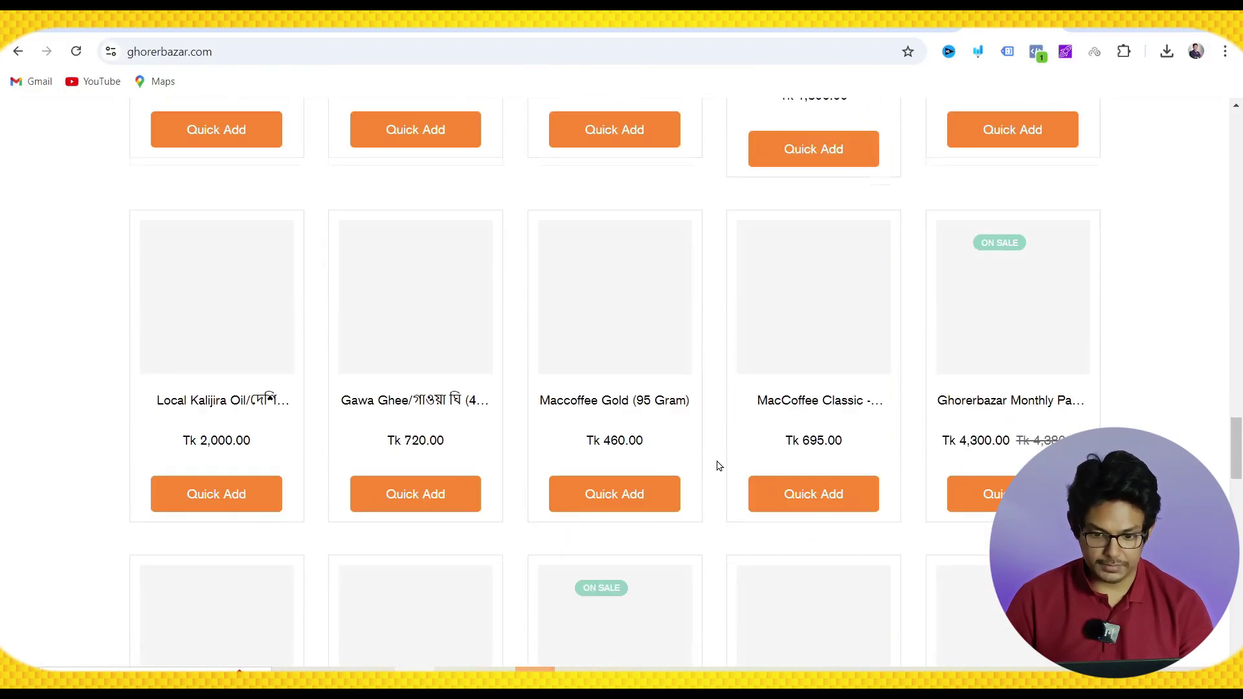
pyautogui.scroll(-10, 809, 485)
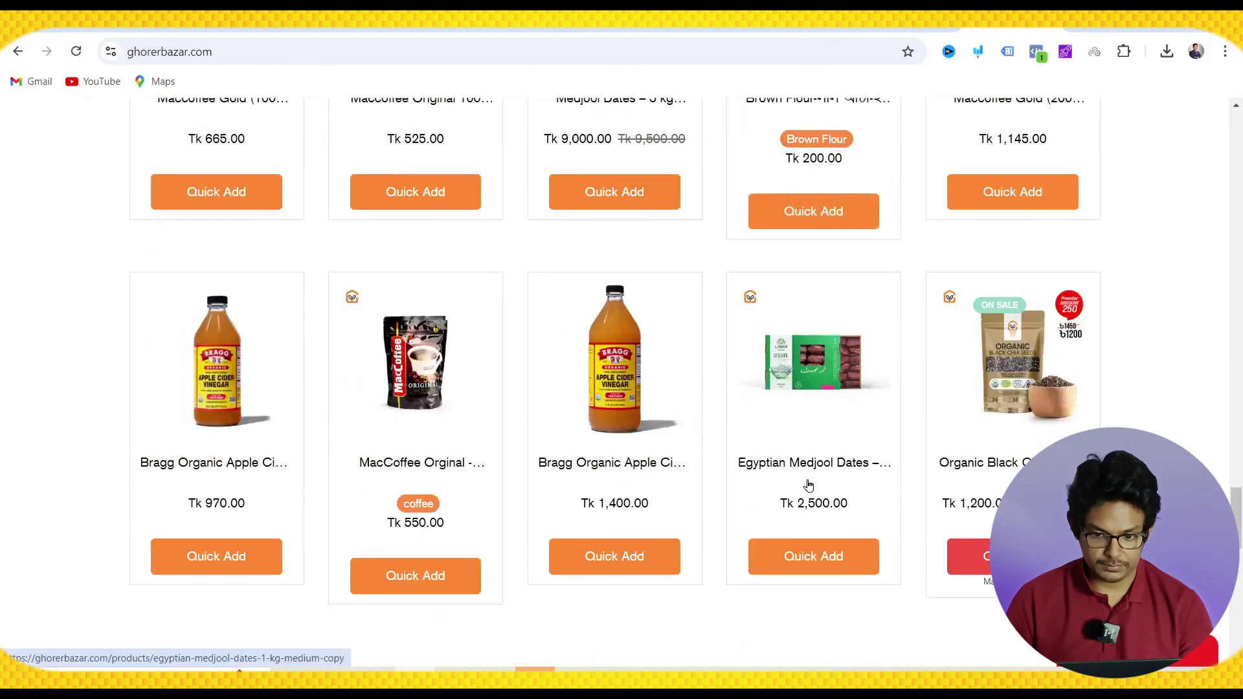
pyautogui.scroll(4, 810, 486)
pyautogui.click(994, 306)
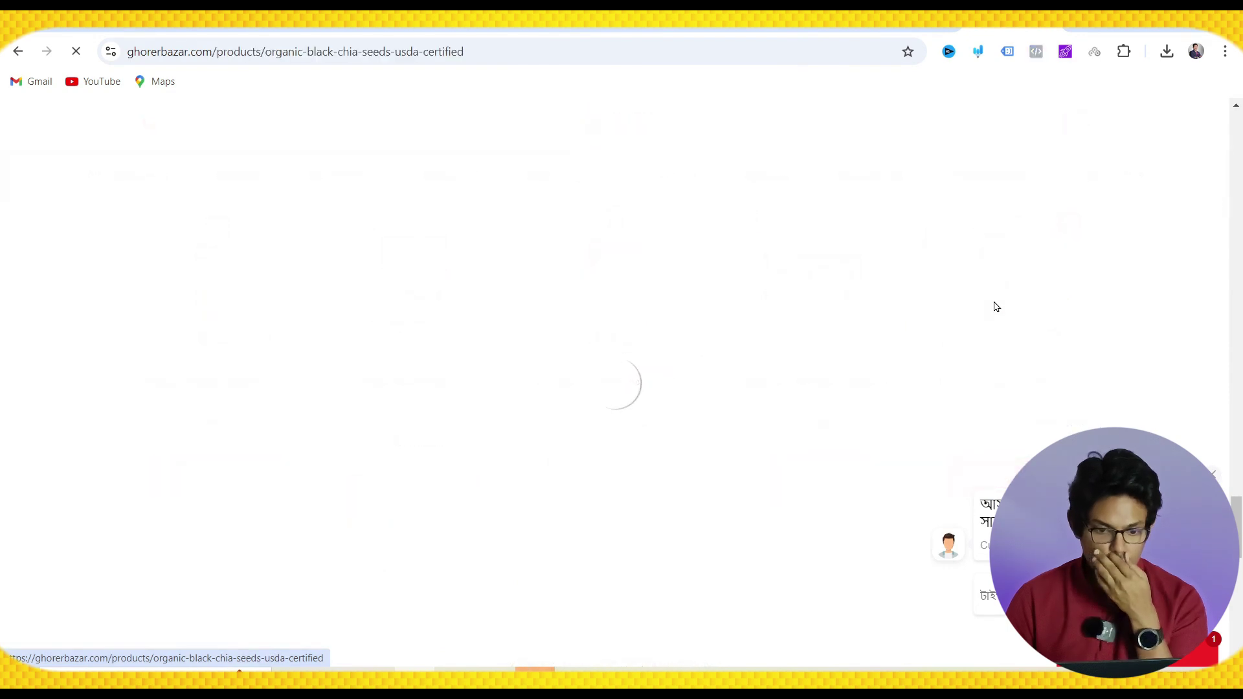
# - Save the Organic Black Chia Seeds product image to the Canva Tutorial Facebook Cover folder and show the saved file in that folder
pyautogui.scroll(-2, 371, 531)
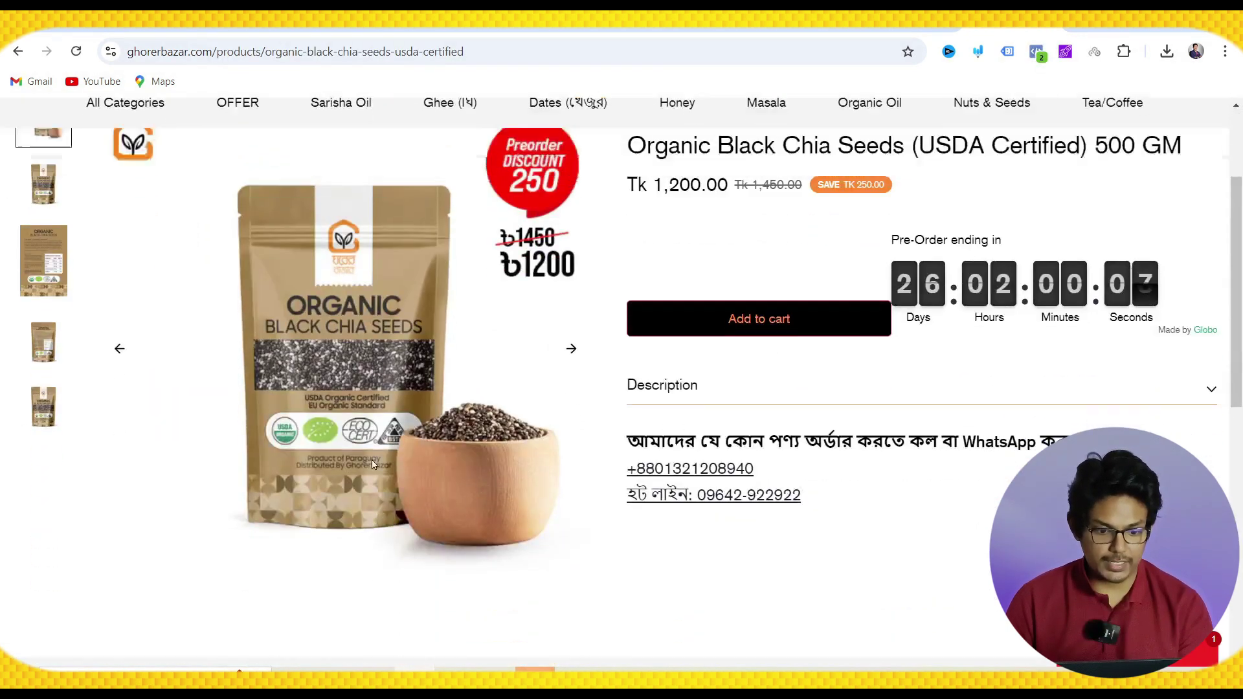
pyautogui.rightClick(329, 271)
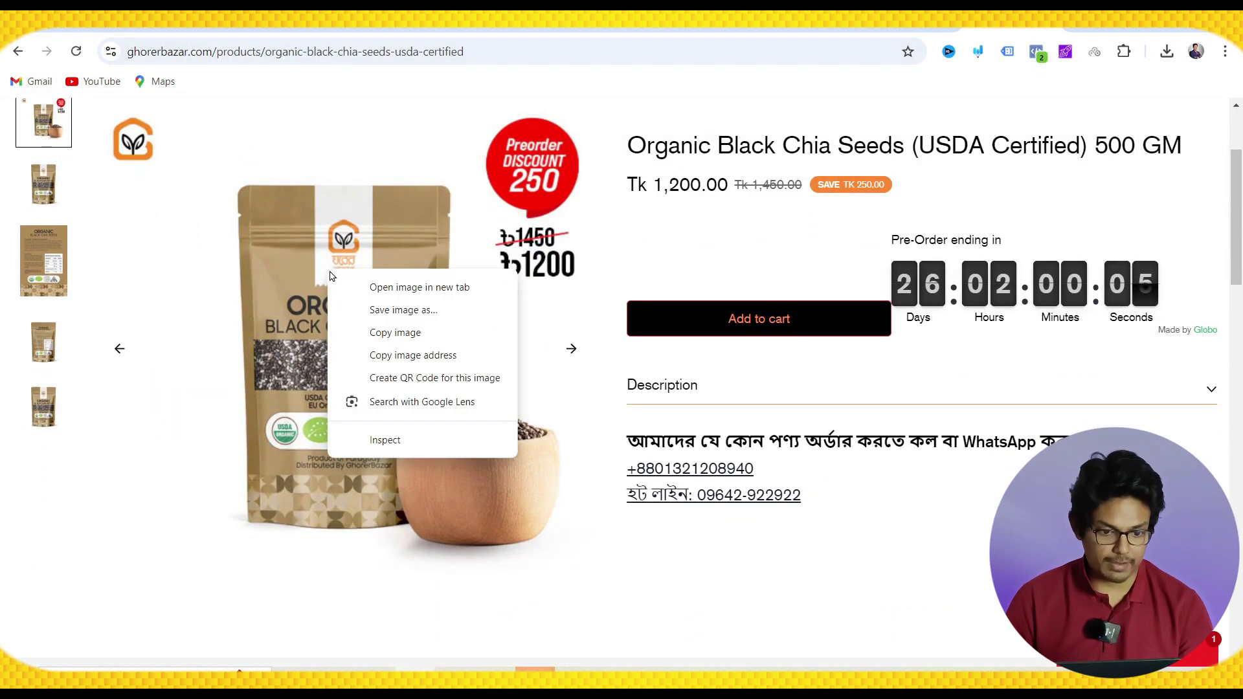
pyautogui.click(390, 309)
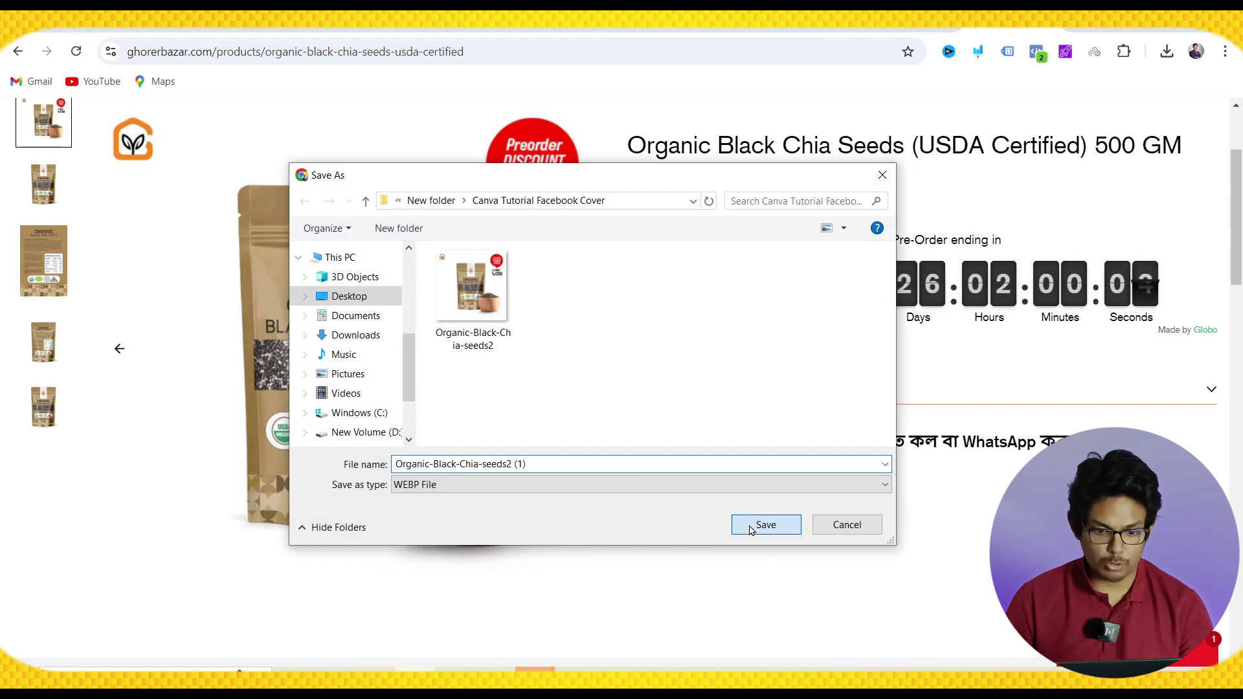
pyautogui.click(757, 523)
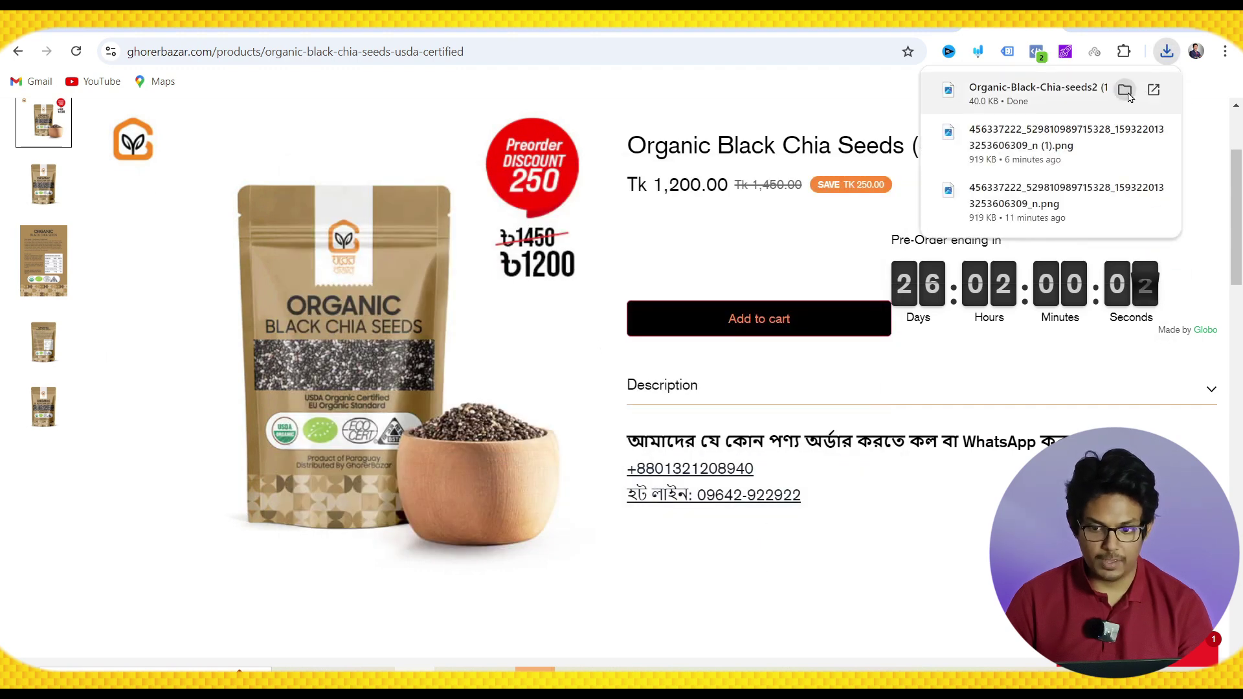
pyautogui.click(1126, 91)
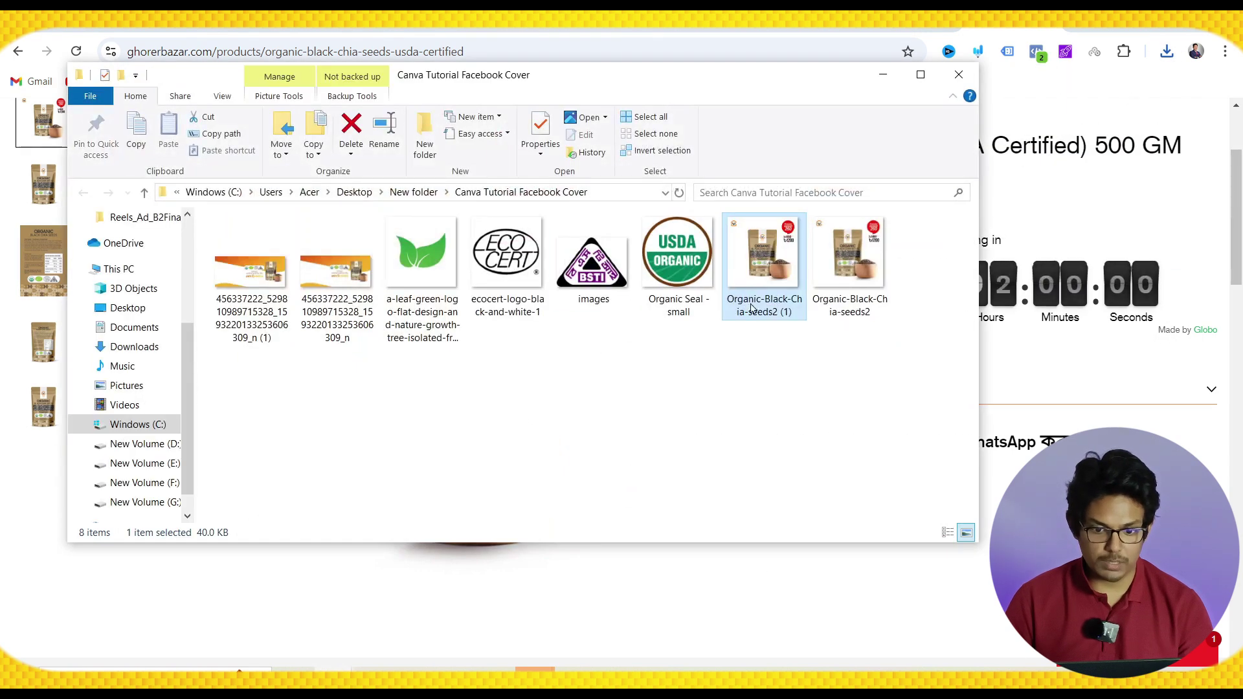
# - Add the saved Organic-Black-Chia-seeds2 (1) image to the Canva cover, enlarge it and place it right of the page's centre
pyautogui.moveTo(751, 309); pyautogui.dragTo(1057, 397)
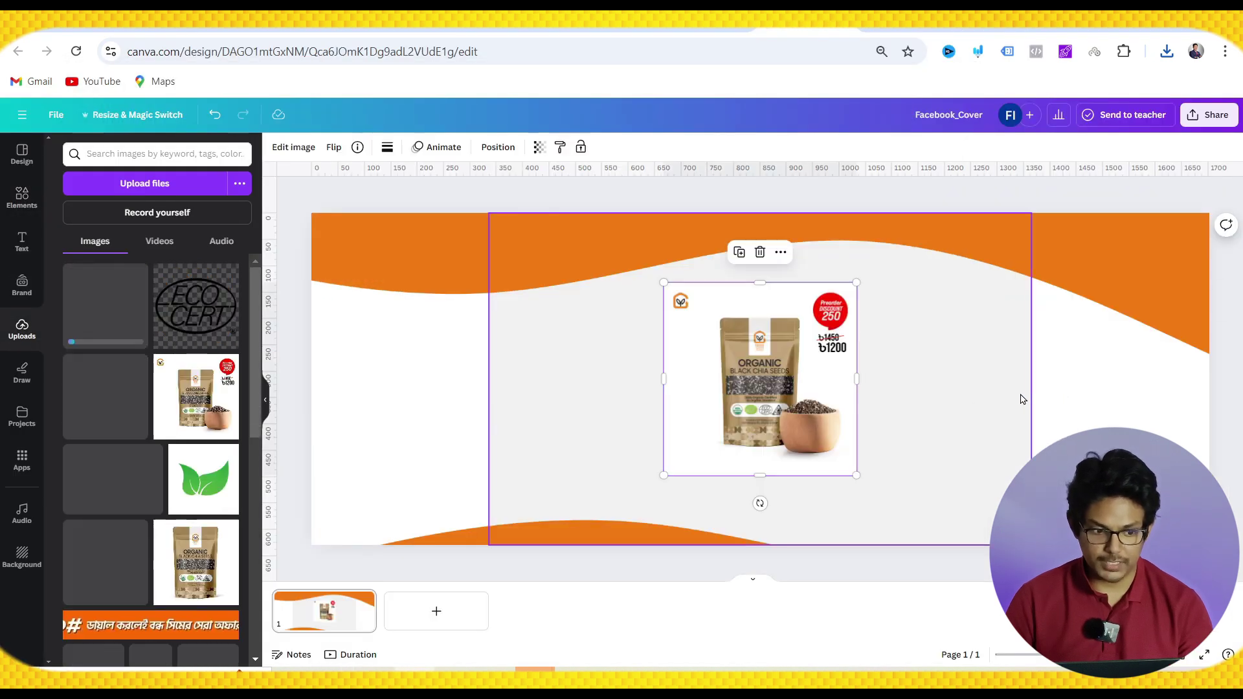
pyautogui.moveTo(857, 476); pyautogui.dragTo(978, 596)
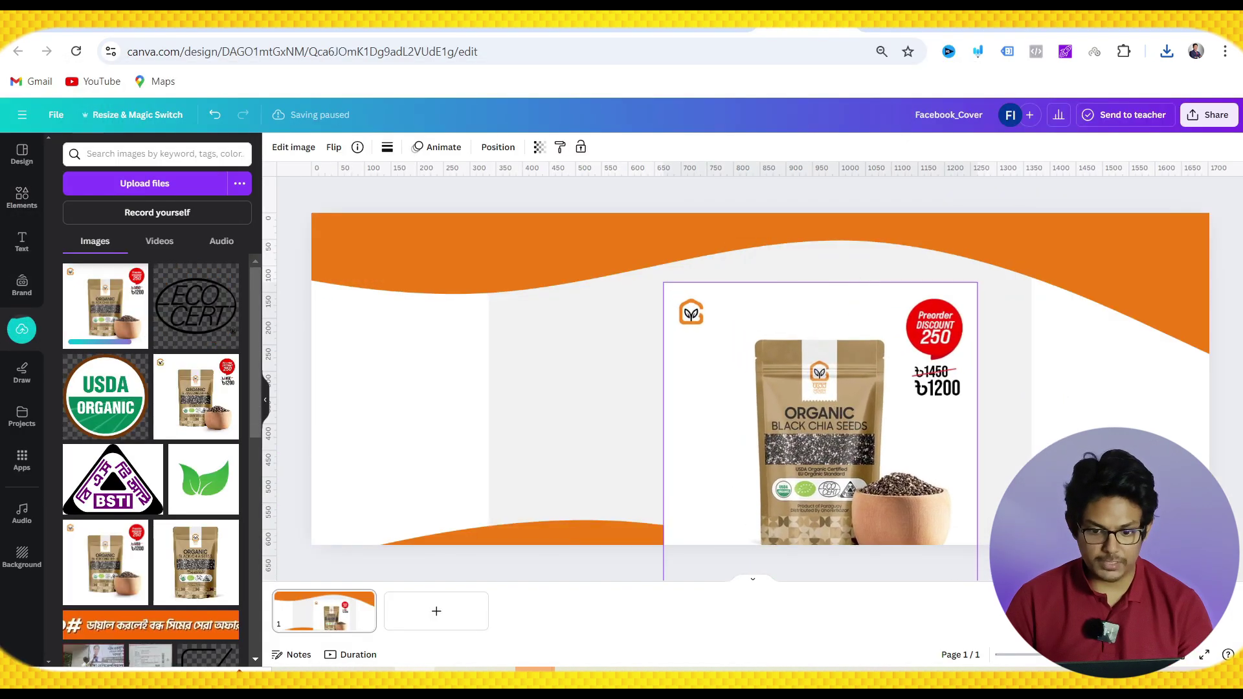
pyautogui.moveTo(820, 432); pyautogui.dragTo(836, 381)
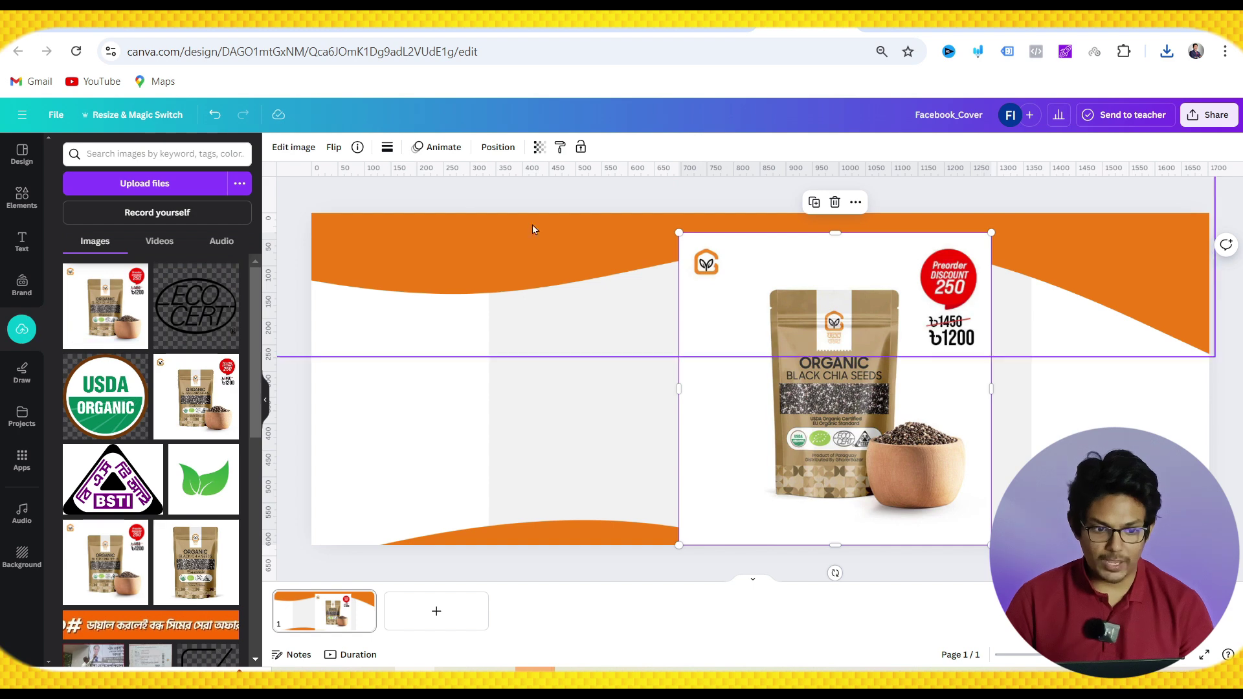
# - Remove the product image's background, then enlarge the image slightly and shift it further right on the cover
pyautogui.click(296, 149)
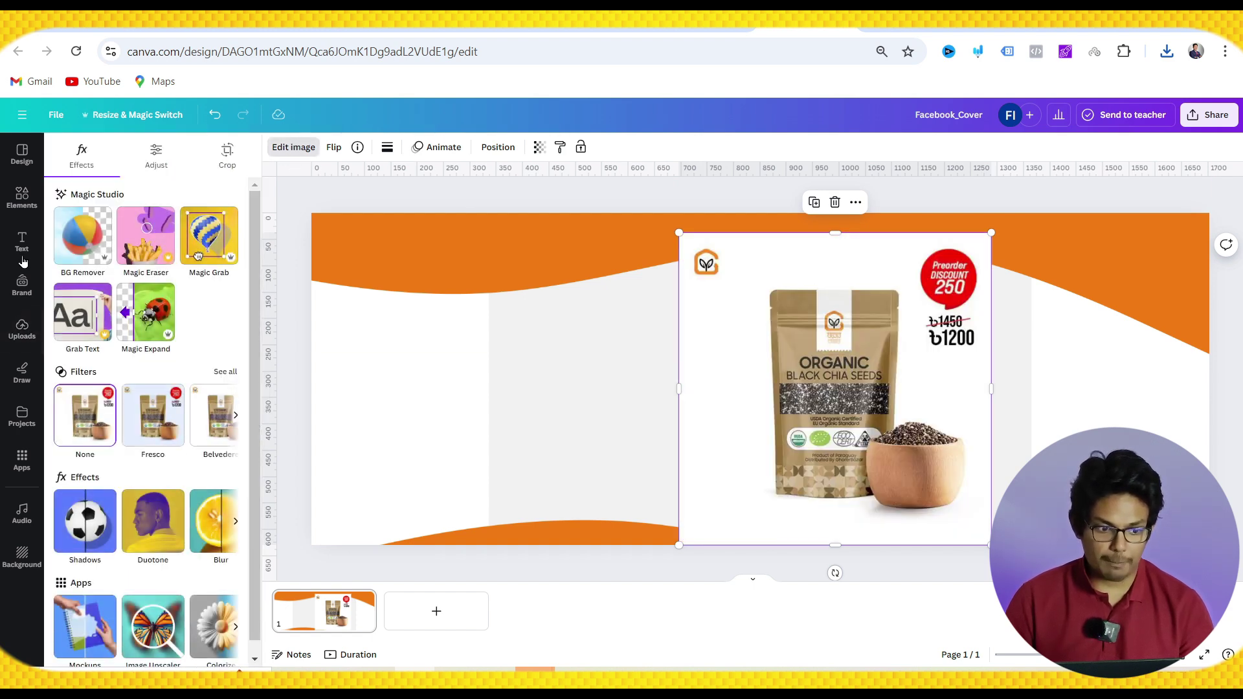
pyautogui.click(71, 249)
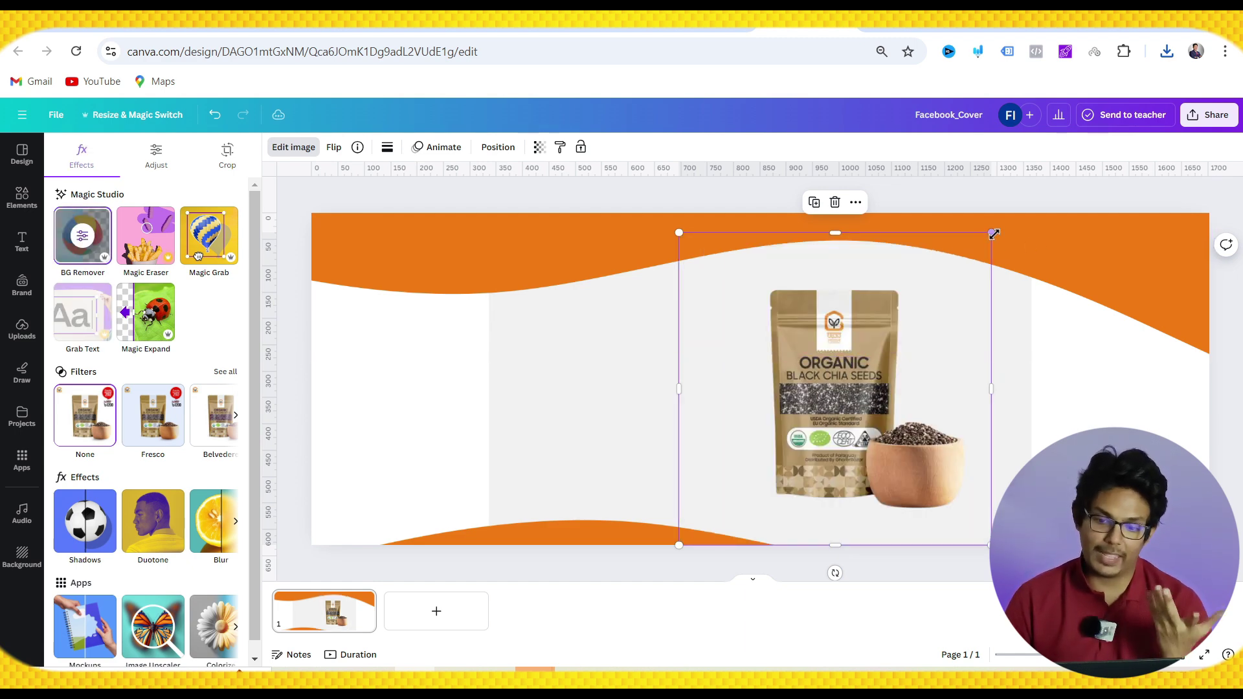
pyautogui.moveTo(1008, 223)
pyautogui.mouseDown()
pyautogui.moveTo(1038, 186)
pyautogui.moveTo(1022, 203)
pyautogui.mouseUp()
pyautogui.moveTo(894, 381); pyautogui.dragTo(923, 394)
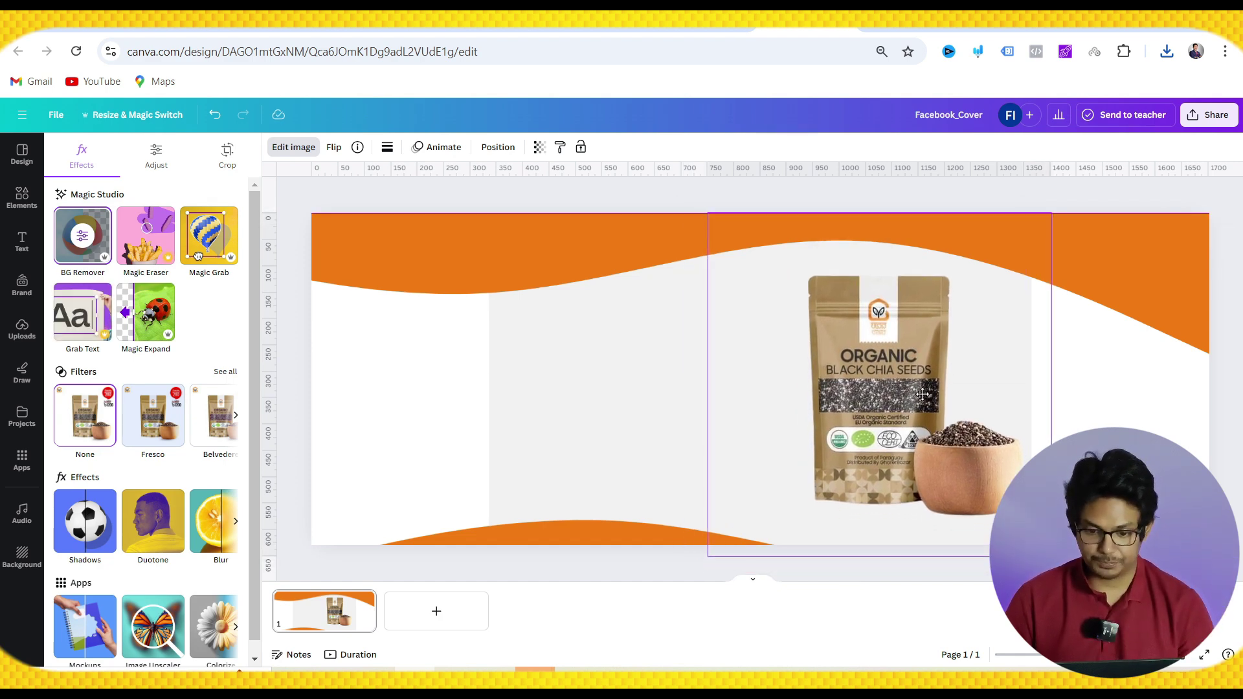
# - Give the product image a Drop shadow with a slightly lower angle and a shorter distance
pyautogui.click(879, 396)
pyautogui.click(882, 391)
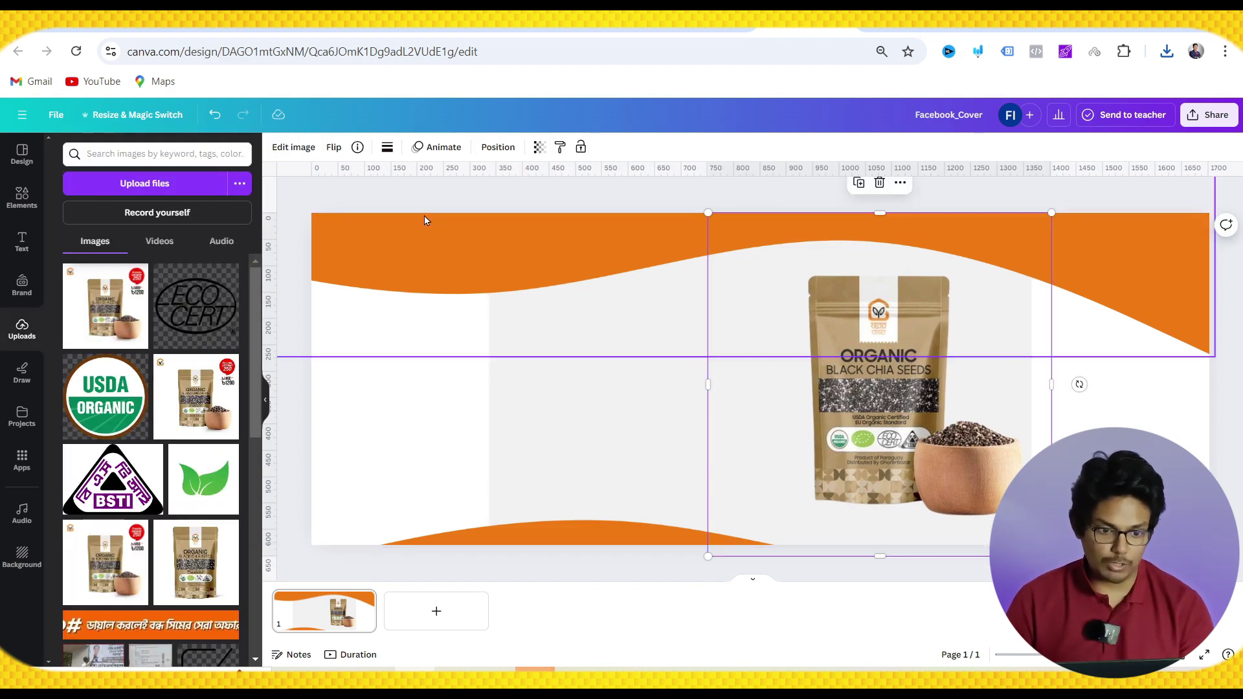
pyautogui.click(292, 150)
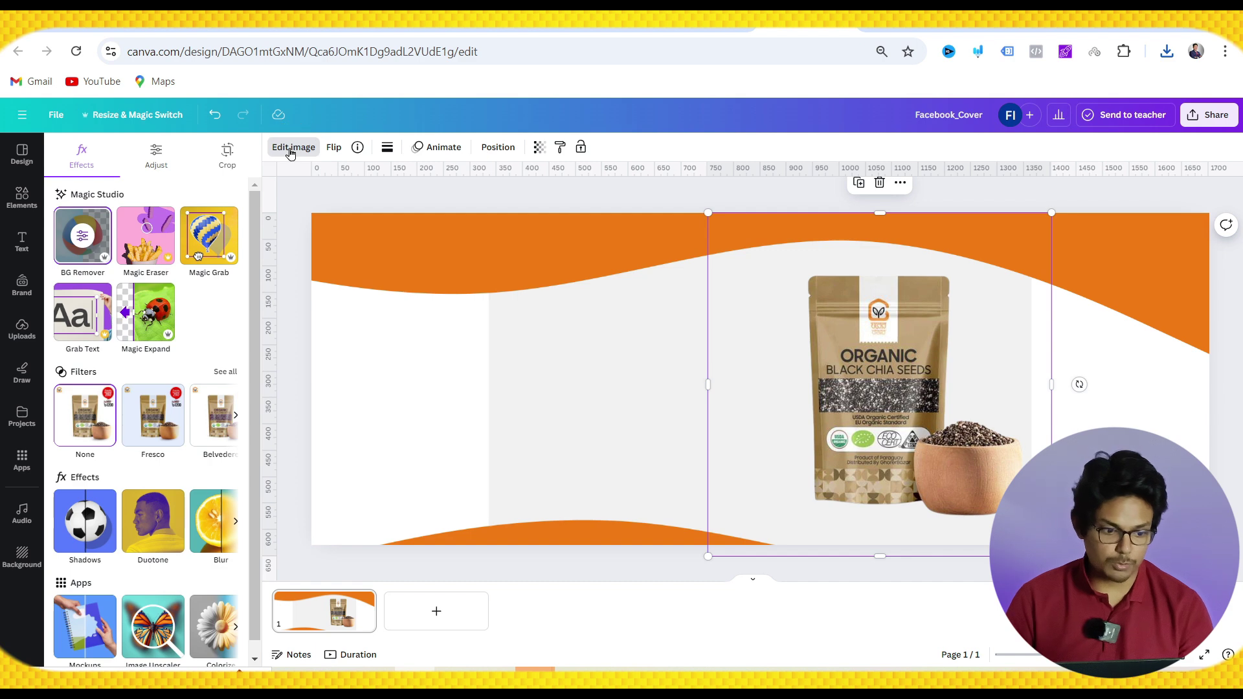
pyautogui.click(65, 520)
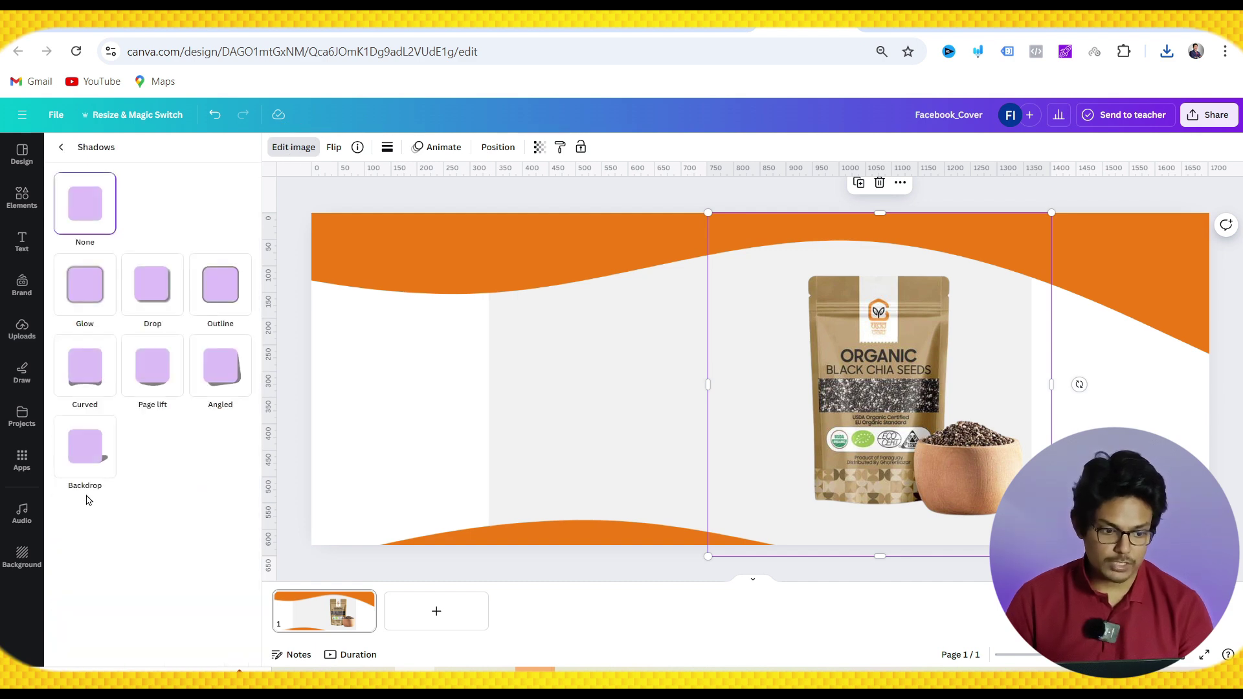
pyautogui.click(149, 309)
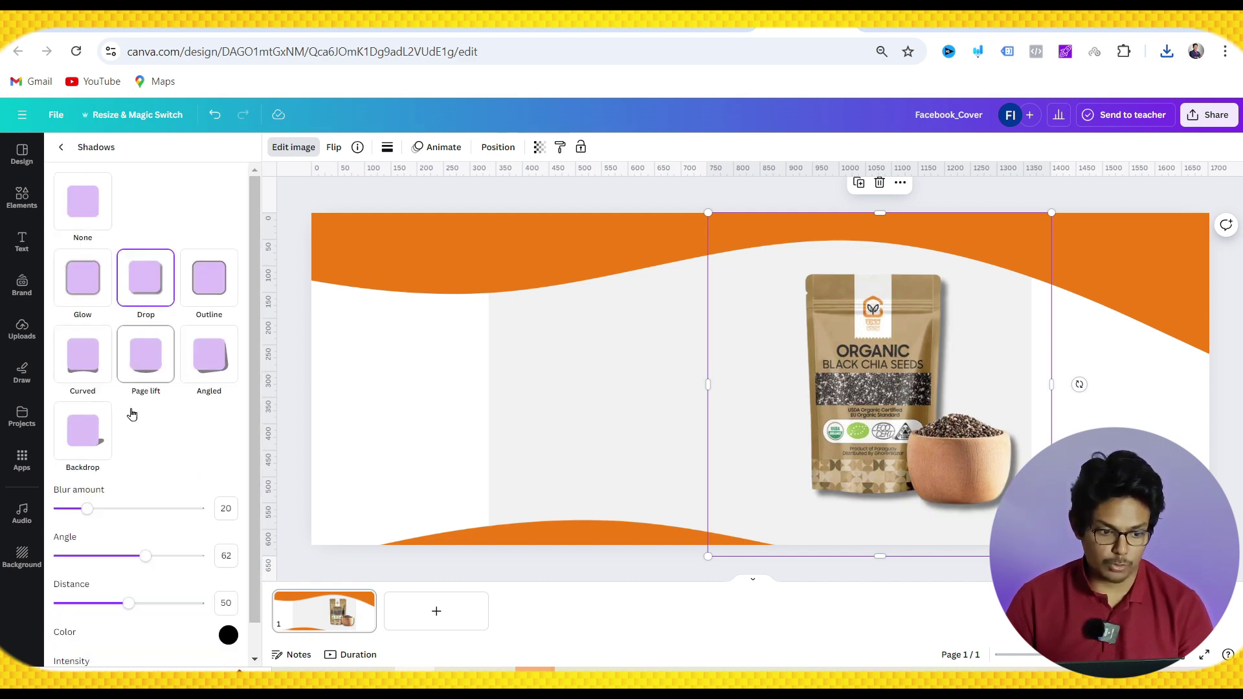
pyautogui.moveTo(141, 559); pyautogui.dragTo(130, 565)
pyautogui.moveTo(128, 609); pyautogui.dragTo(97, 605)
pyautogui.click(416, 423)
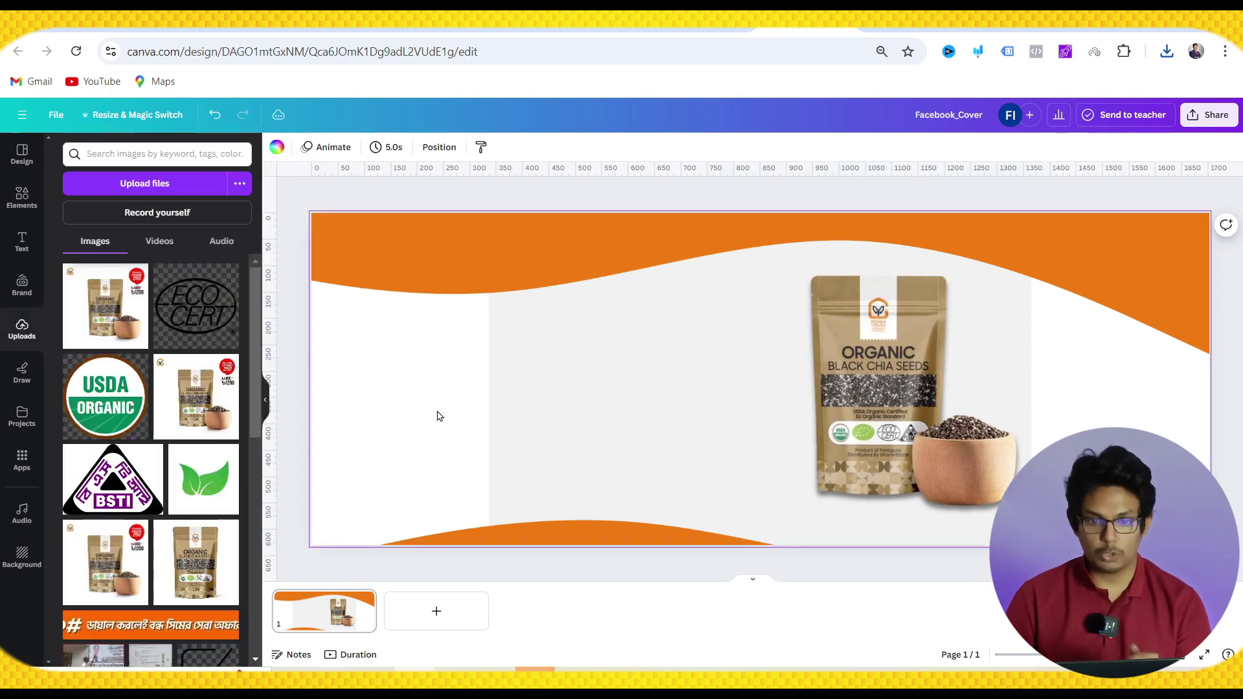
# - Check the certification logos on the reference cover, then add the leaf, Eco Cert, BSTI and USDA Organic files from the folder to the design
pyautogui.click(579, 31)
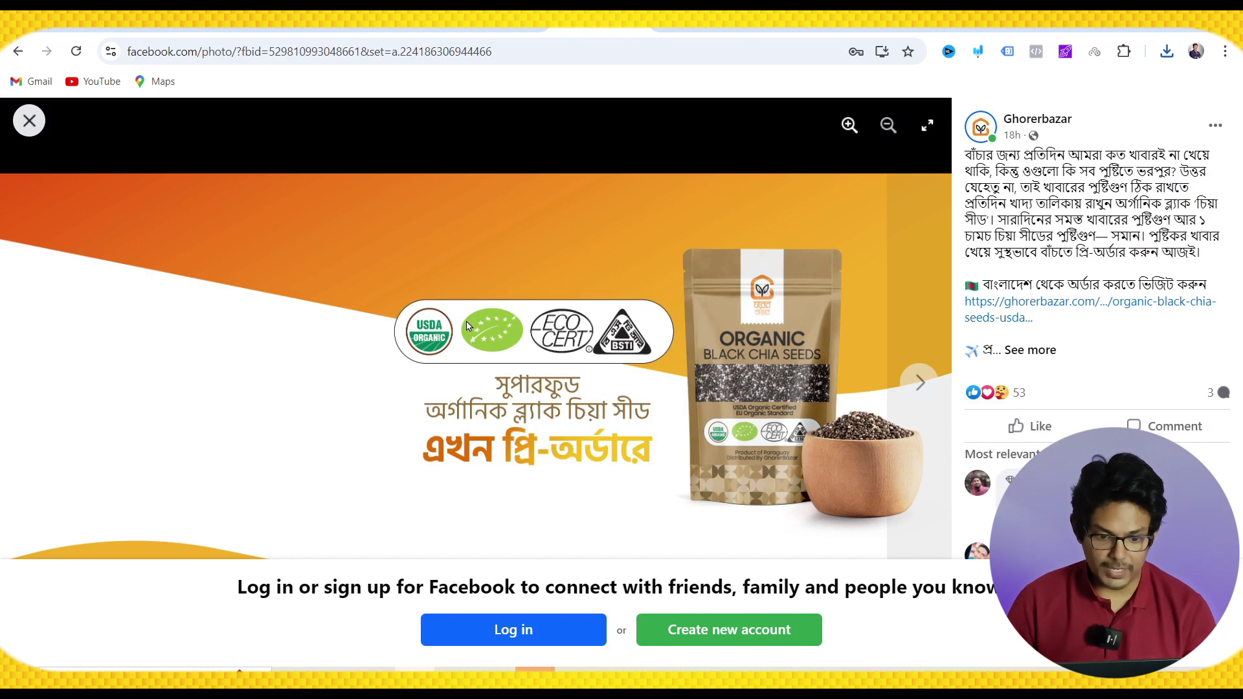
pyautogui.hotkey('ctrl', 'Tab')
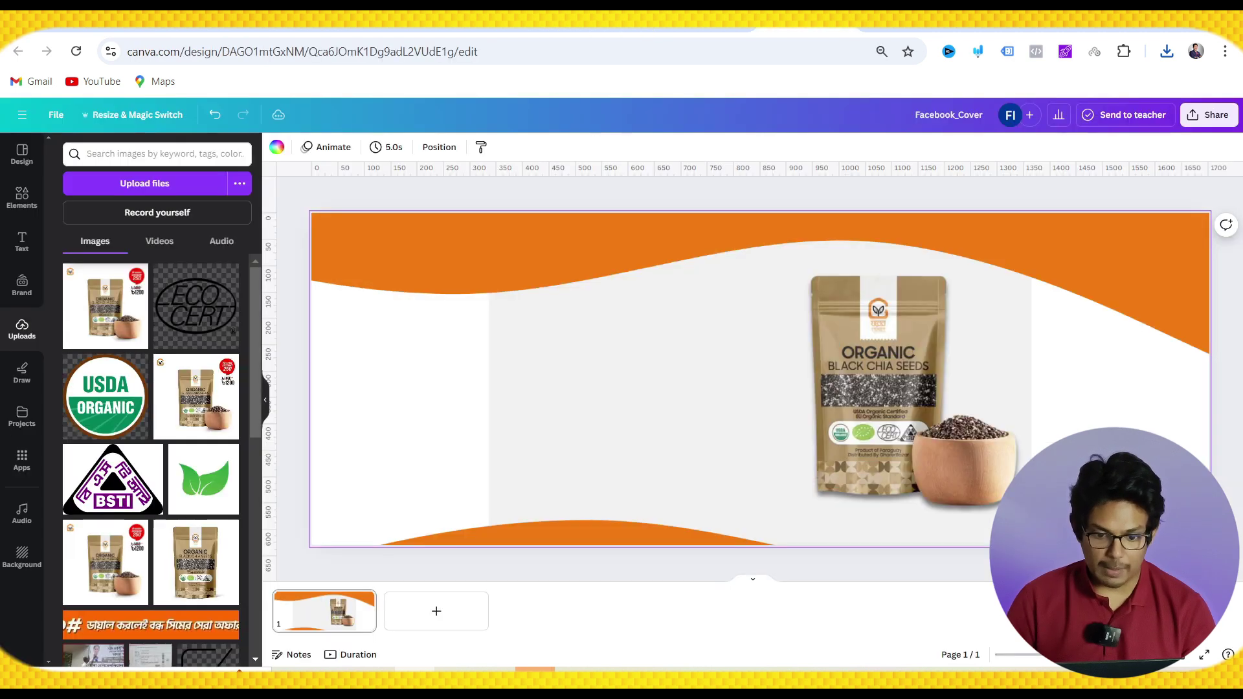
pyautogui.hotkey('alt', 'Tab')
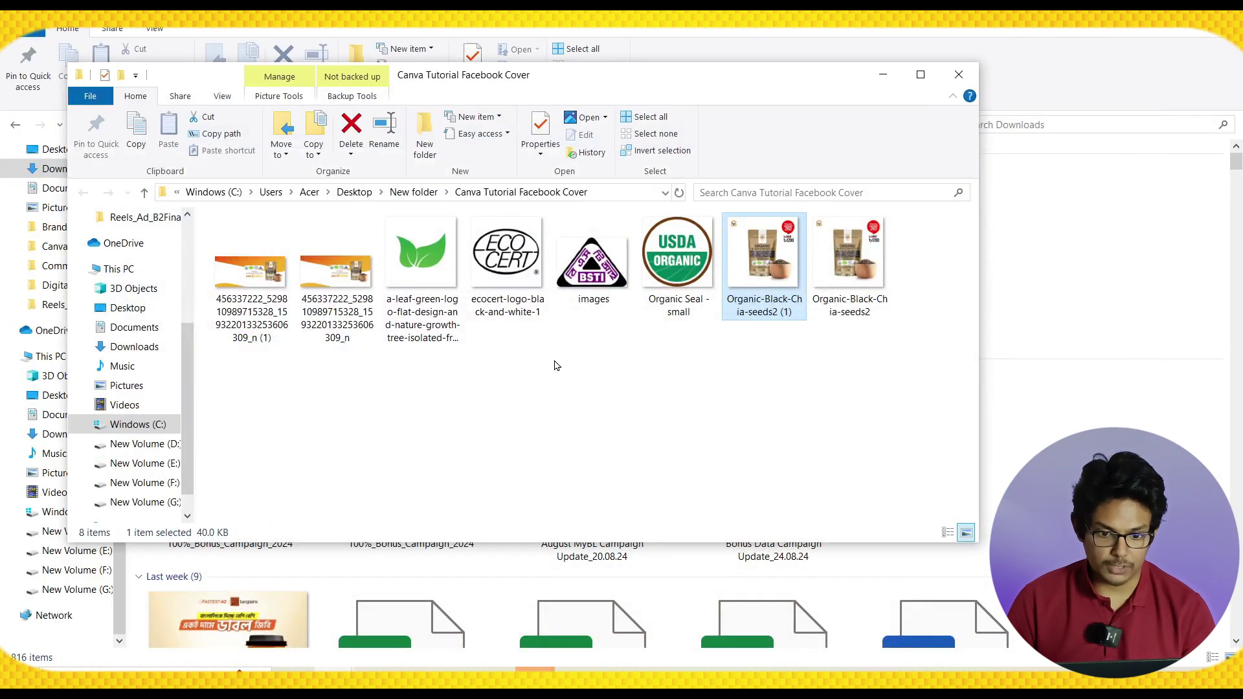
pyautogui.click(518, 284)
pyautogui.click(609, 276)
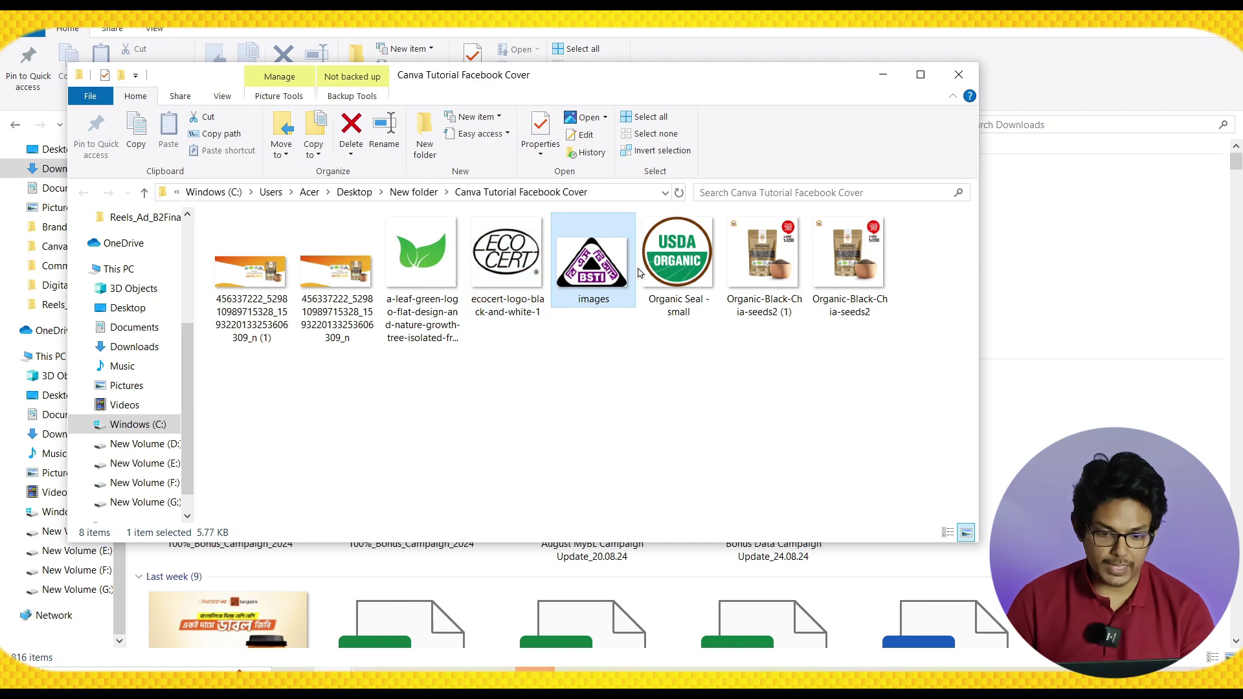
pyautogui.keyDown('ctrl'); pyautogui.click(676, 265); pyautogui.keyUp('ctrl')
pyautogui.keyDown('ctrl'); pyautogui.click(507, 265); pyautogui.keyUp('ctrl')
pyautogui.keyDown('ctrl'); pyautogui.click(448, 318); pyautogui.keyUp('ctrl')
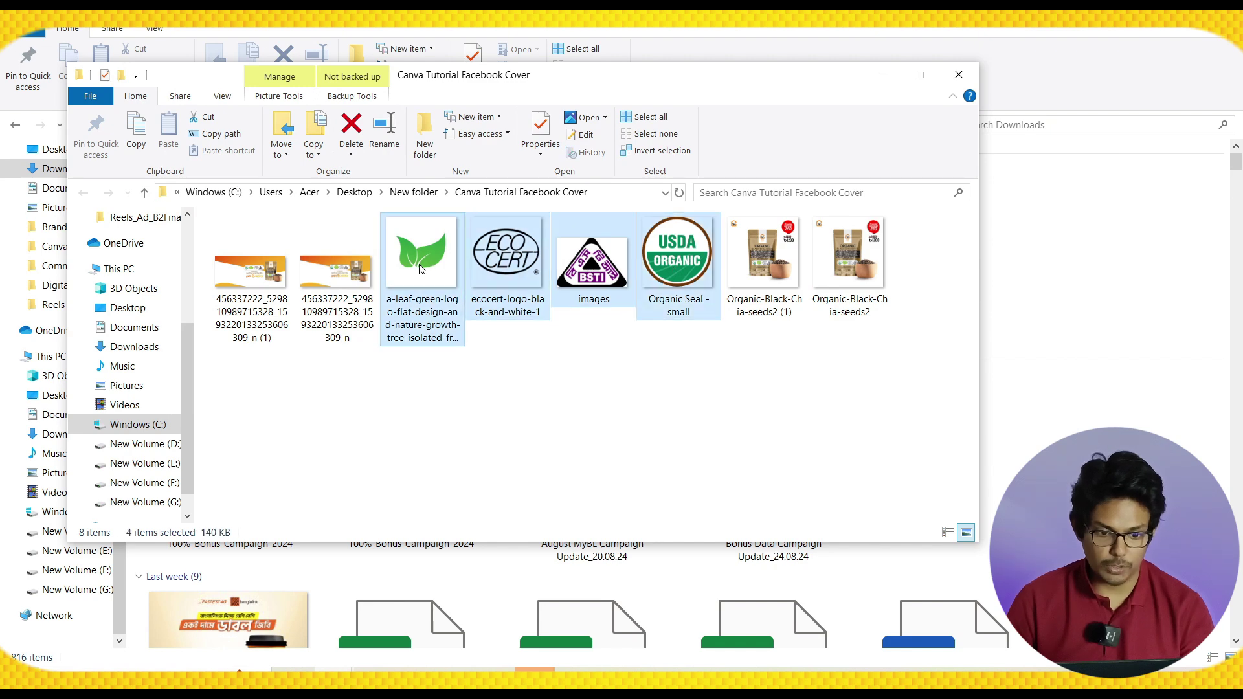
pyautogui.moveTo(420, 268); pyautogui.dragTo(717, 410)
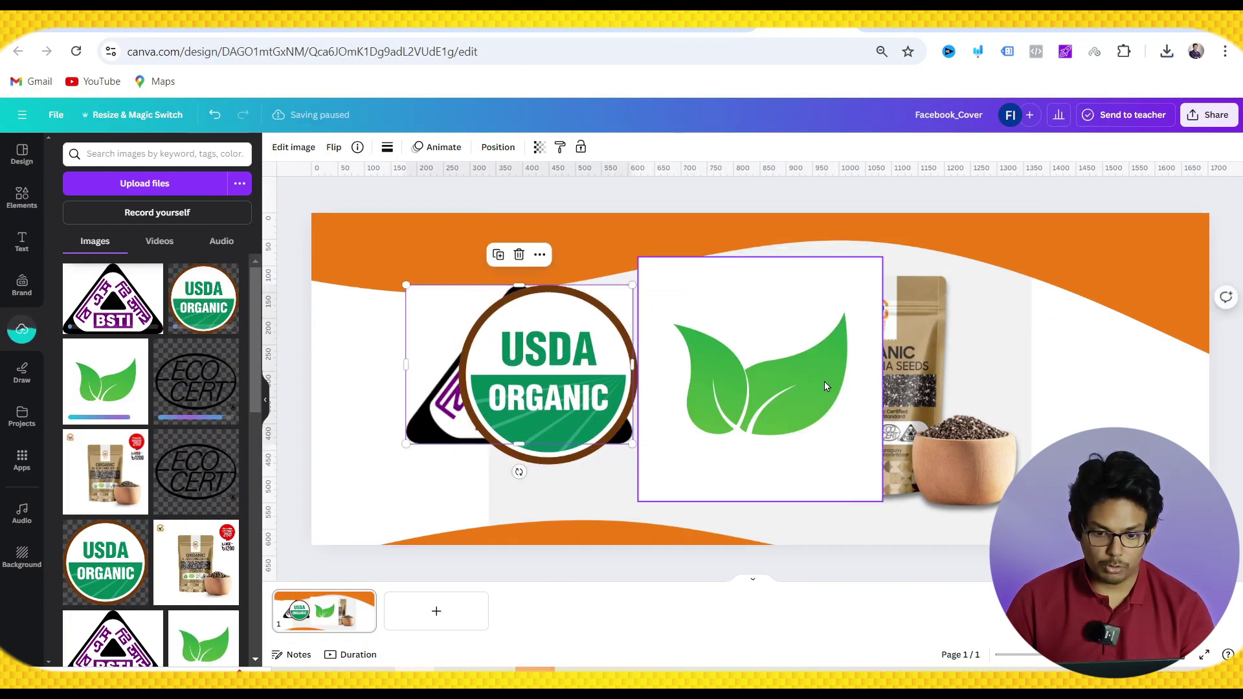
# - Shrink the leaf logo and move the USDA Organic and BSTI logos apart so they no longer overlap
pyautogui.moveTo(882, 500); pyautogui.dragTo(715, 342)
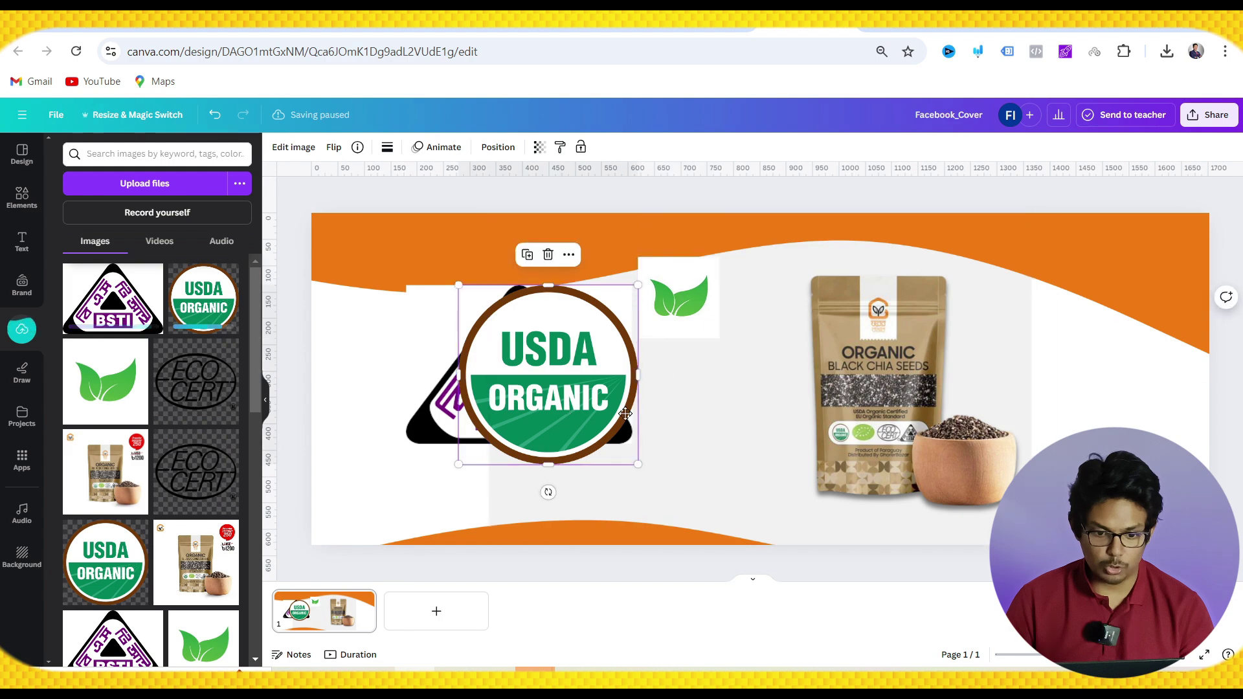
pyautogui.moveTo(550, 389); pyautogui.dragTo(555, 414)
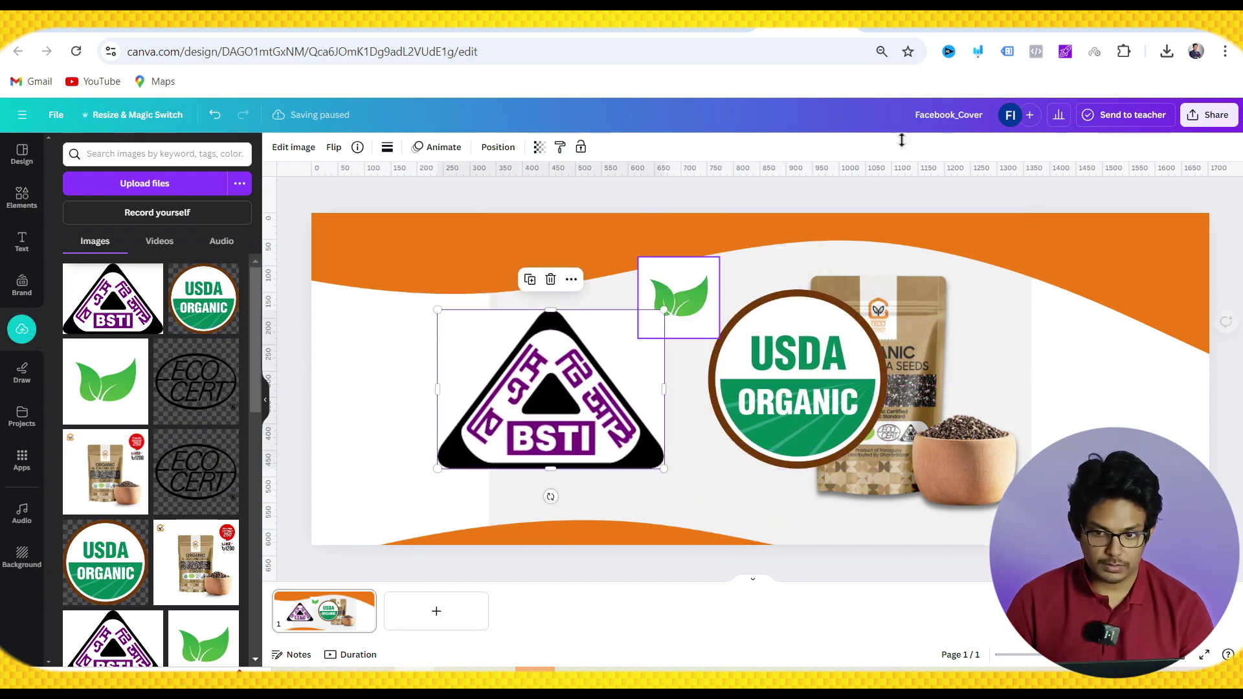
# - Bring the ecocert-logo-black-and-white-1 file from the folder onto the cover
pyautogui.hotkey('alt', 'Tab')
pyautogui.moveTo(507, 252); pyautogui.dragTo(665, 424)
pyautogui.click(655, 428)
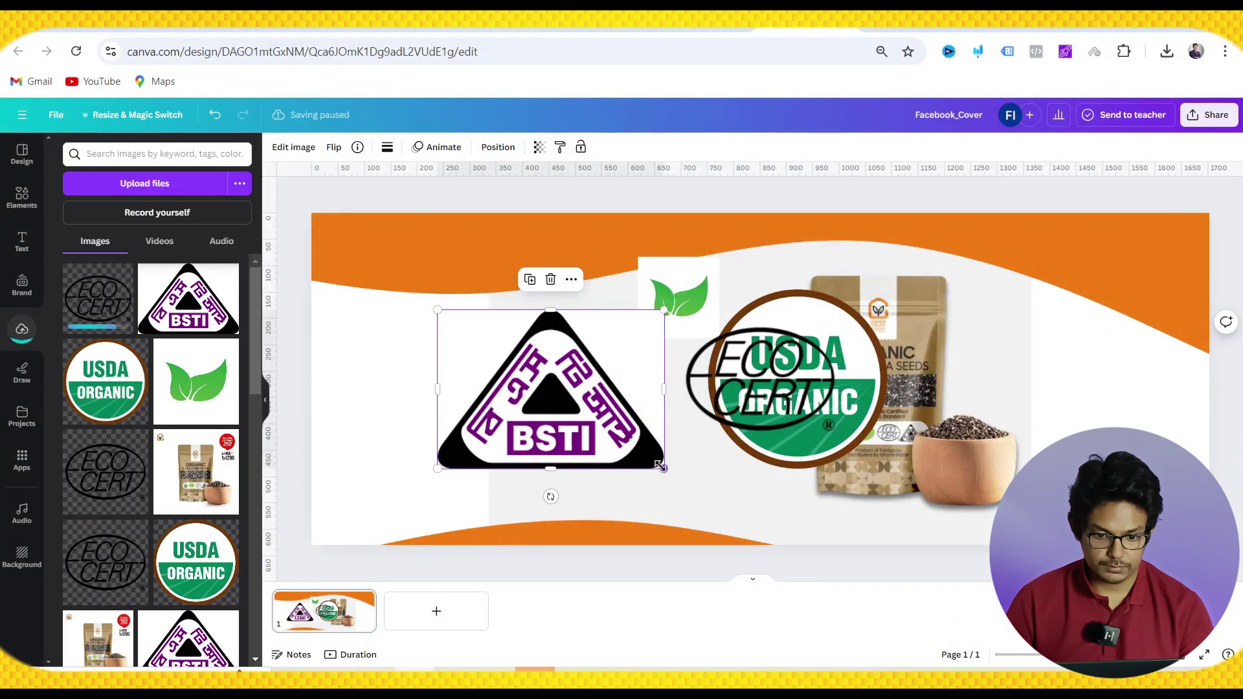
# - Shrink the certification logos to a similar small size and arrange them in a row: USDA Organic, BSTI, Eco Cert, leaf
pyautogui.moveTo(665, 469); pyautogui.dragTo(522, 370)
pyautogui.click(770, 393)
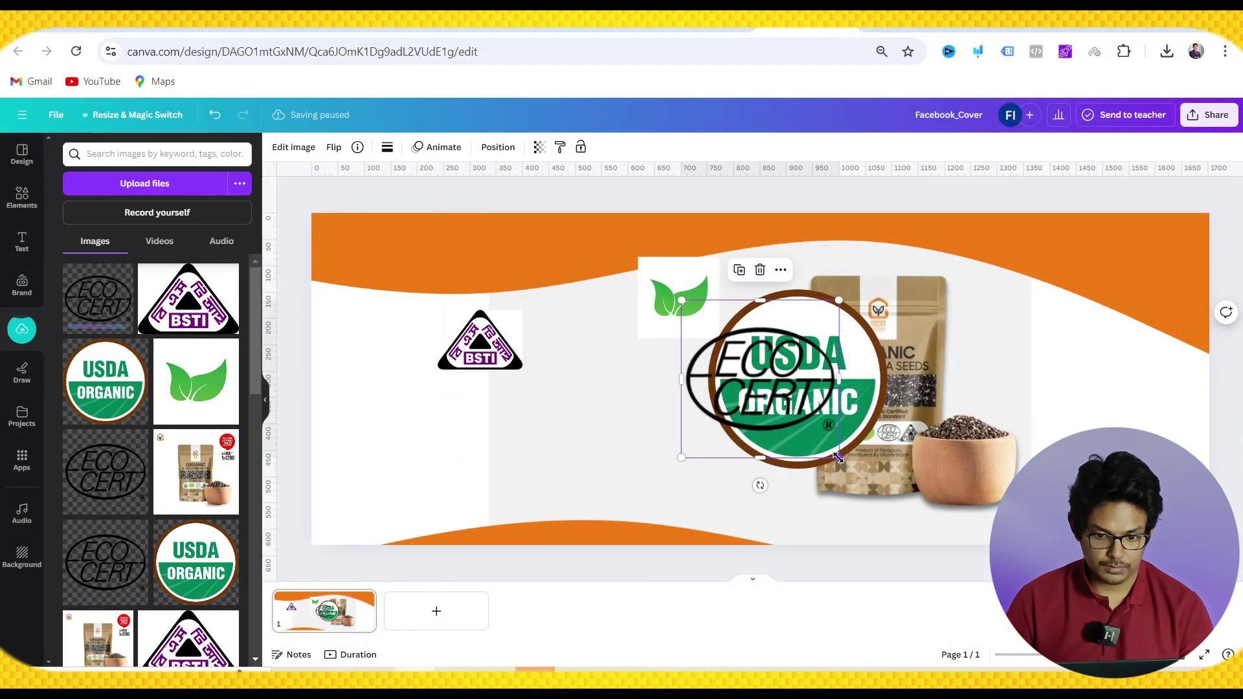
pyautogui.moveTo(838, 457); pyautogui.dragTo(497, 358)
pyautogui.click(511, 360)
pyautogui.click(709, 330)
pyautogui.moveTo(721, 338); pyautogui.dragTo(648, 351)
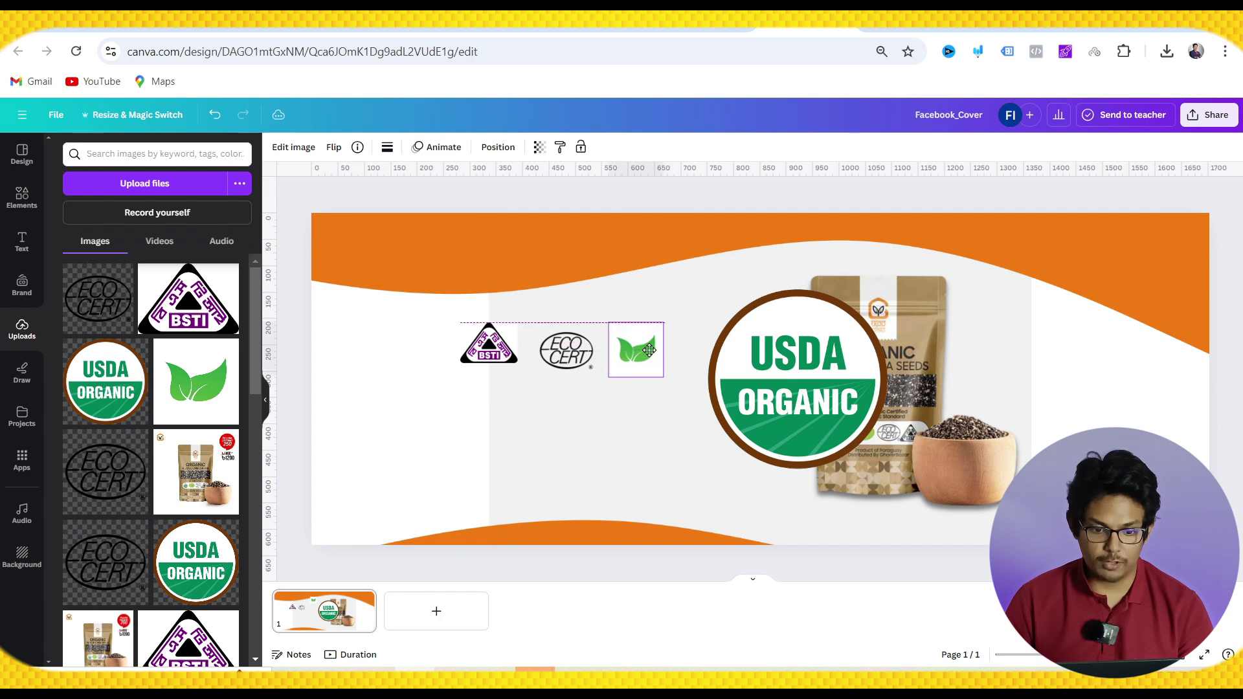
pyautogui.click(868, 447)
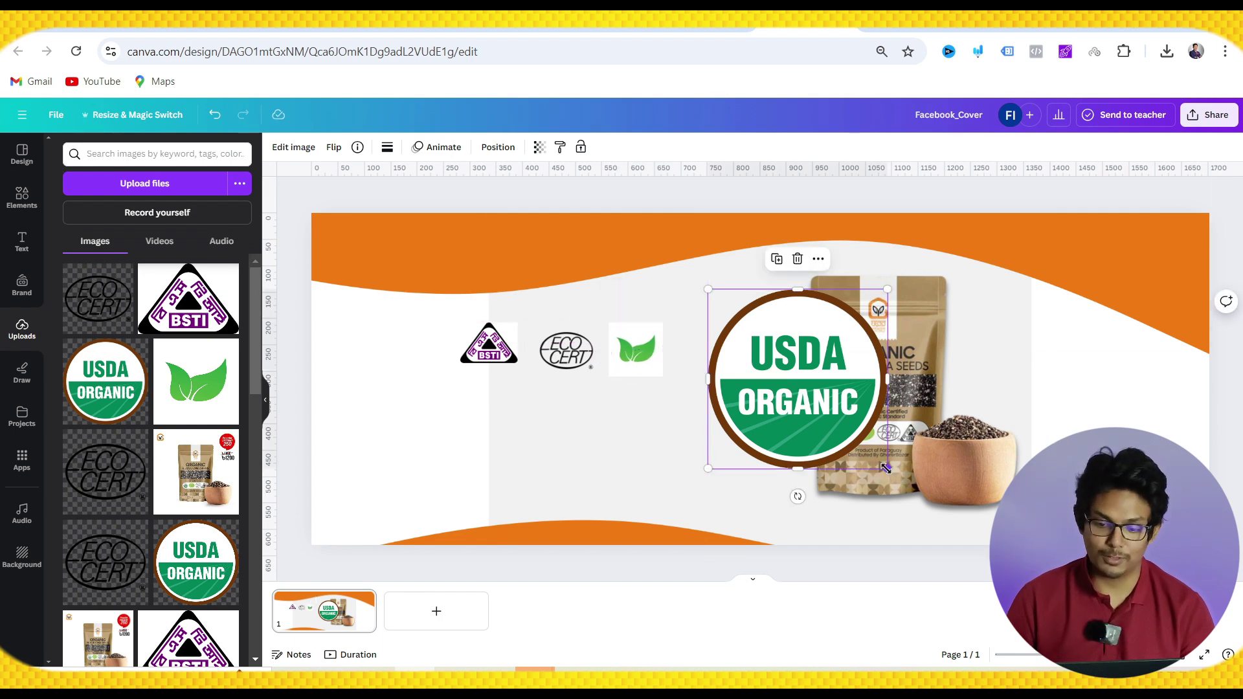
pyautogui.moveTo(886, 467); pyautogui.dragTo(435, 344)
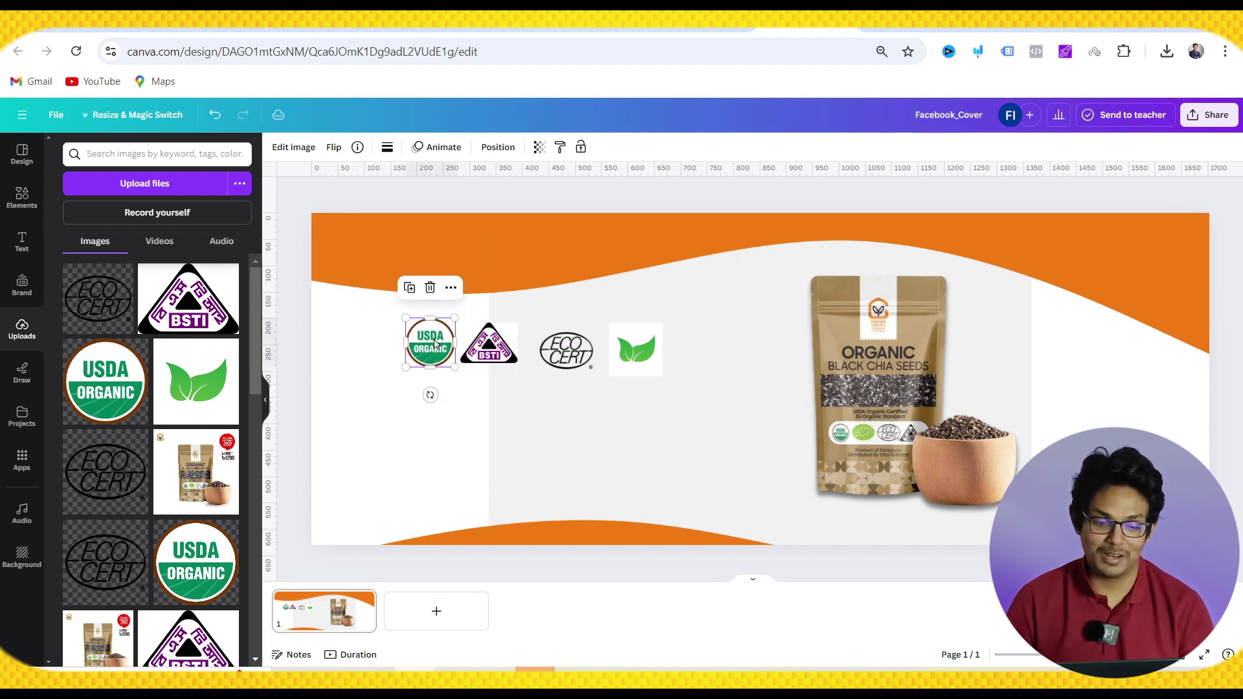
# - Move all four certification logos together into the safe zone, just left of the product pouch
pyautogui.keyDown('shift'); pyautogui.click(493, 352); pyautogui.keyUp('shift')
pyautogui.keyDown('shift'); pyautogui.click(566, 350); pyautogui.keyUp('shift')
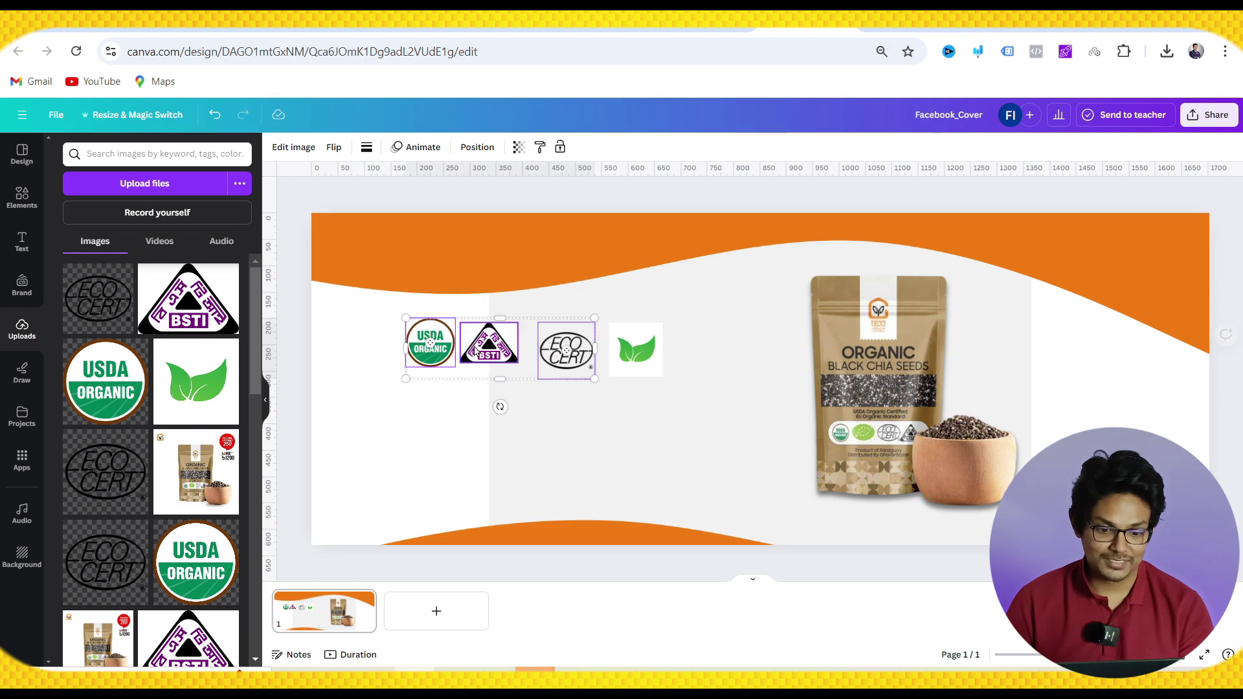
pyautogui.keyDown('shift'); pyautogui.click(650, 360); pyautogui.keyUp('shift')
pyautogui.moveTo(651, 360); pyautogui.dragTo(770, 371)
pyautogui.click(705, 436)
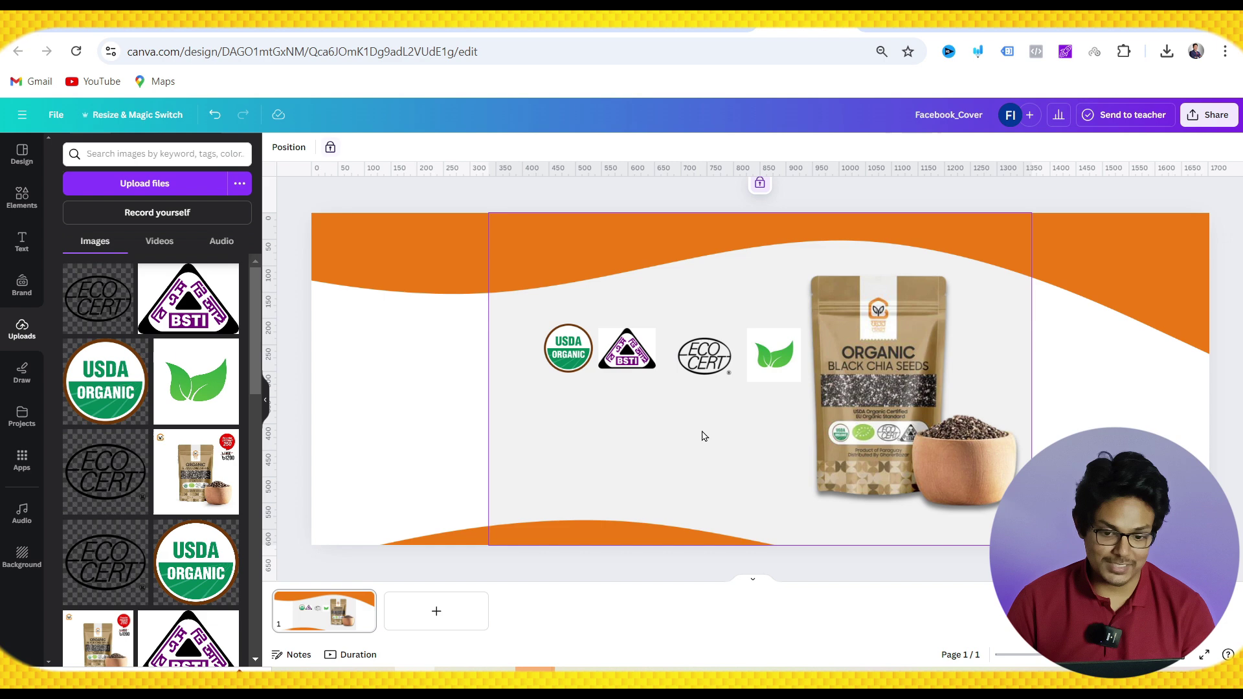
# - Align the four certification logos with each other along their vertical middle
pyautogui.click(752, 379)
pyautogui.click(568, 350)
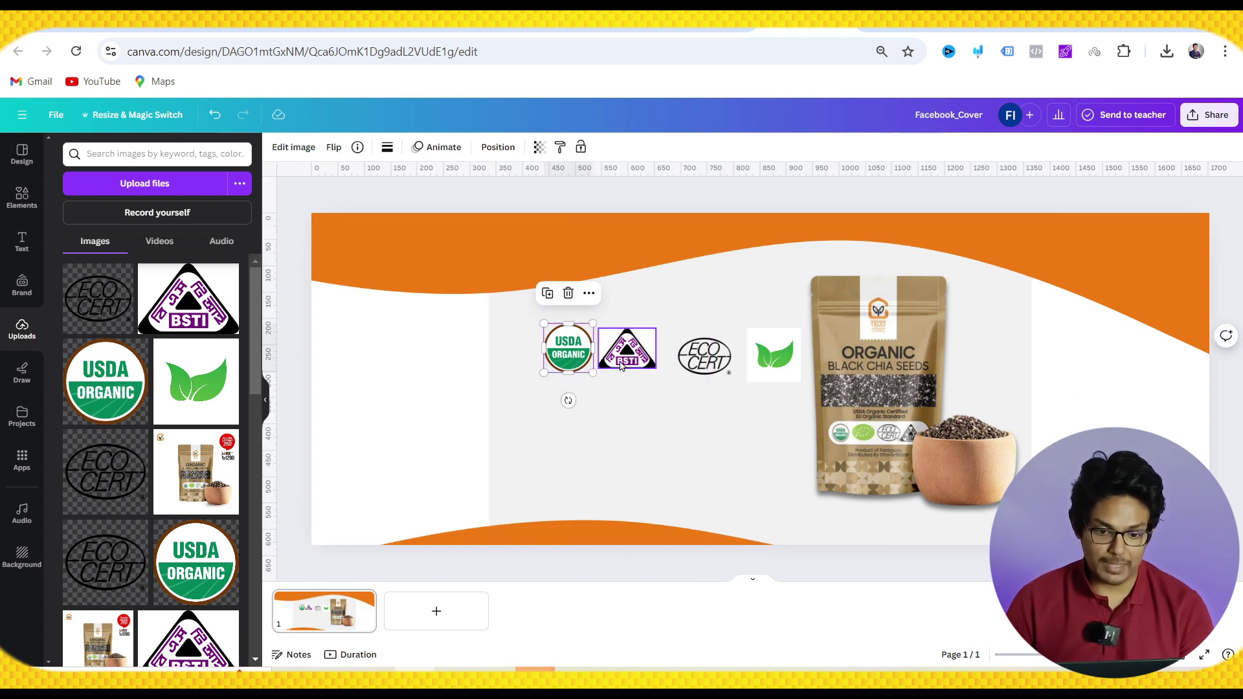
pyautogui.keyDown('shift'); pyautogui.click(627, 353); pyautogui.keyUp('shift')
pyautogui.keyDown('shift'); pyautogui.click(704, 356); pyautogui.keyUp('shift')
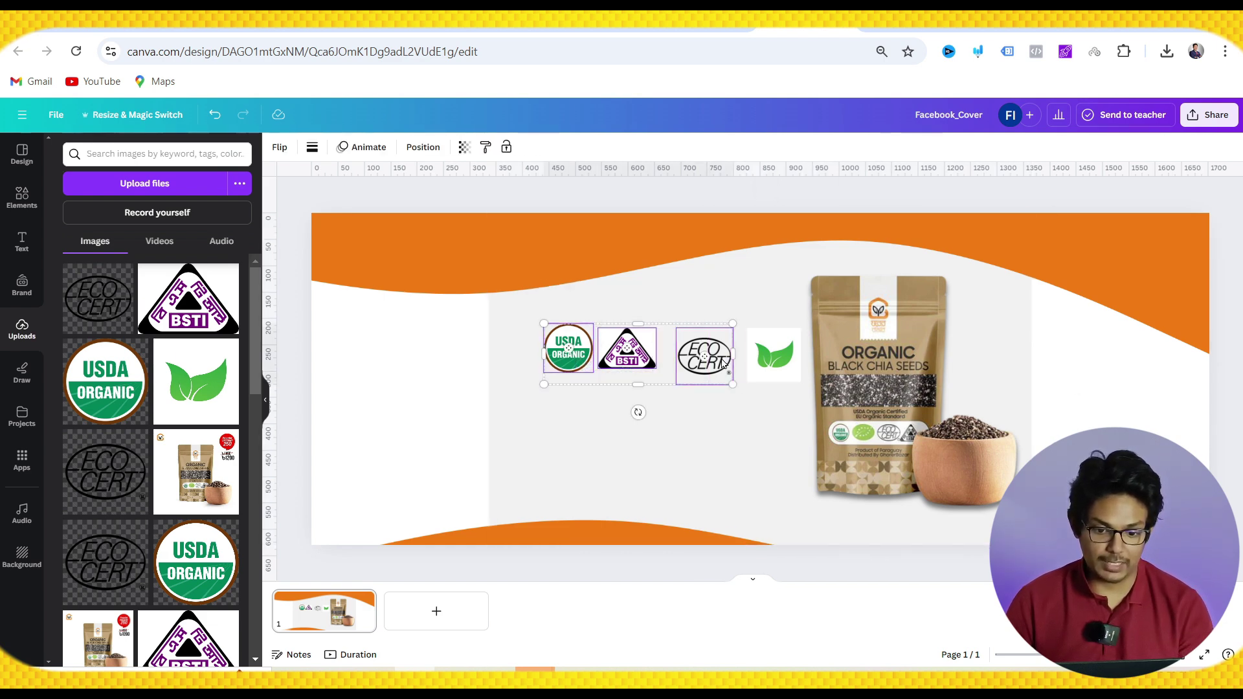
pyautogui.keyDown('shift'); pyautogui.click(773, 355); pyautogui.keyUp('shift')
pyautogui.click(424, 148)
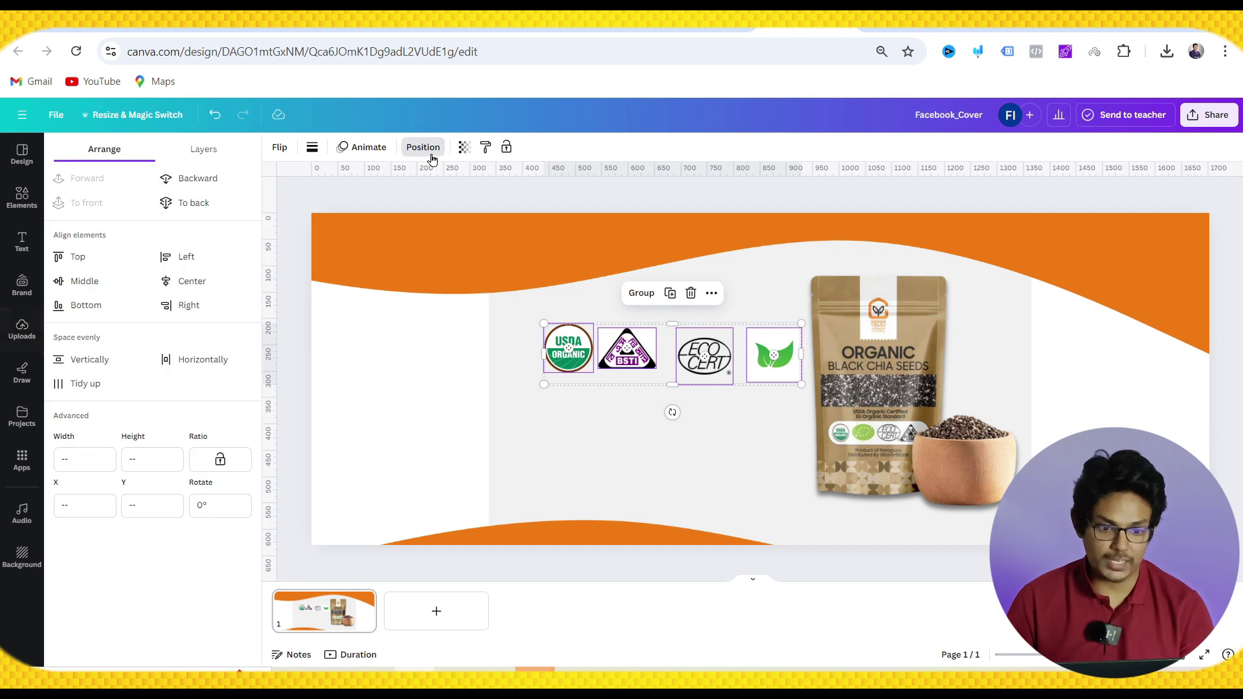
pyautogui.click(93, 280)
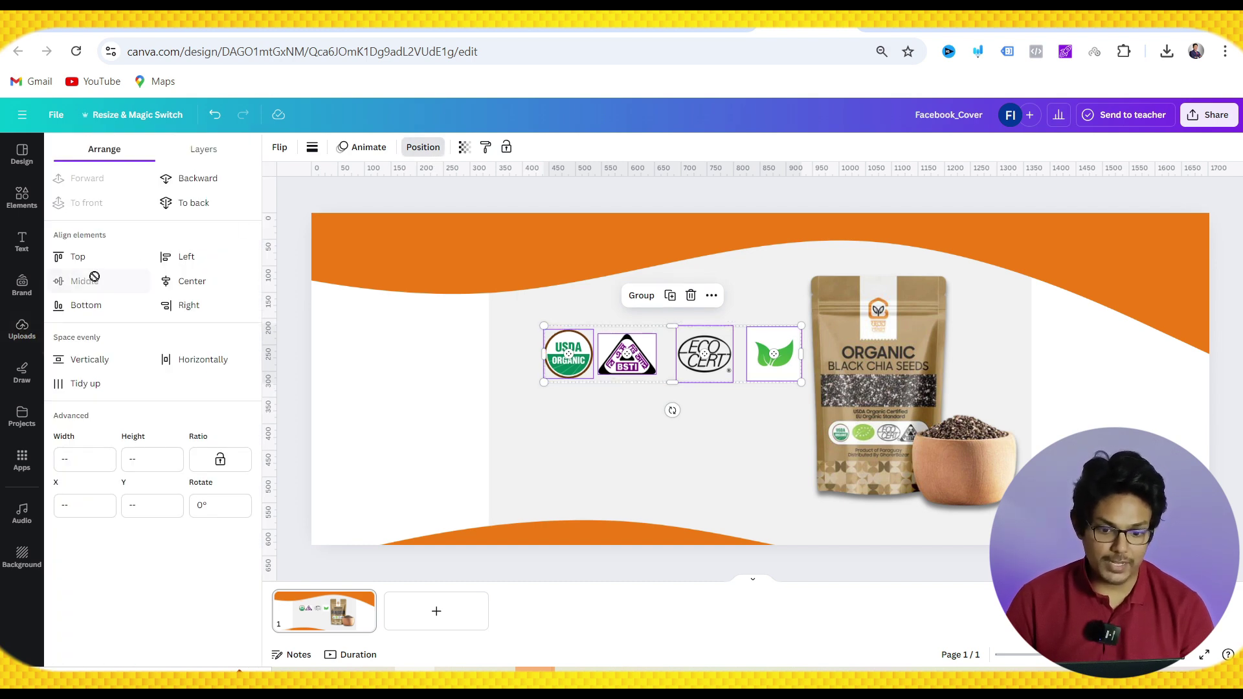
# - Space the four certification logos evenly in the horizontal direction and scale them down slightly together
pyautogui.click(645, 422)
pyautogui.click(567, 362)
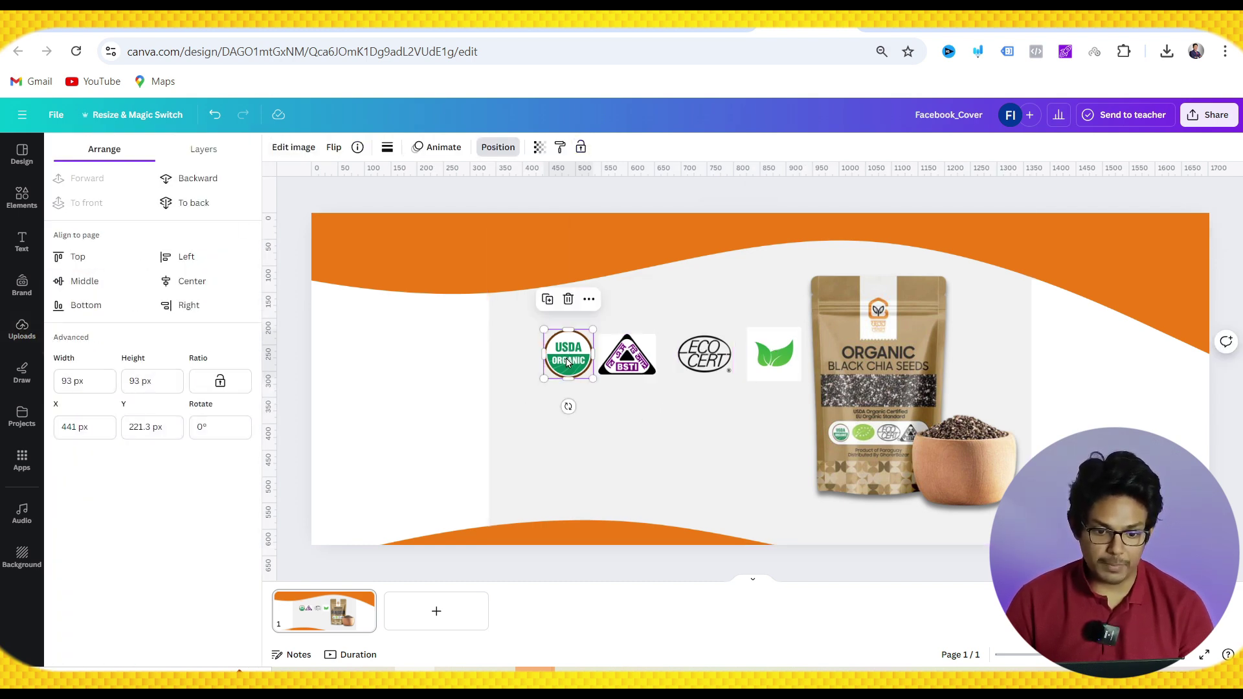
pyautogui.keyDown('shift'); pyautogui.click(623, 363); pyautogui.keyUp('shift')
pyautogui.keyDown('shift'); pyautogui.click(704, 356); pyautogui.keyUp('shift')
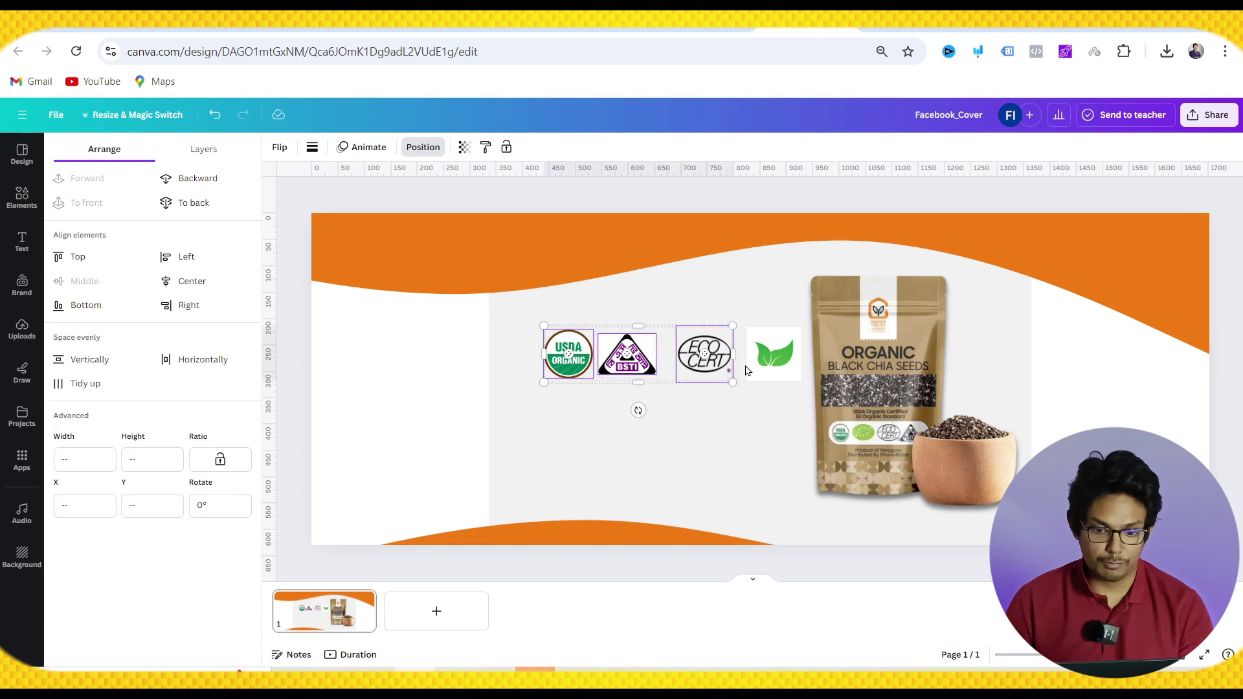
pyautogui.keyDown('shift'); pyautogui.click(753, 367); pyautogui.keyUp('shift')
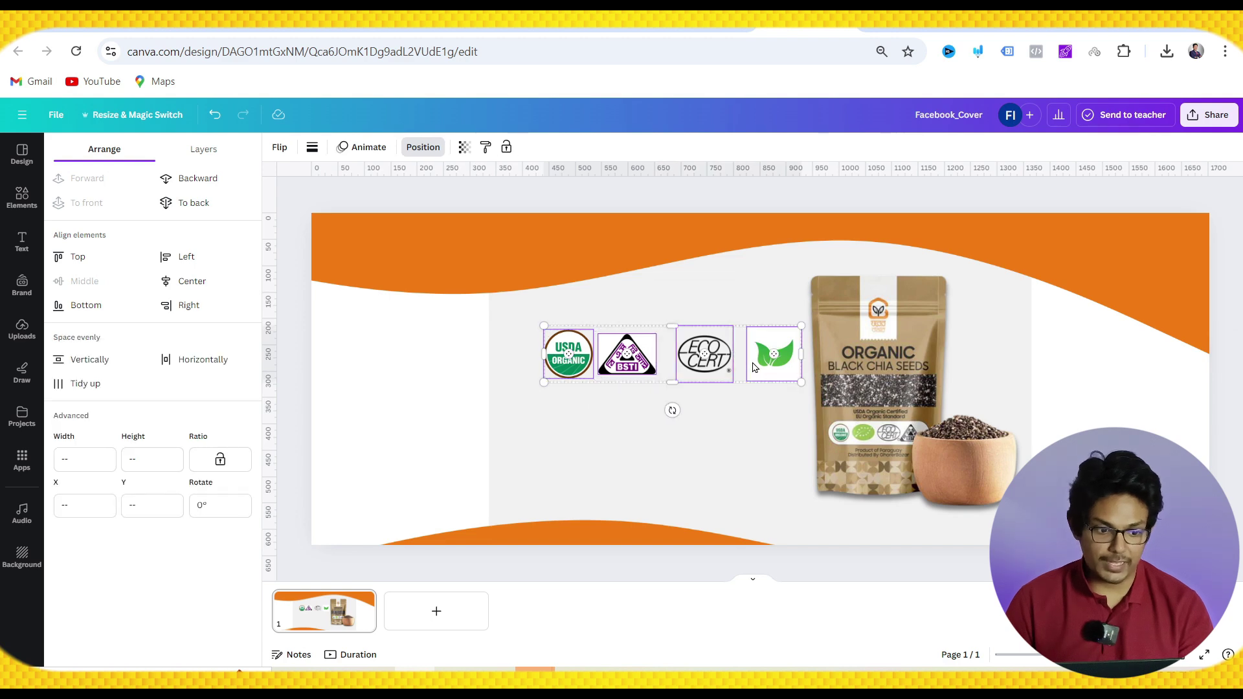
pyautogui.click(189, 362)
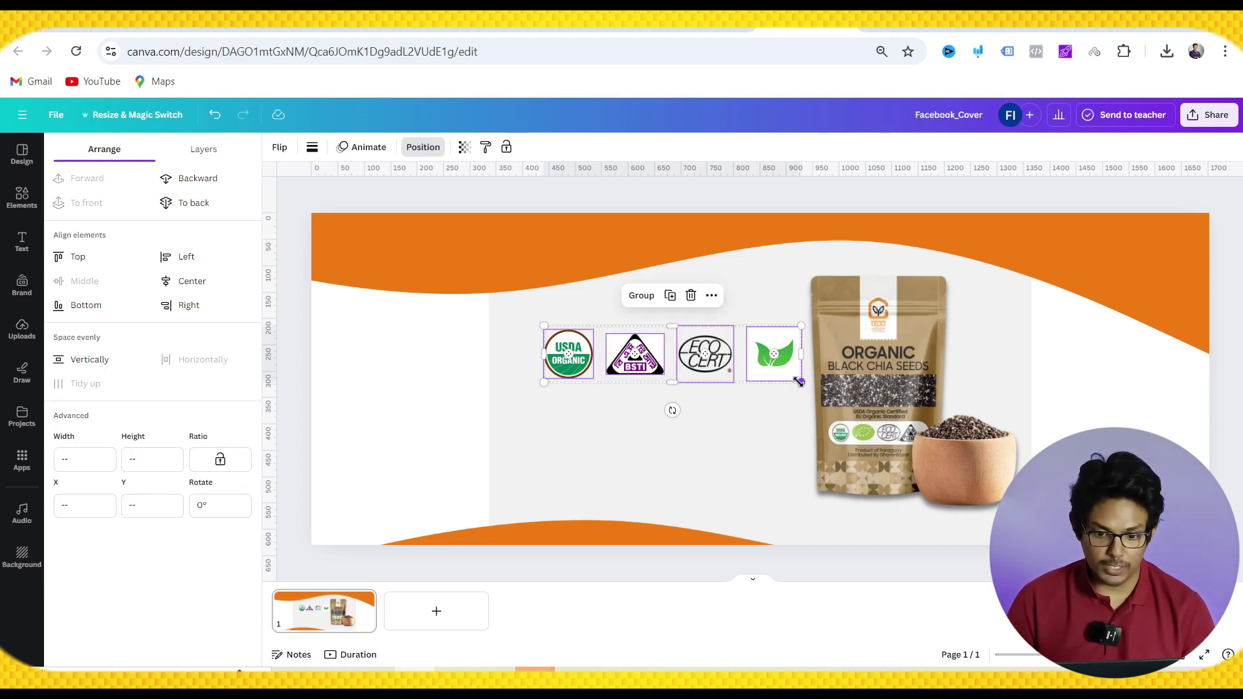
pyautogui.moveTo(798, 382); pyautogui.dragTo(766, 375)
pyautogui.click(755, 421)
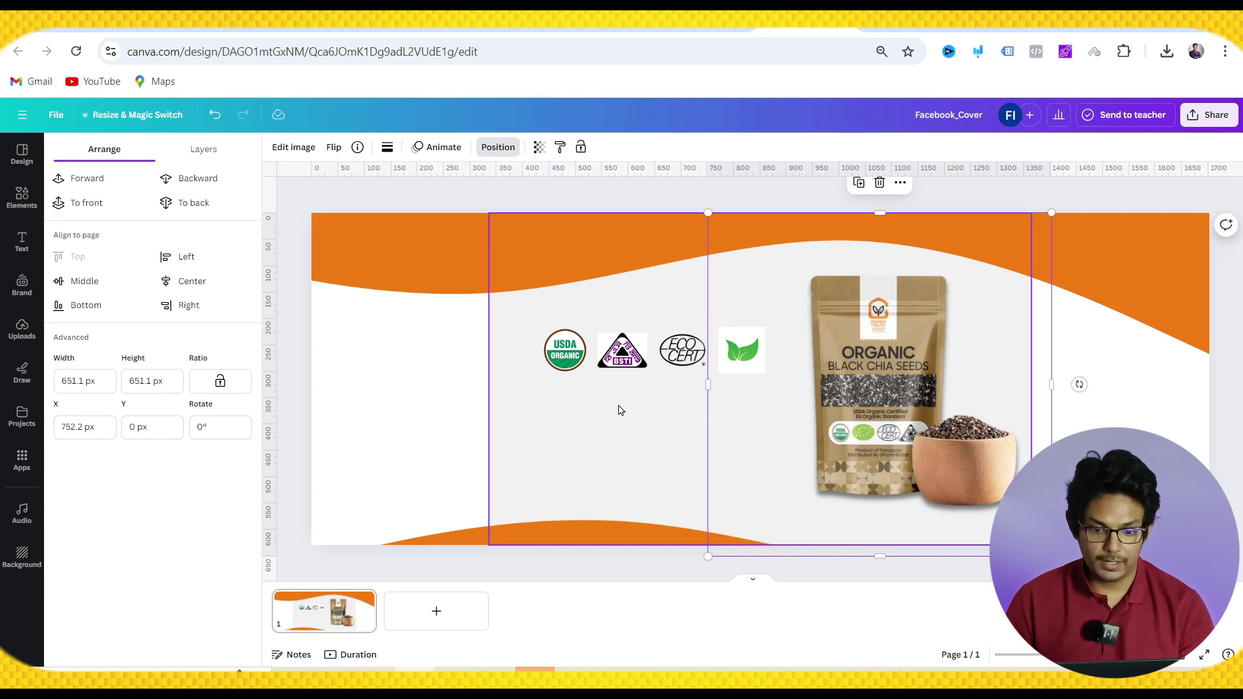
# - Move the Eco Cert, BSTI and USDA Organic logos closer to the leaf and shrink the leaf logo slightly
pyautogui.scroll(5, 619, 410)
pyautogui.click(852, 309)
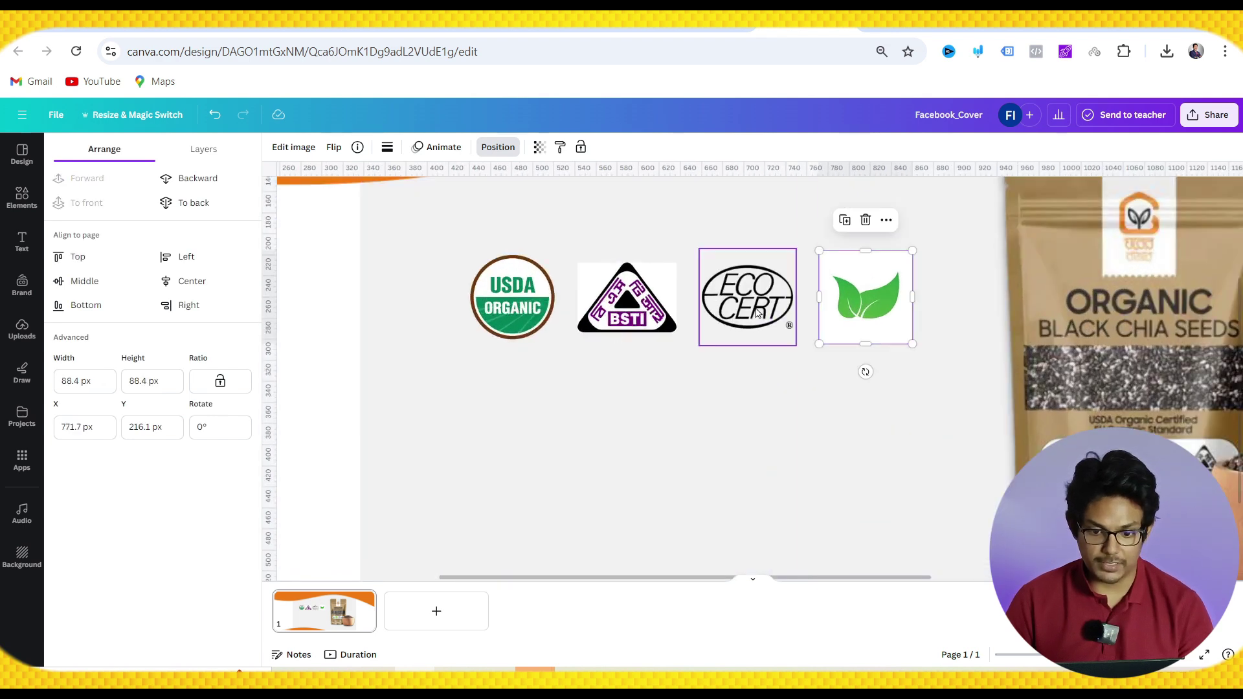
pyautogui.moveTo(757, 313); pyautogui.dragTo(774, 313)
pyautogui.moveTo(624, 307); pyautogui.dragTo(657, 307)
pyautogui.moveTo(506, 307); pyautogui.dragTo(555, 307)
pyautogui.click(552, 410)
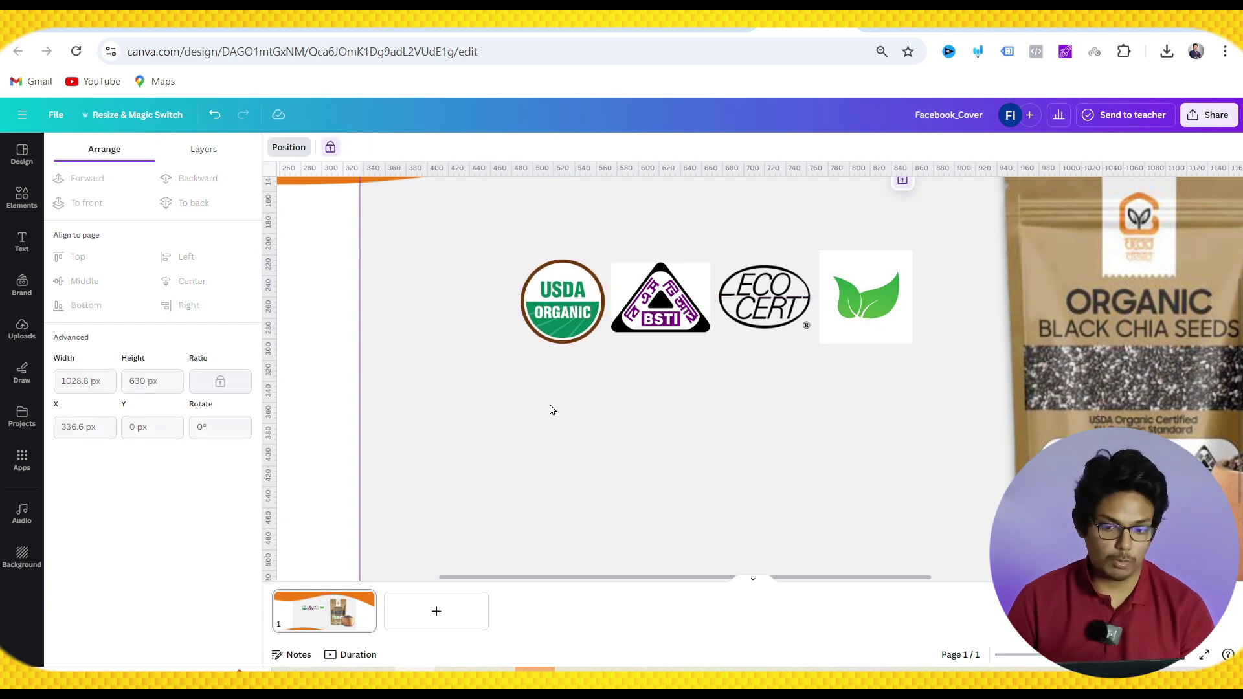
pyautogui.click(854, 318)
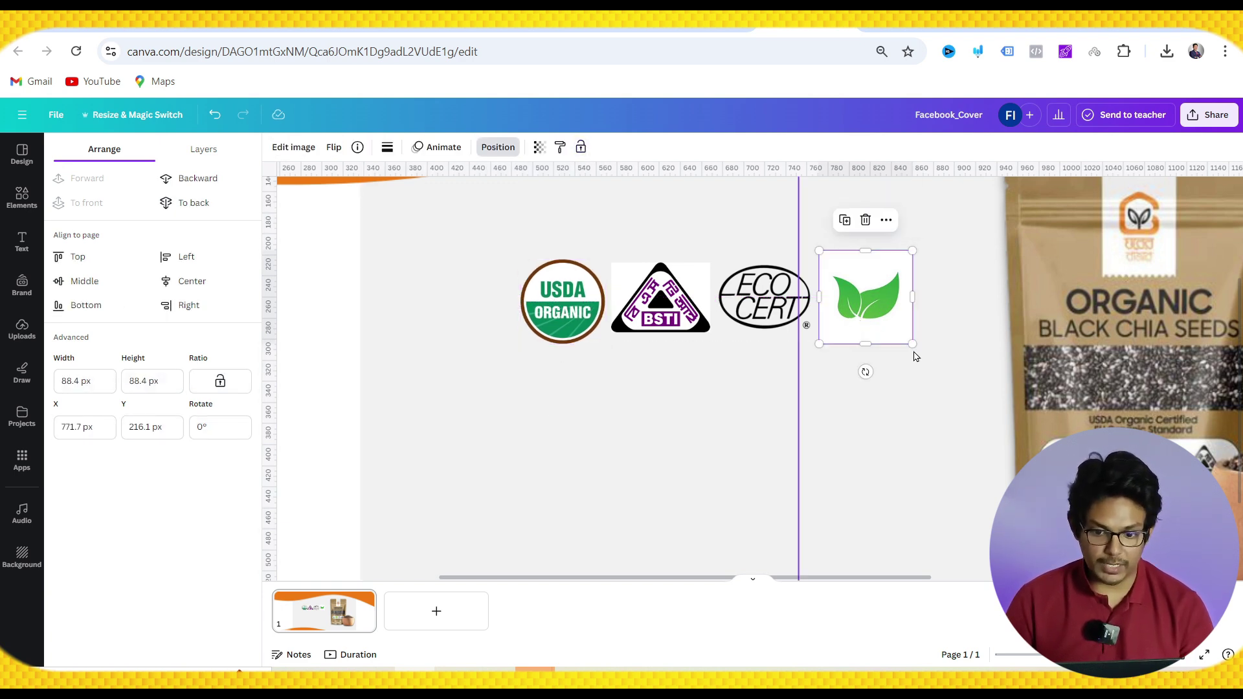
pyautogui.moveTo(913, 344); pyautogui.dragTo(862, 308)
# - Add a rounded rectangle shape and stretch it into a wide, low bar over the lower half of the certification logos
pyautogui.click(14, 214)
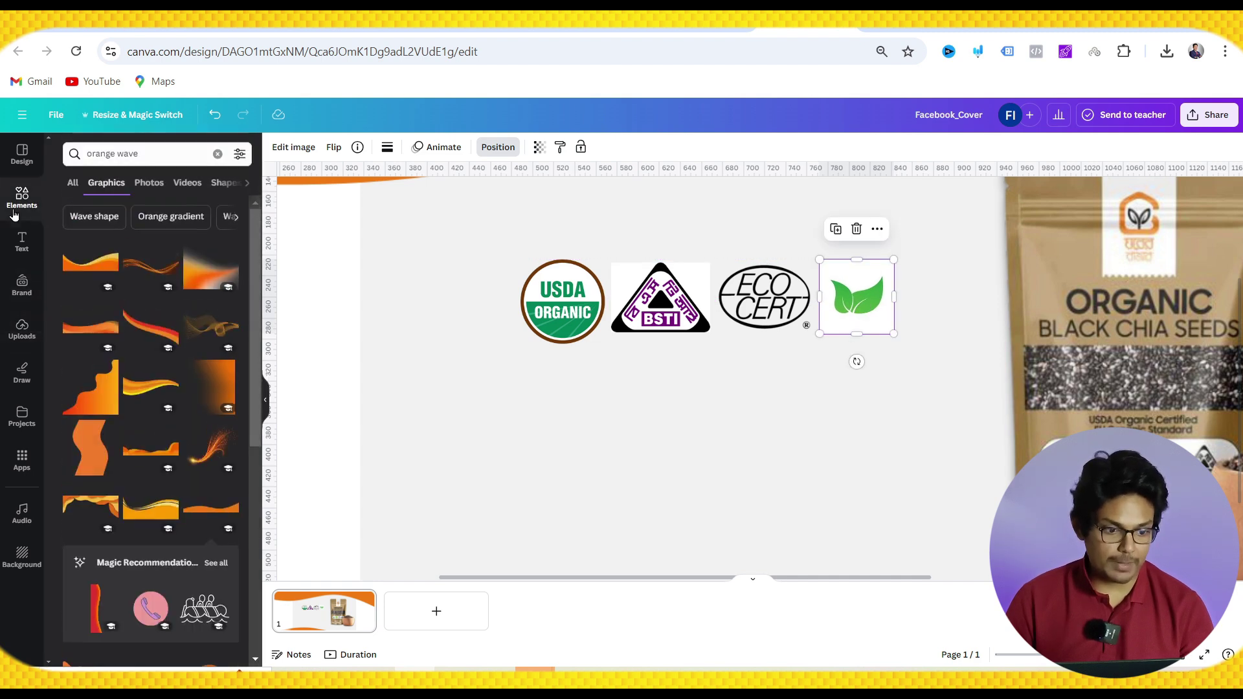
pyautogui.click(74, 185)
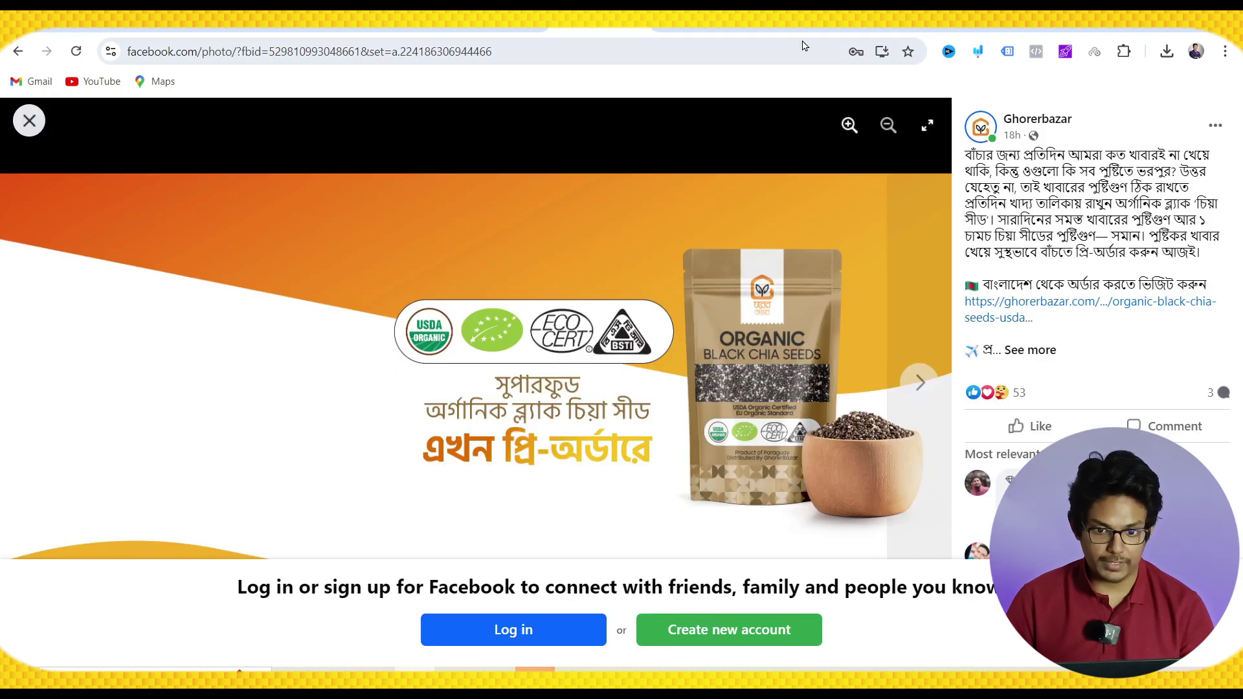
pyautogui.click(699, 30)
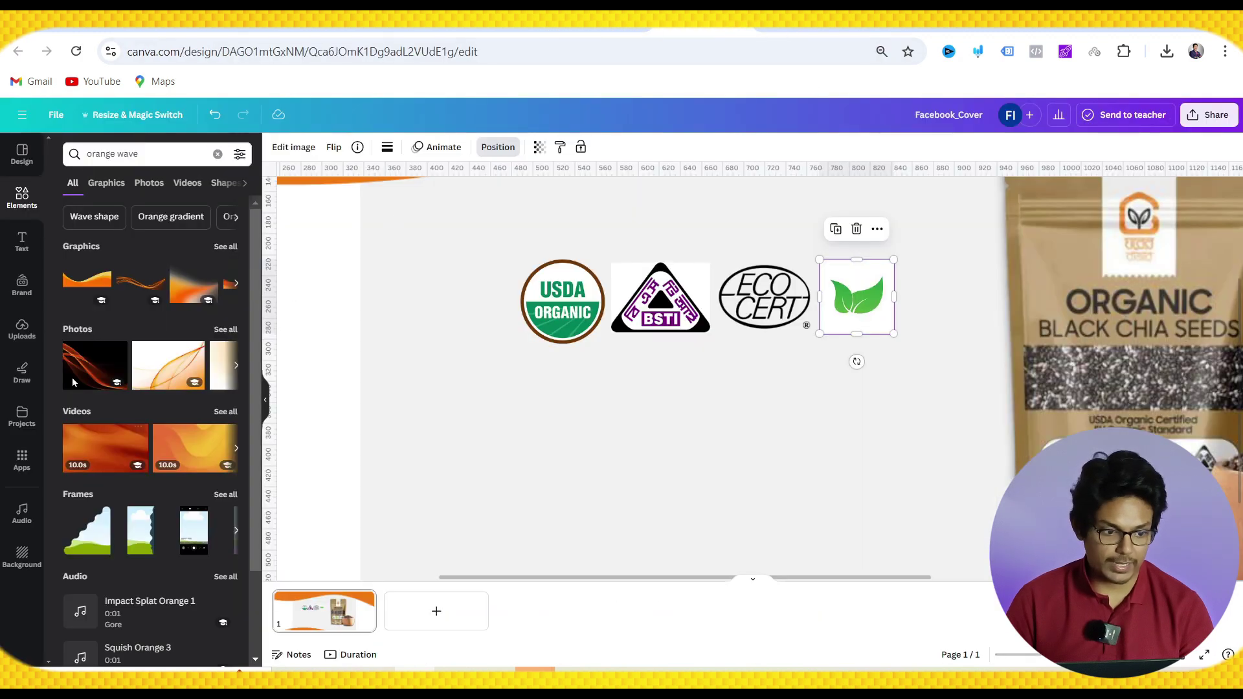
pyautogui.click(29, 195)
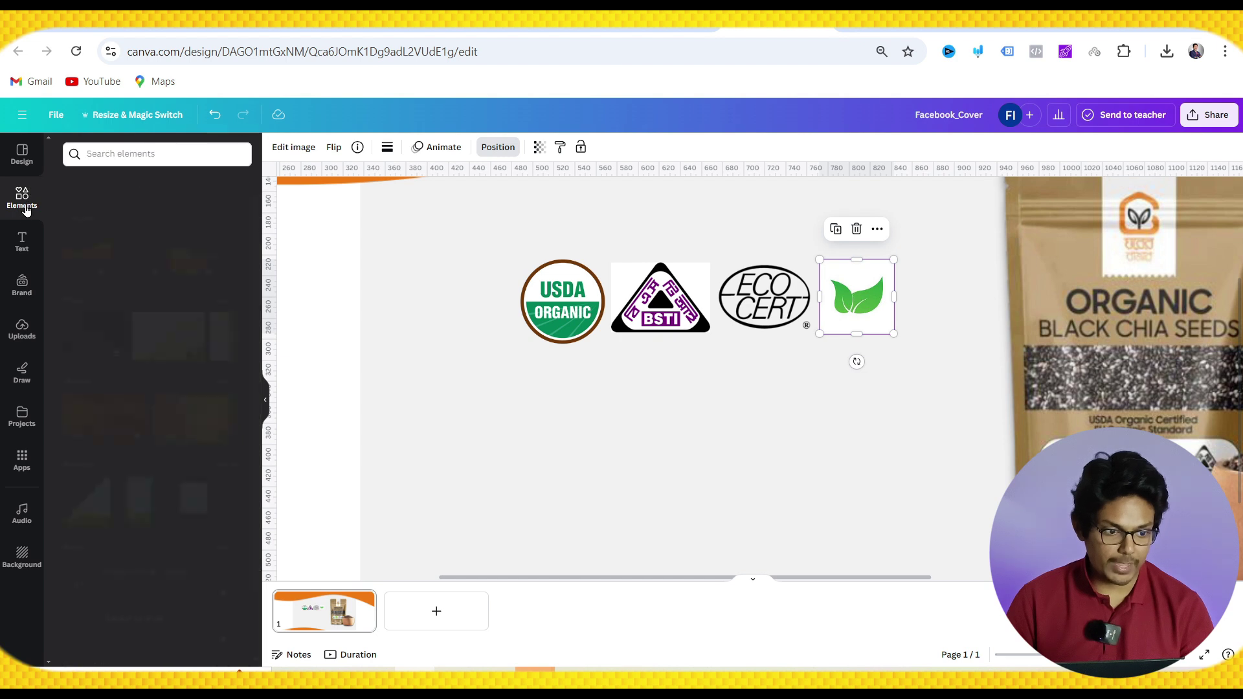
pyautogui.click(236, 256)
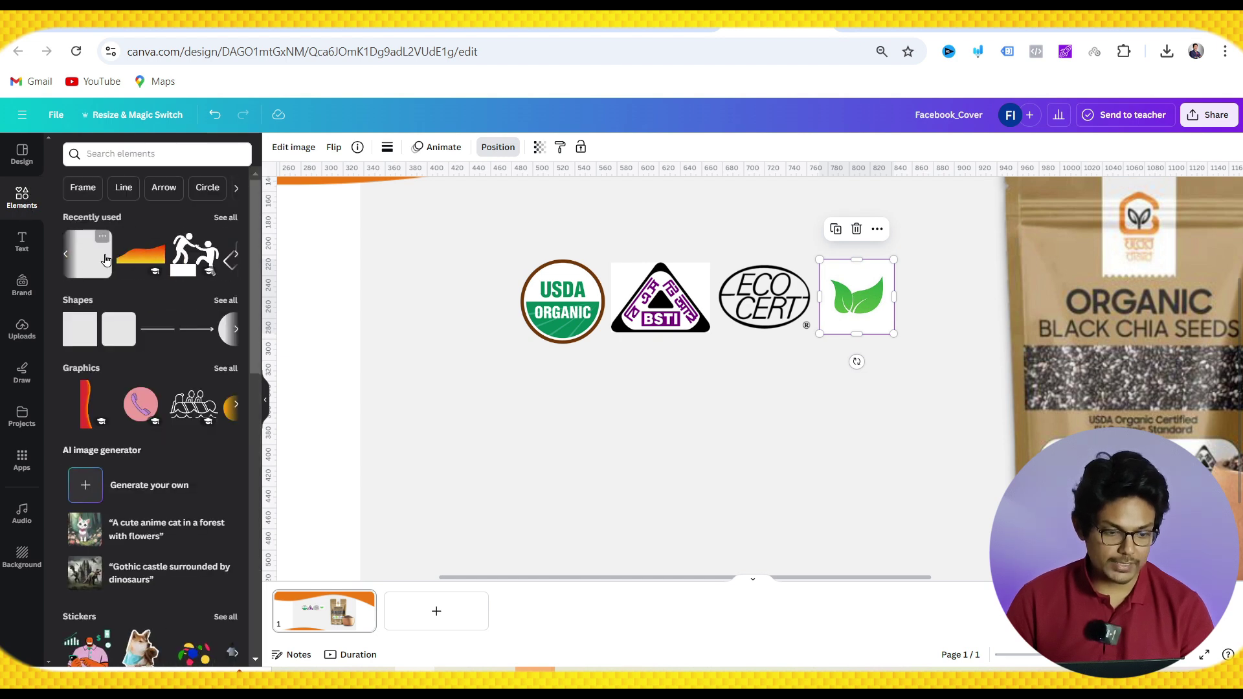
pyautogui.click(104, 262)
pyautogui.moveTo(802, 353); pyautogui.dragTo(484, 353)
pyautogui.moveTo(737, 454); pyautogui.dragTo(761, 377)
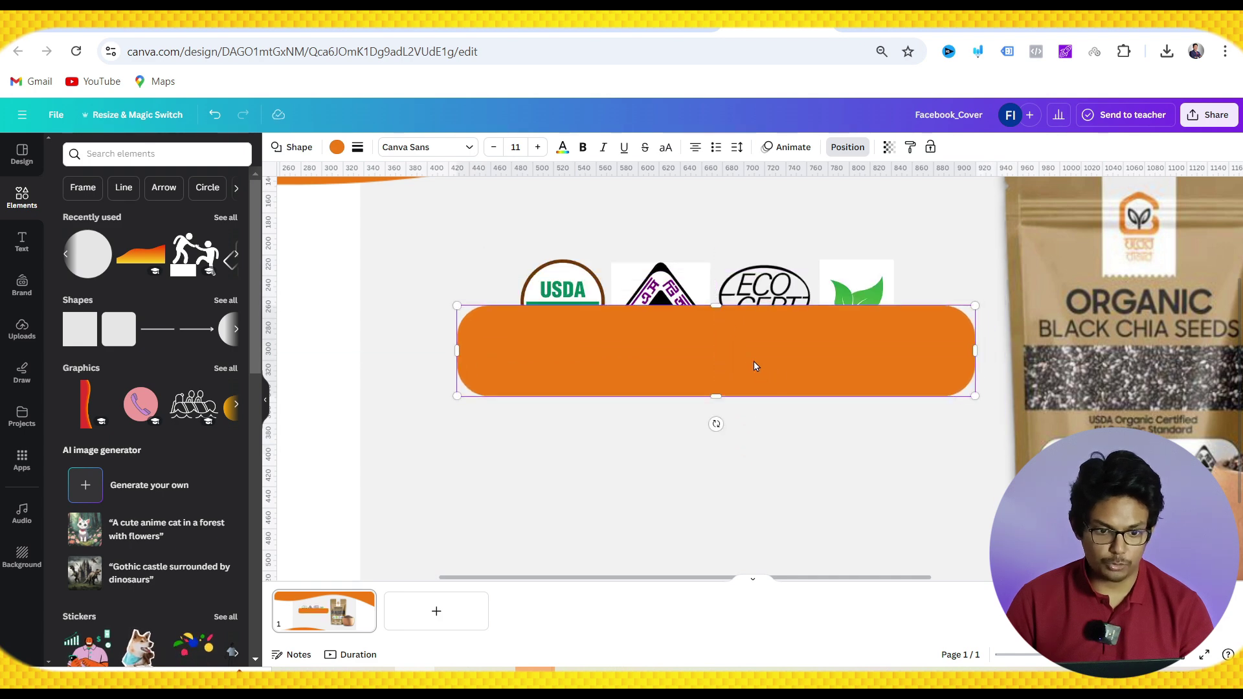
# - Fill the rounded bar with white and give it a solid border of weight 2 and corner rounding of 50
pyautogui.click(337, 147)
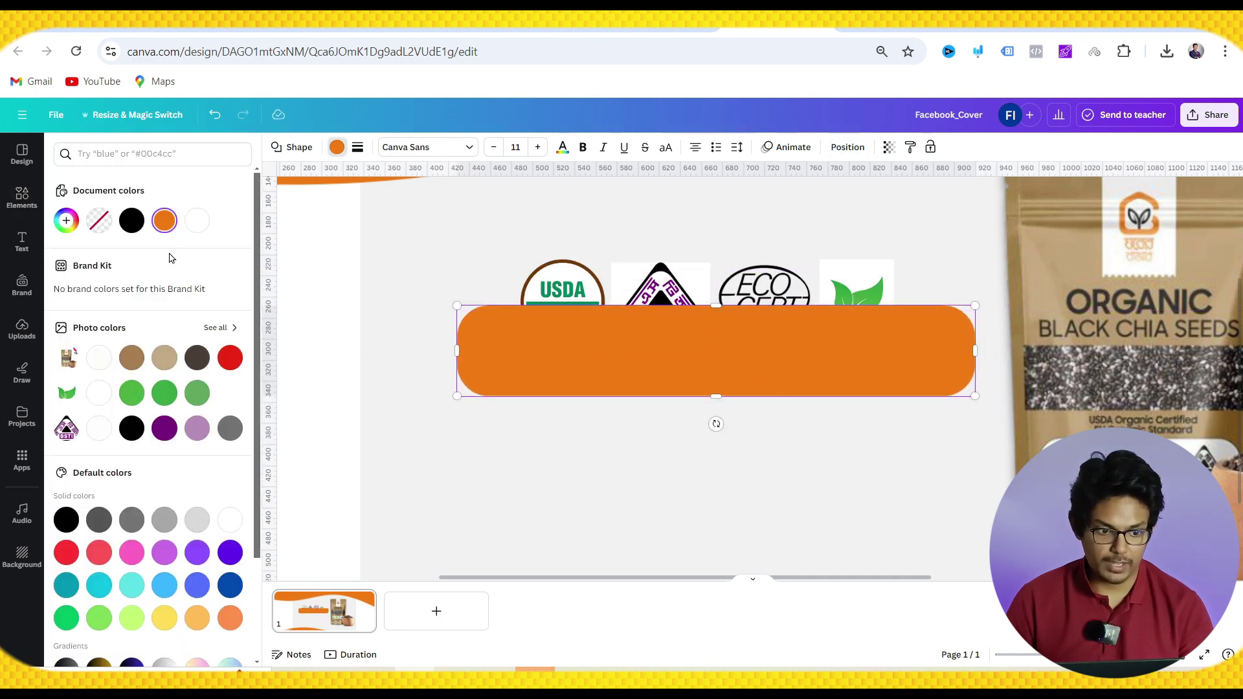
pyautogui.click(197, 220)
pyautogui.click(357, 148)
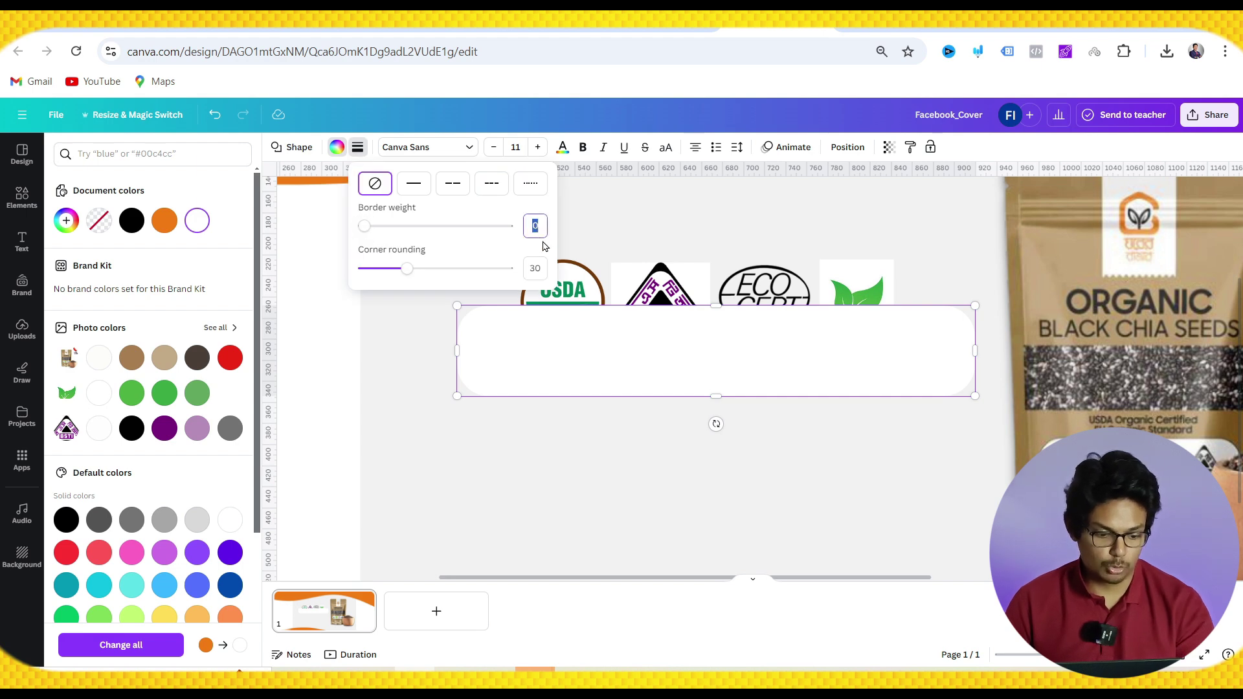
pyautogui.write('2')
pyautogui.press('Return')
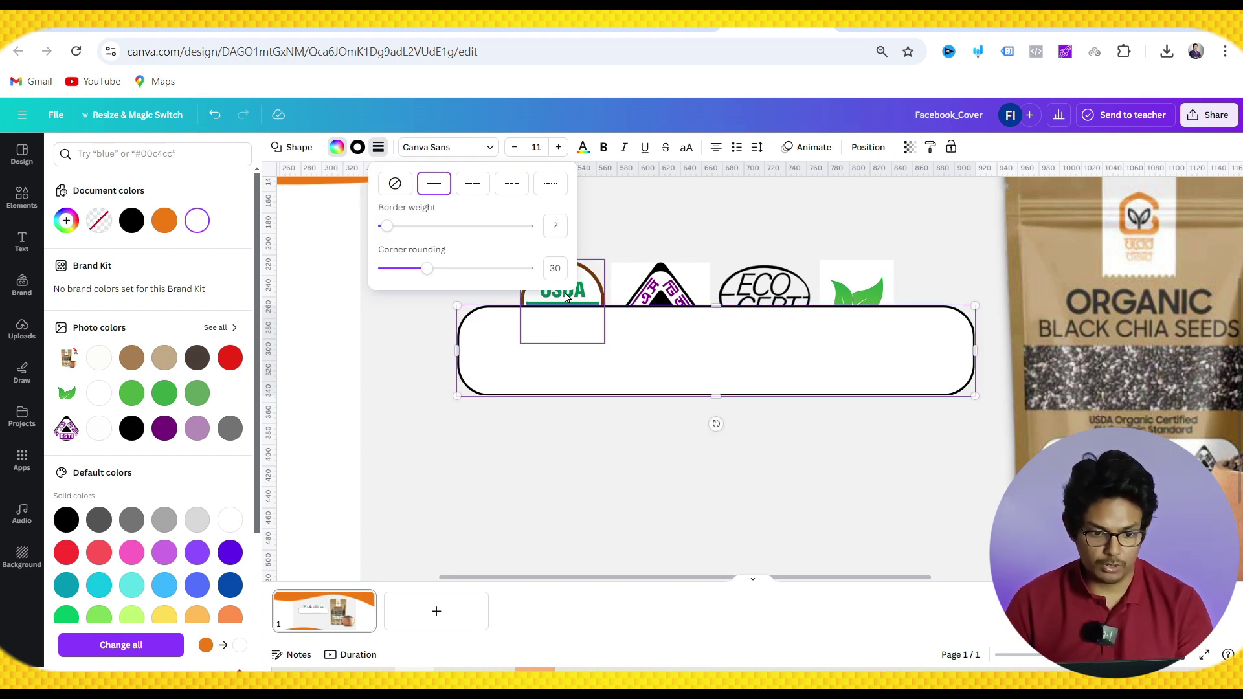
pyautogui.moveTo(428, 272); pyautogui.dragTo(456, 277)
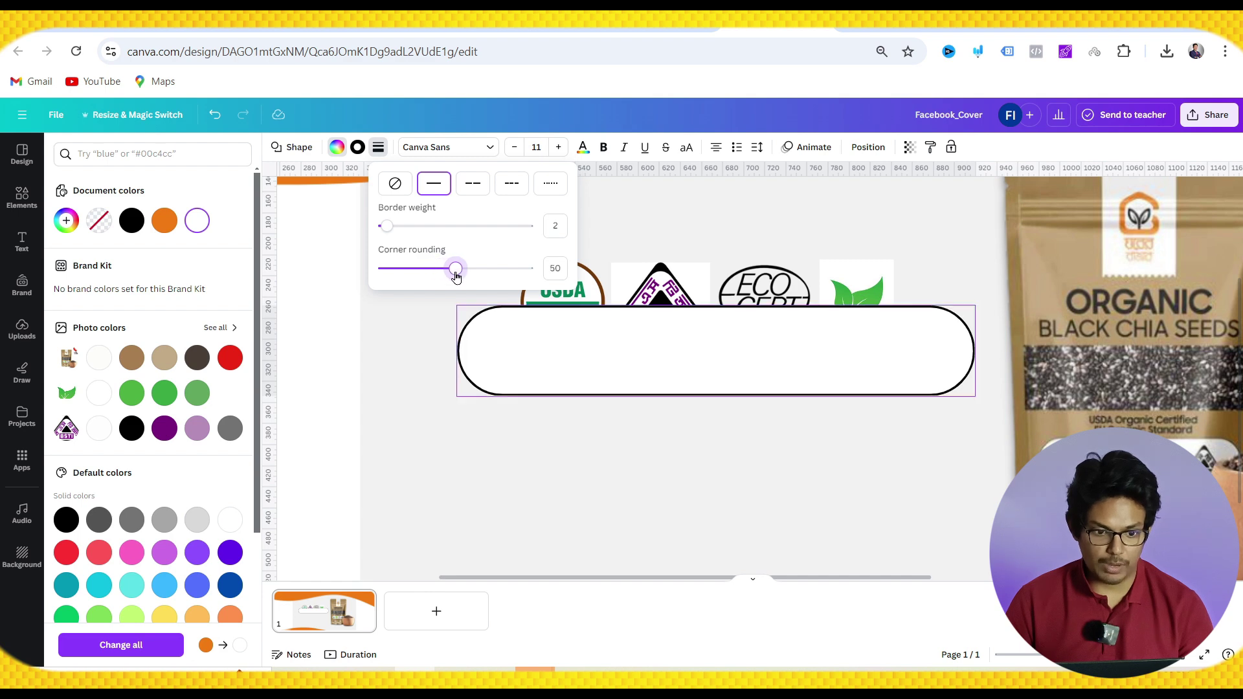
pyautogui.click(728, 383)
pyautogui.press('Escape')
# - Bring the four certification logos to the front so they lie above the white bar
pyautogui.rightClick(783, 352)
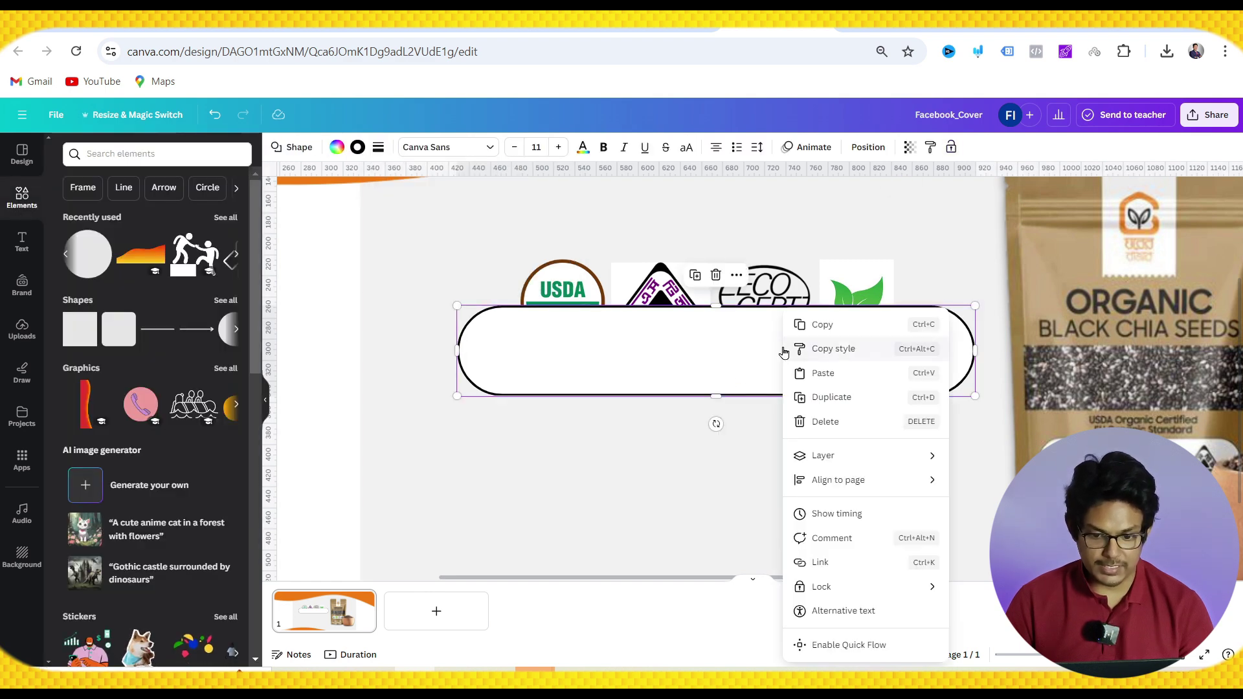
pyautogui.moveTo(873, 457)
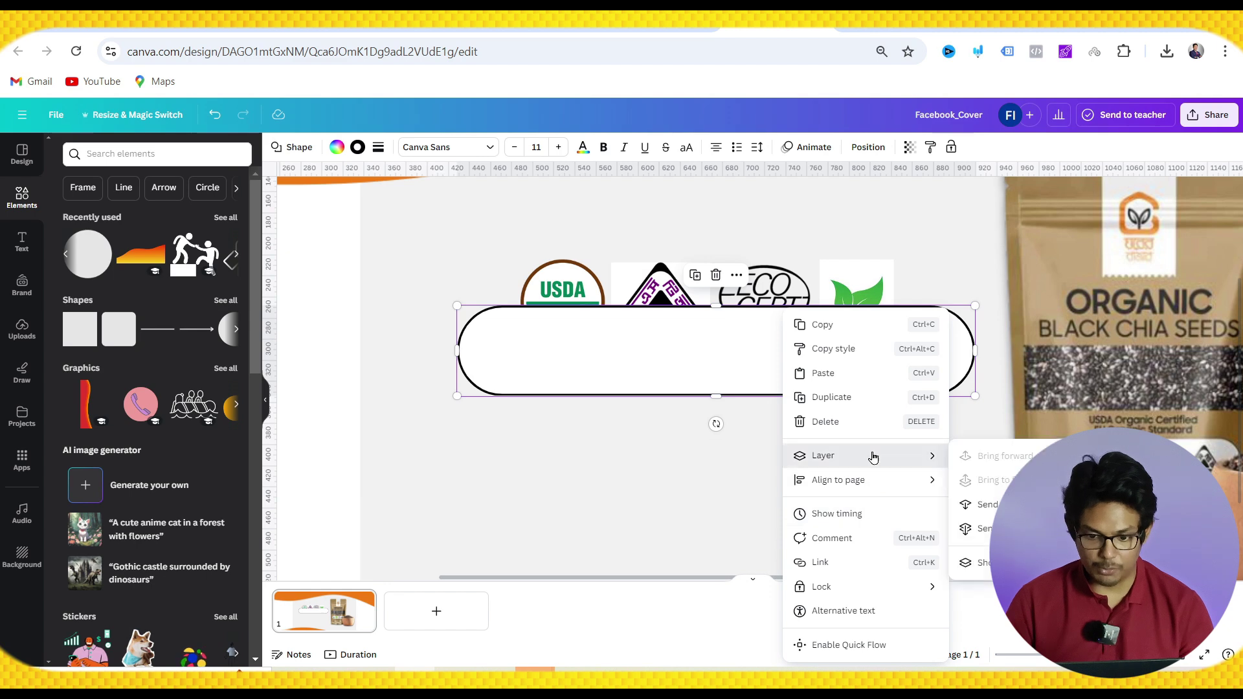
pyautogui.click(987, 530)
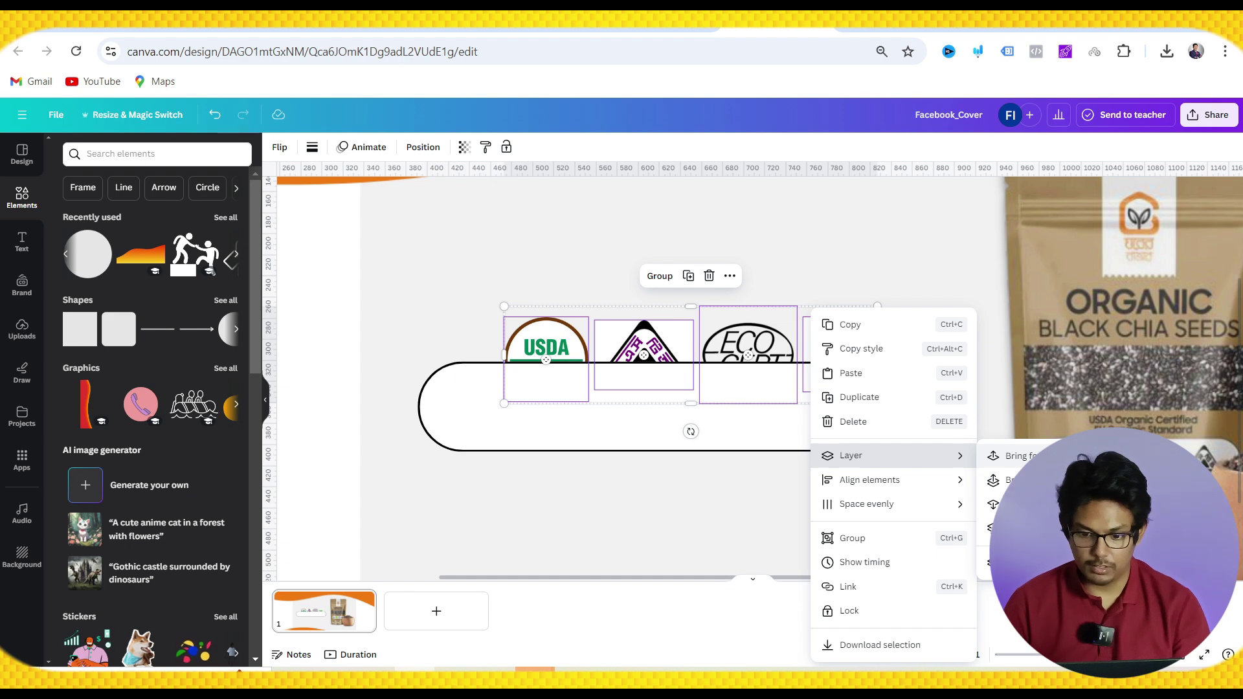
pyautogui.click(1010, 480)
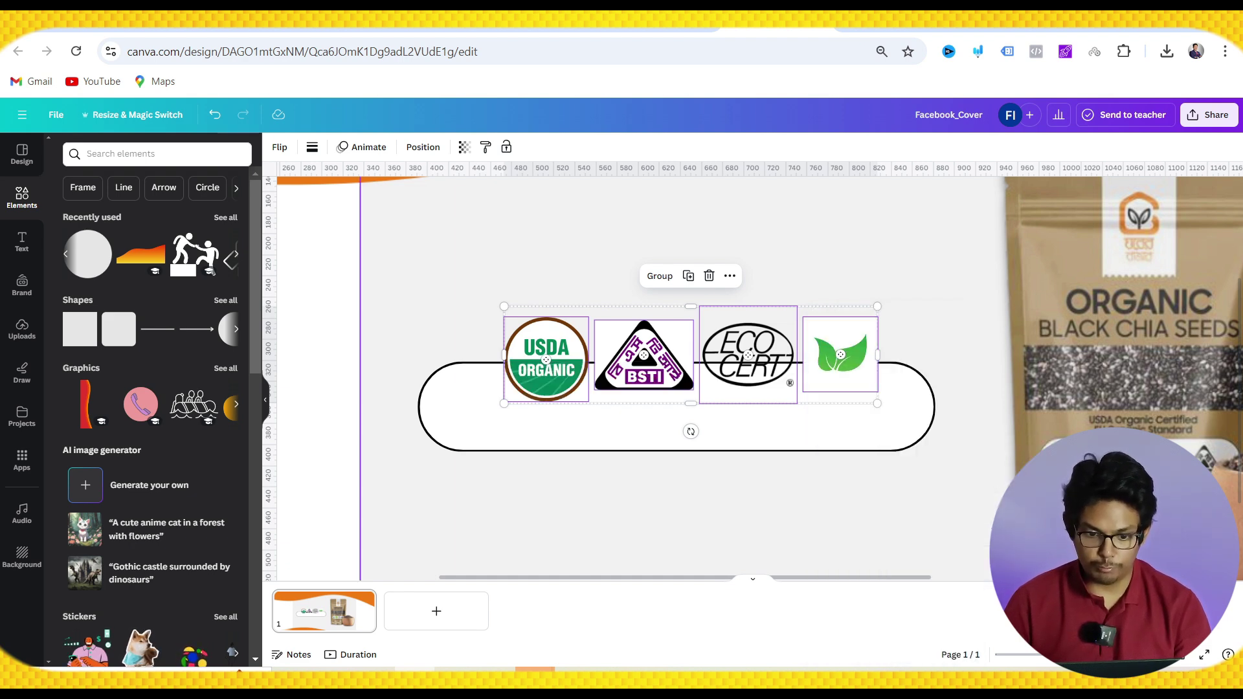
# - Place the four logos inside the white bar and move the bar and logos up together, left of the pouch
pyautogui.moveTo(840, 342); pyautogui.dragTo(826, 393)
pyautogui.keyDown('shift'); pyautogui.click(904, 390); pyautogui.keyUp('shift')
pyautogui.moveTo(905, 390); pyautogui.dragTo(955, 252)
# - Shrink the chia seeds product image toward the lower-right corner of the safe zone
pyautogui.click(879, 413)
pyautogui.scroll(-5, 879, 412)
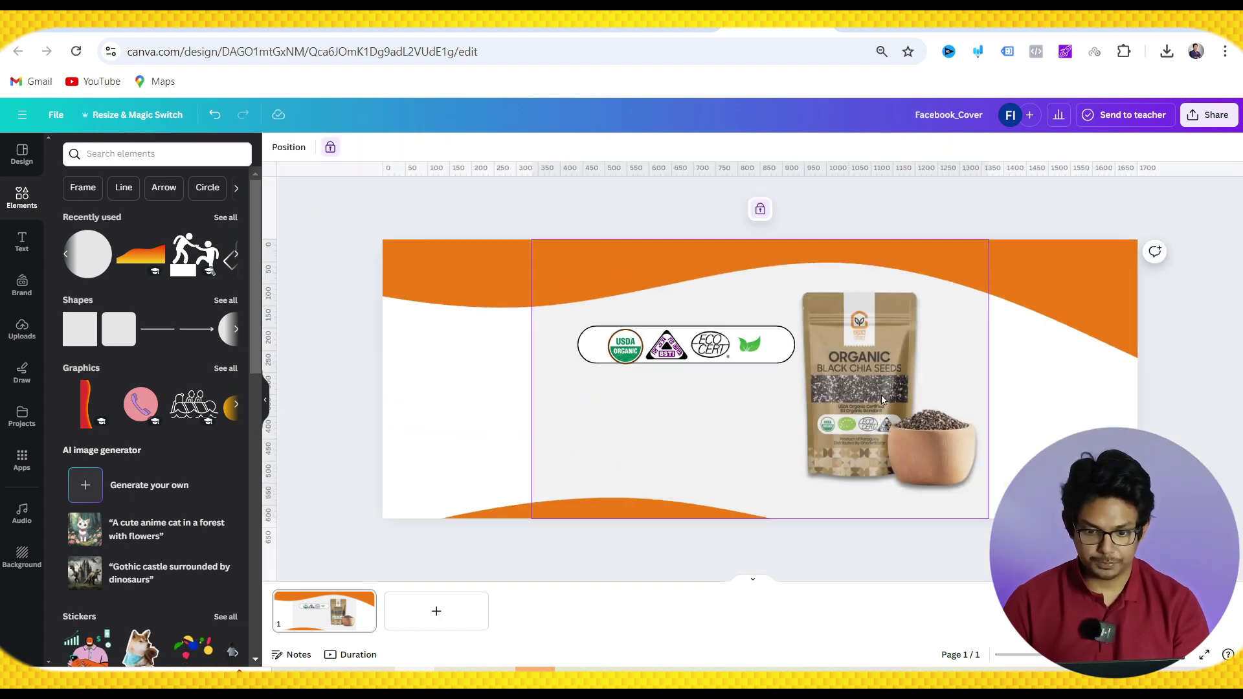
pyautogui.click(832, 398)
pyautogui.moveTo(716, 237); pyautogui.dragTo(778, 303)
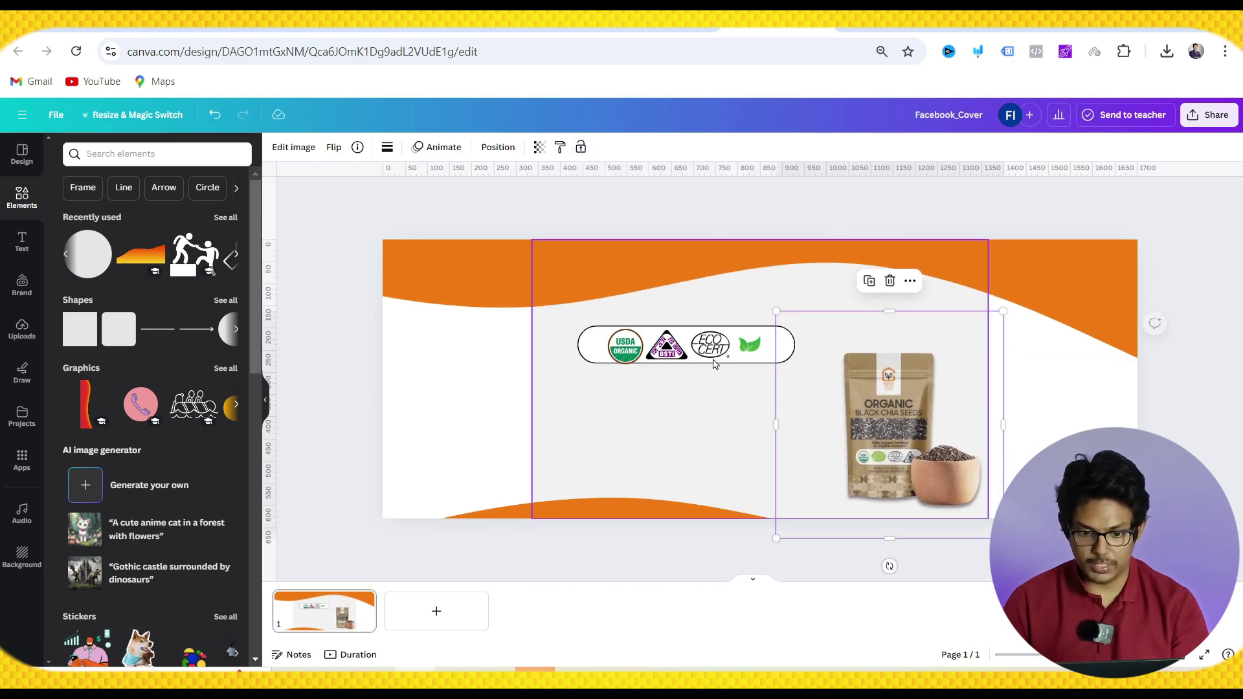
# - Align the white bar and its four logos by middle and center, and space them evenly in the horizontal direction
pyautogui.click(654, 350)
pyautogui.keyDown('shift'); pyautogui.click(702, 352); pyautogui.keyUp('shift')
pyautogui.keyDown('shift'); pyautogui.click(749, 344); pyautogui.keyUp('shift')
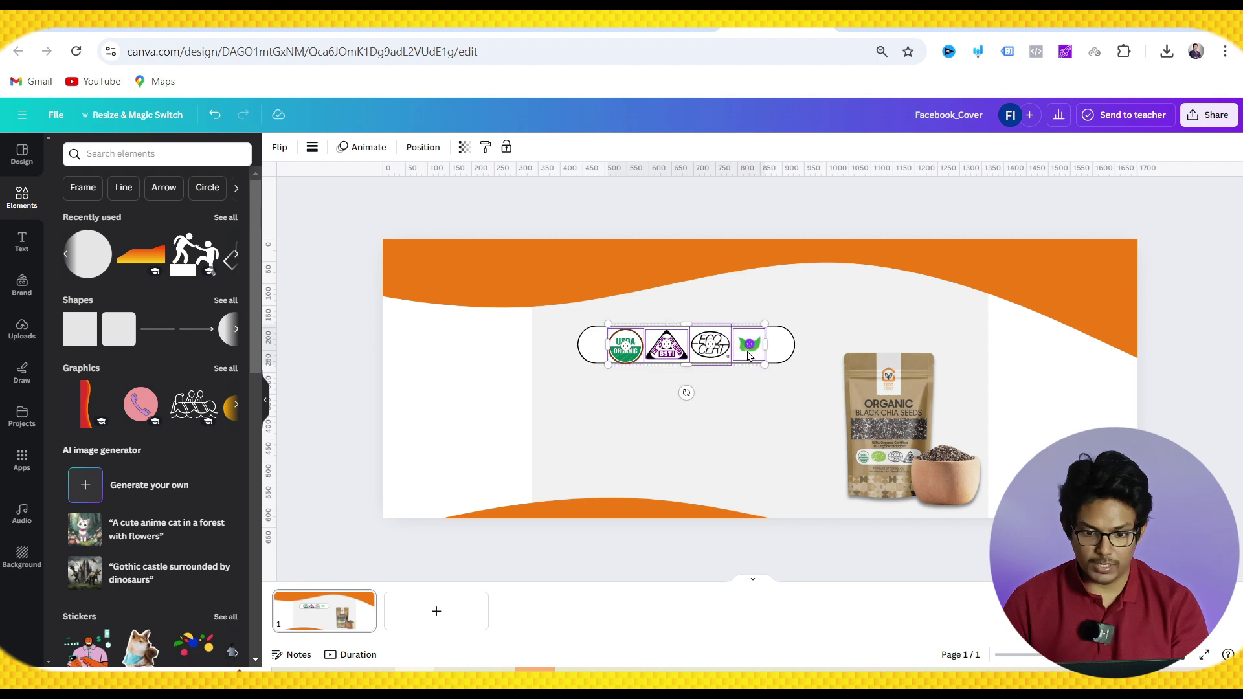
pyautogui.keyDown('shift'); pyautogui.click(785, 345); pyautogui.keyUp('shift')
pyautogui.click(867, 148)
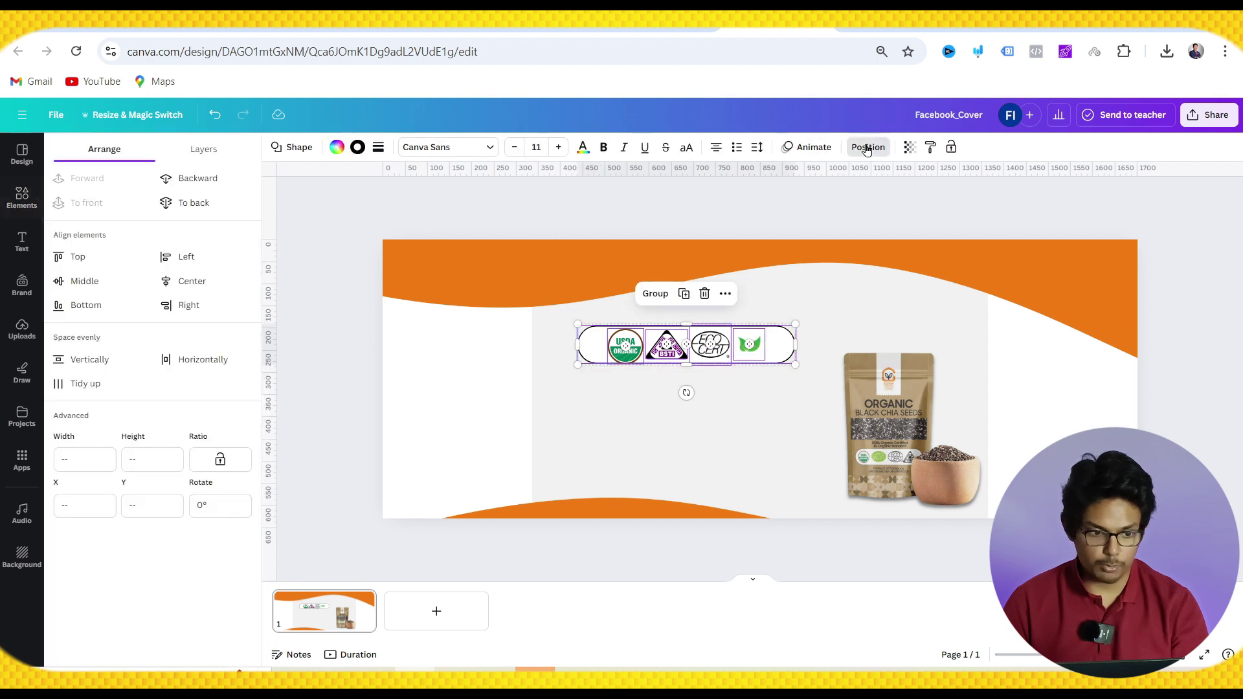
pyautogui.click(62, 280)
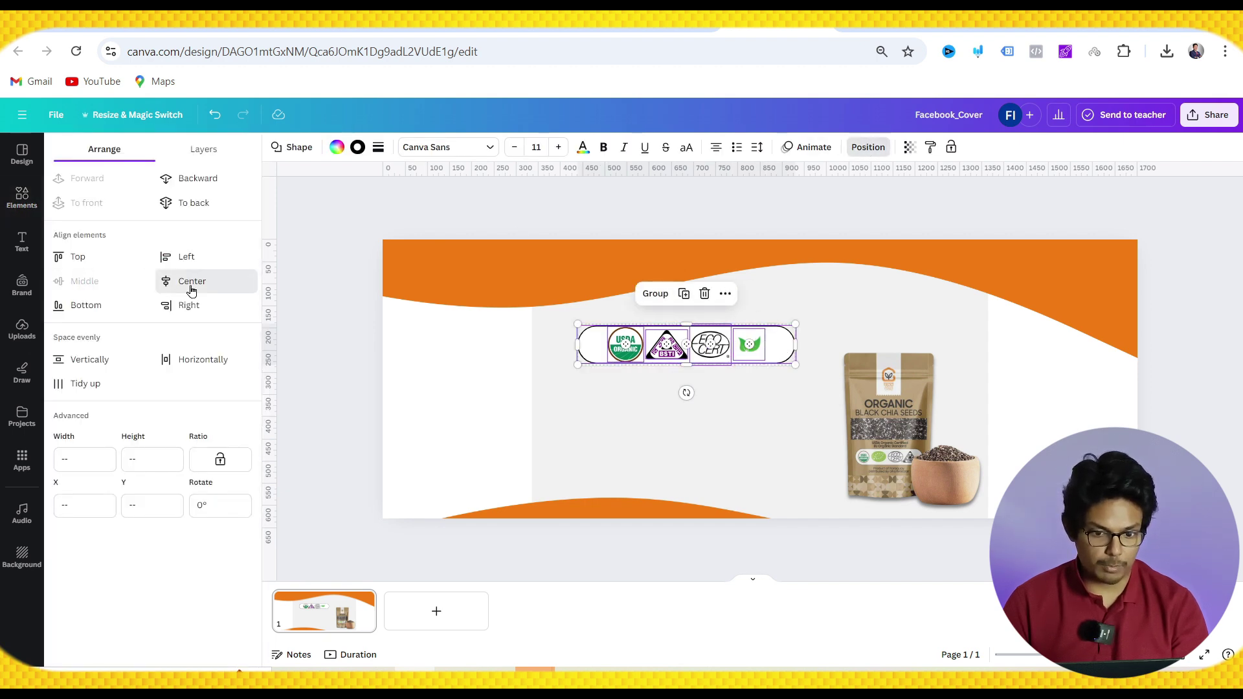
pyautogui.click(163, 281)
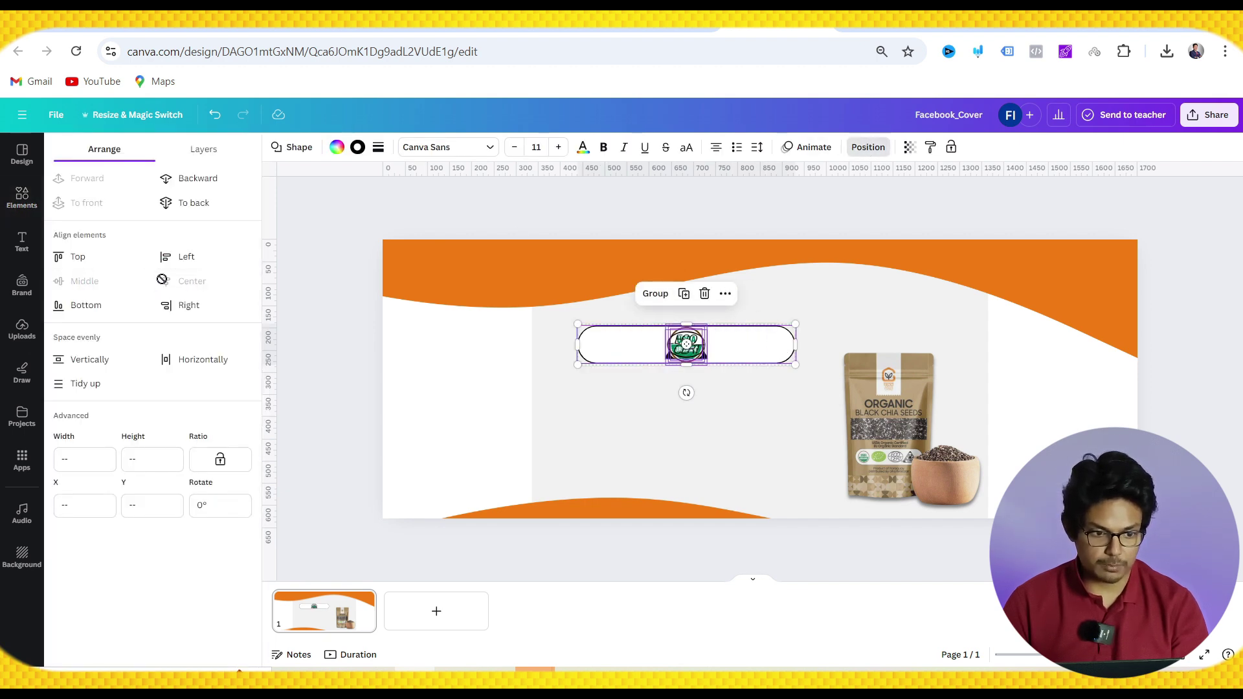
pyautogui.click(195, 363)
pyautogui.click(567, 395)
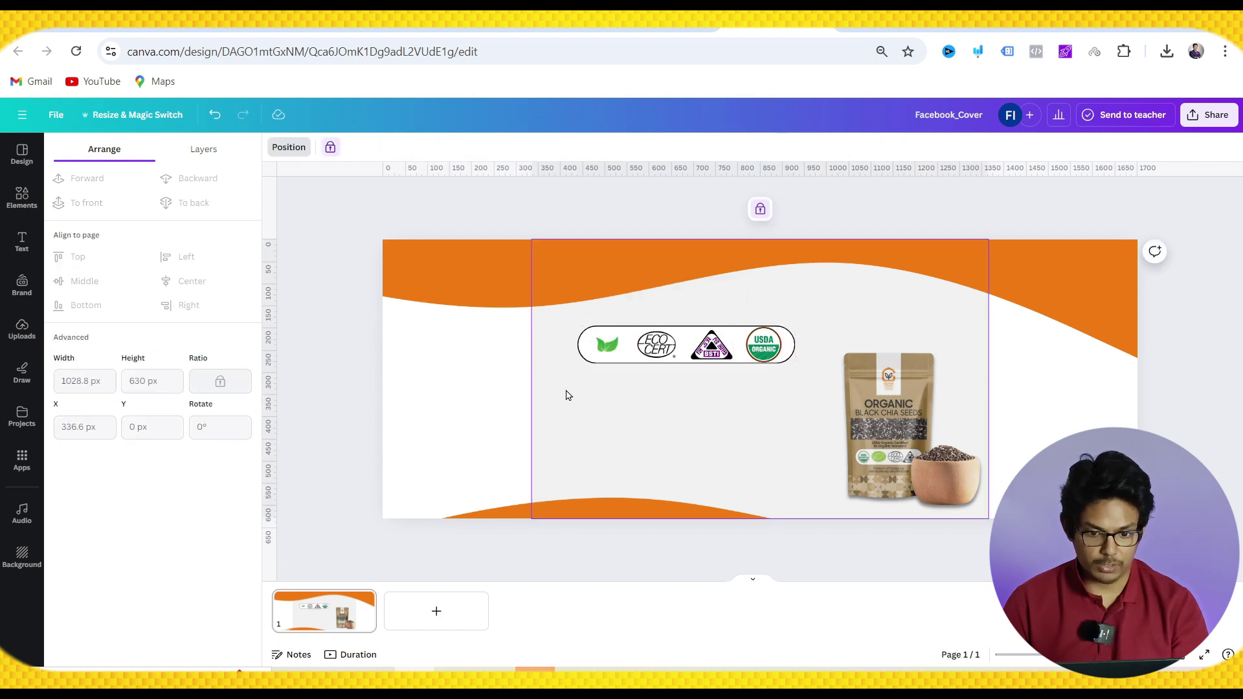
# - Group the white bar and the four certification logos into one object
pyautogui.click(614, 353)
pyautogui.keyDown('shift'); pyautogui.click(691, 357); pyautogui.keyUp('shift')
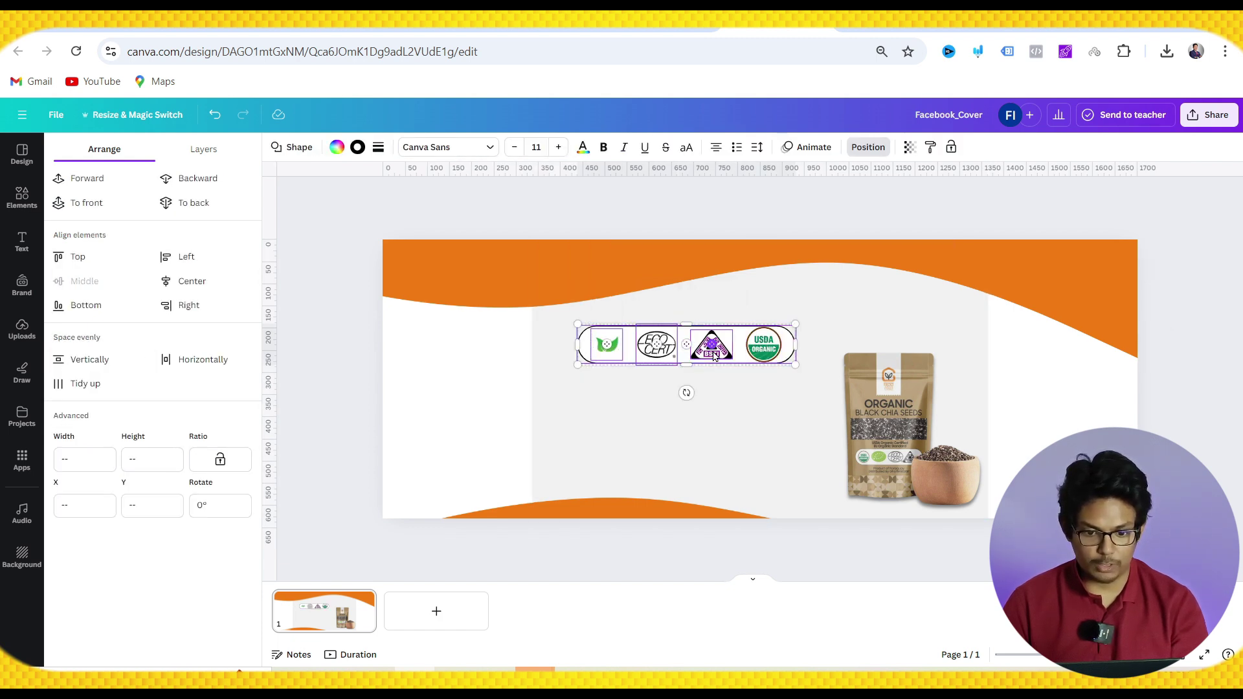
pyautogui.keyDown('shift'); pyautogui.click(742, 342); pyautogui.keyUp('shift')
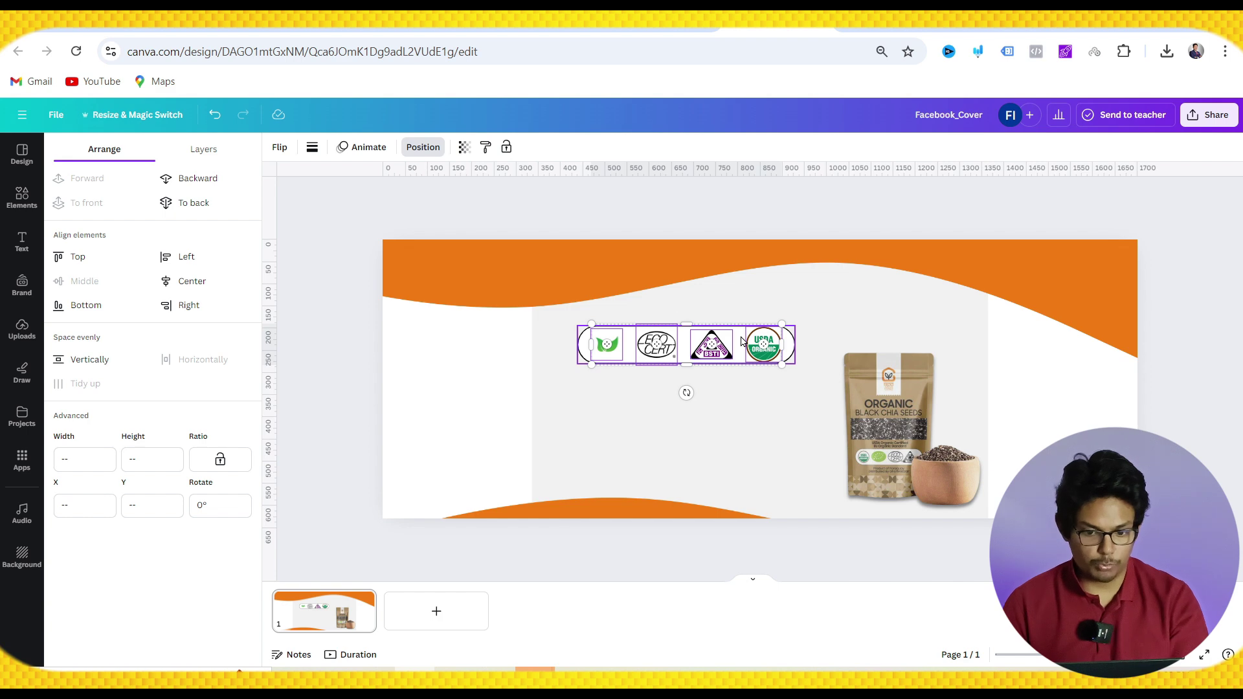
pyautogui.keyDown('shift'); pyautogui.click(744, 347); pyautogui.keyUp('shift')
pyautogui.hotkey('ctrl', 'g')
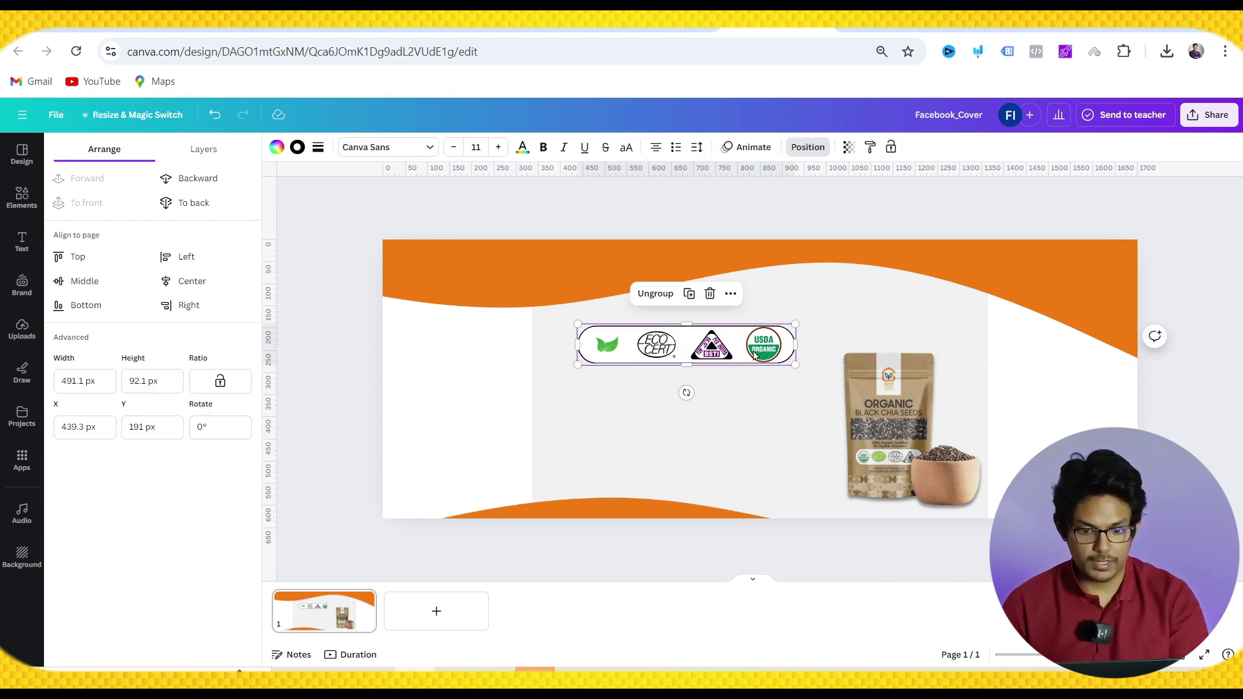
# - Move the grouped logo bar to just above and left of the pouch and shrink it to about 376 × 70 px
pyautogui.moveTo(658, 340); pyautogui.dragTo(715, 318)
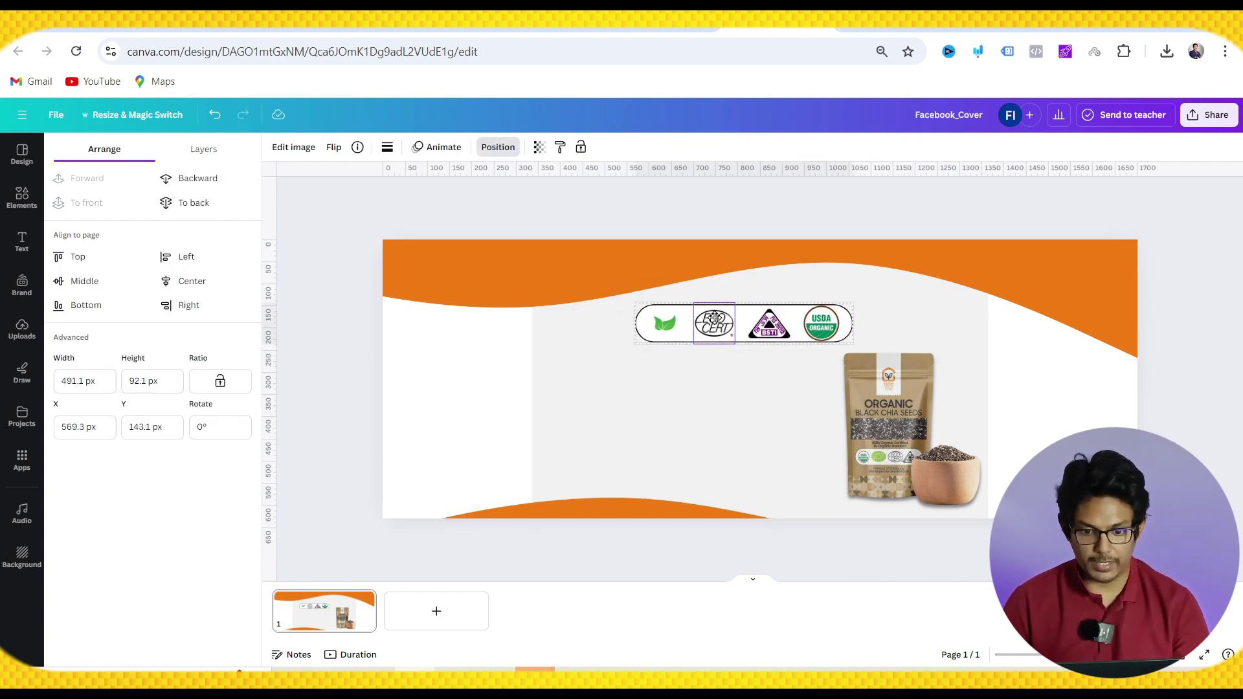
pyautogui.moveTo(637, 343); pyautogui.dragTo(740, 324)
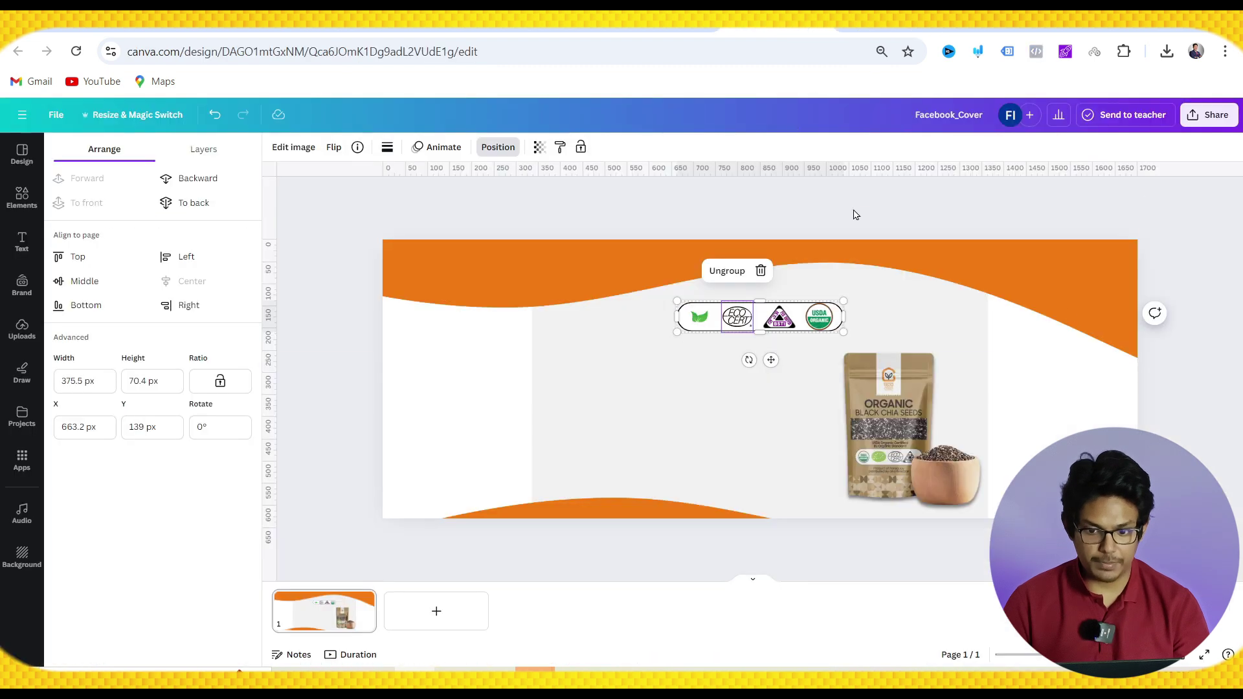
pyautogui.click(1054, 317)
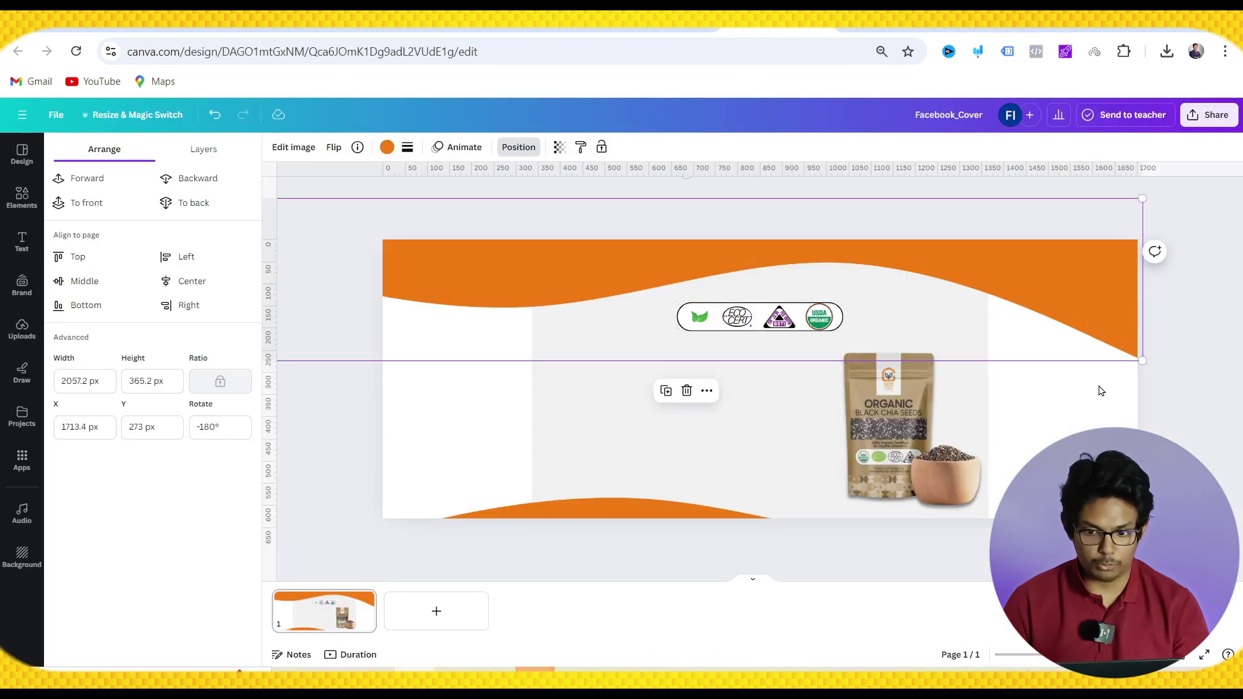
# - Try enlarging and shifting the top orange wave, and undo the latest changes to the waves
pyautogui.moveTo(1142, 360); pyautogui.dragTo(1166, 382)
pyautogui.moveTo(886, 255); pyautogui.dragTo(696, 275)
pyautogui.hotkey('ctrl', 'z')
pyautogui.hotkey('ctrl', 'z')
pyautogui.hotkey('ctrl', 'z')
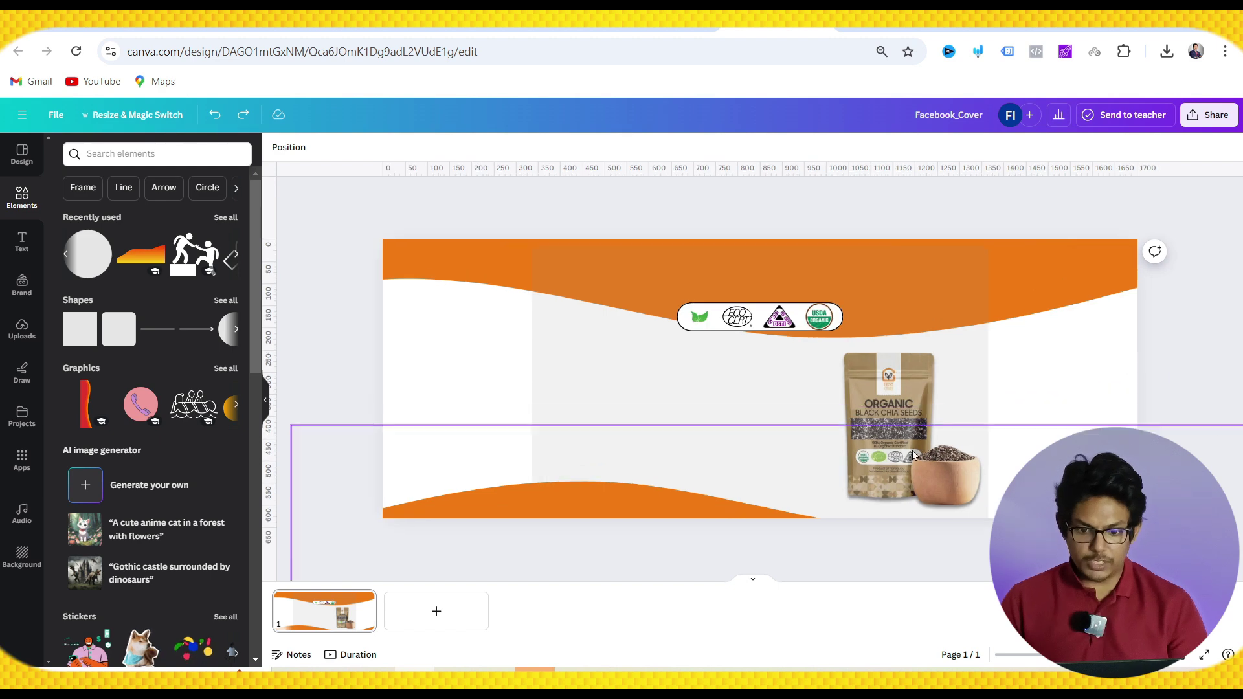
# - Enlarge the chia seeds product image slightly and reposition it near the lower-right corner of the grey safe zone
pyautogui.moveTo(900, 443); pyautogui.dragTo(914, 388)
pyautogui.click(890, 413)
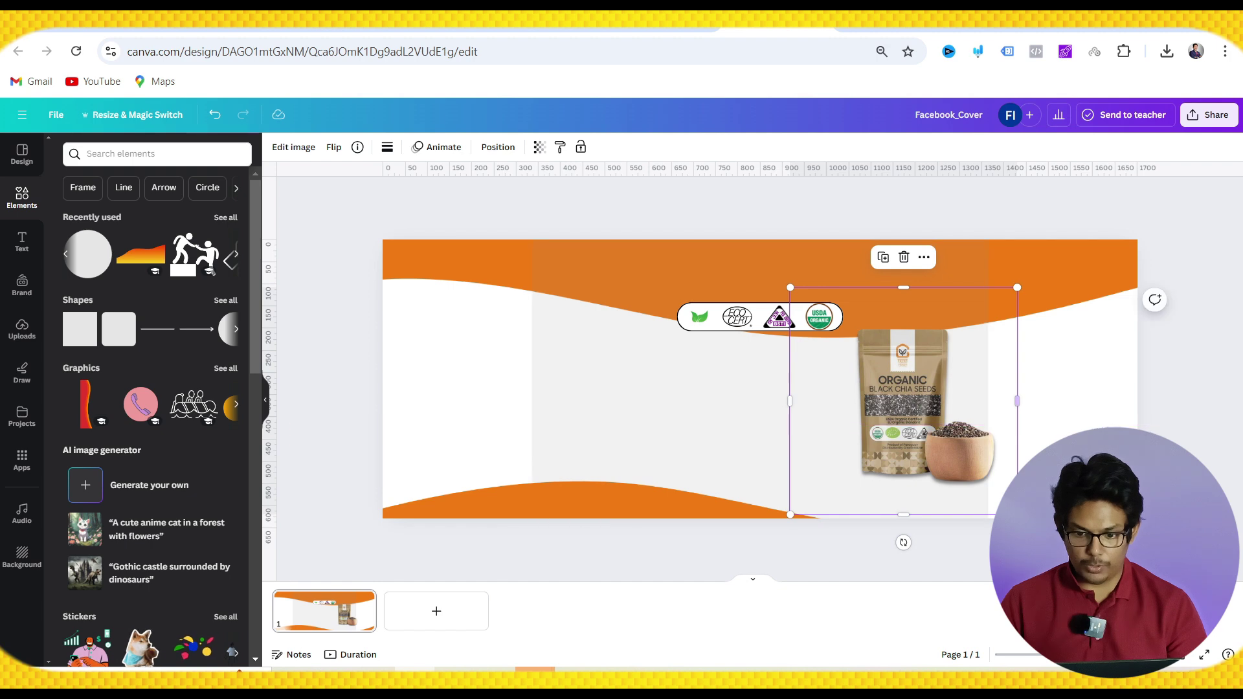
pyautogui.moveTo(920, 447); pyautogui.dragTo(899, 454)
pyautogui.moveTo(765, 526); pyautogui.dragTo(762, 540)
# - Move the grouped logo bar just left of the pouch's upper edge, check it against the reference cover, and shrink it
pyautogui.click(732, 316)
pyautogui.moveTo(734, 316); pyautogui.dragTo(710, 356)
pyautogui.hotkey('ctrl', 'Tab')
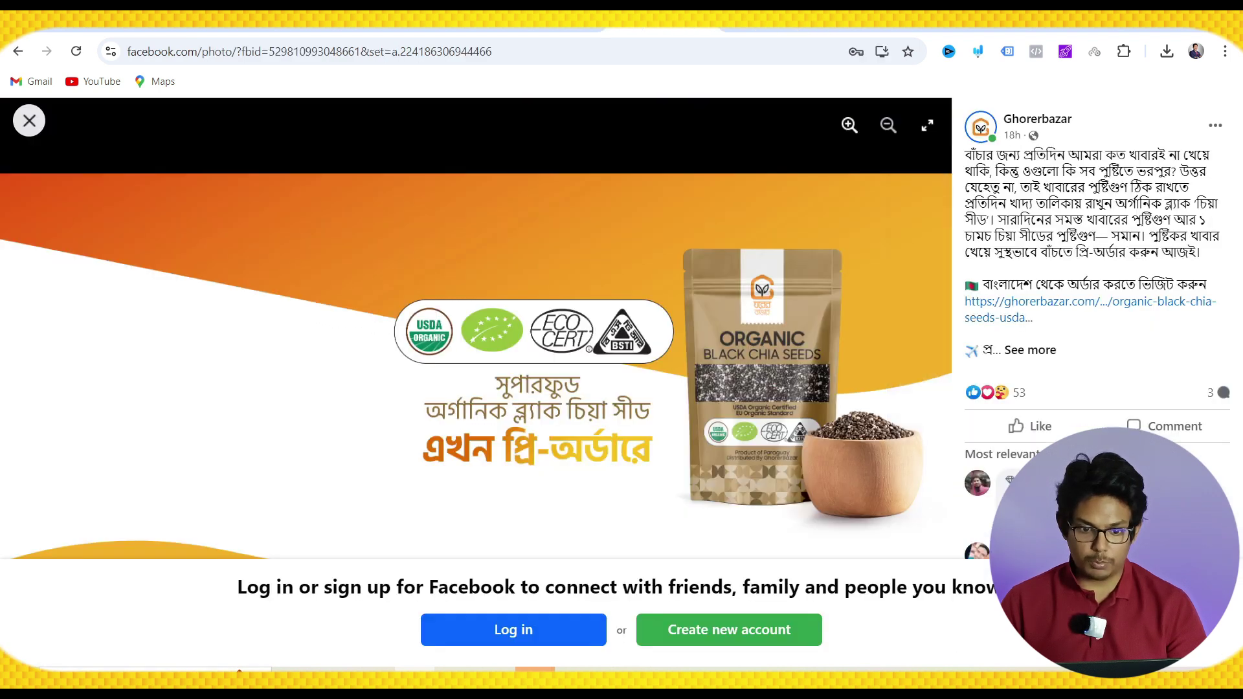
pyautogui.hotkey('ctrl', 'Tab')
pyautogui.hotkey('ctrl', 'Tab')
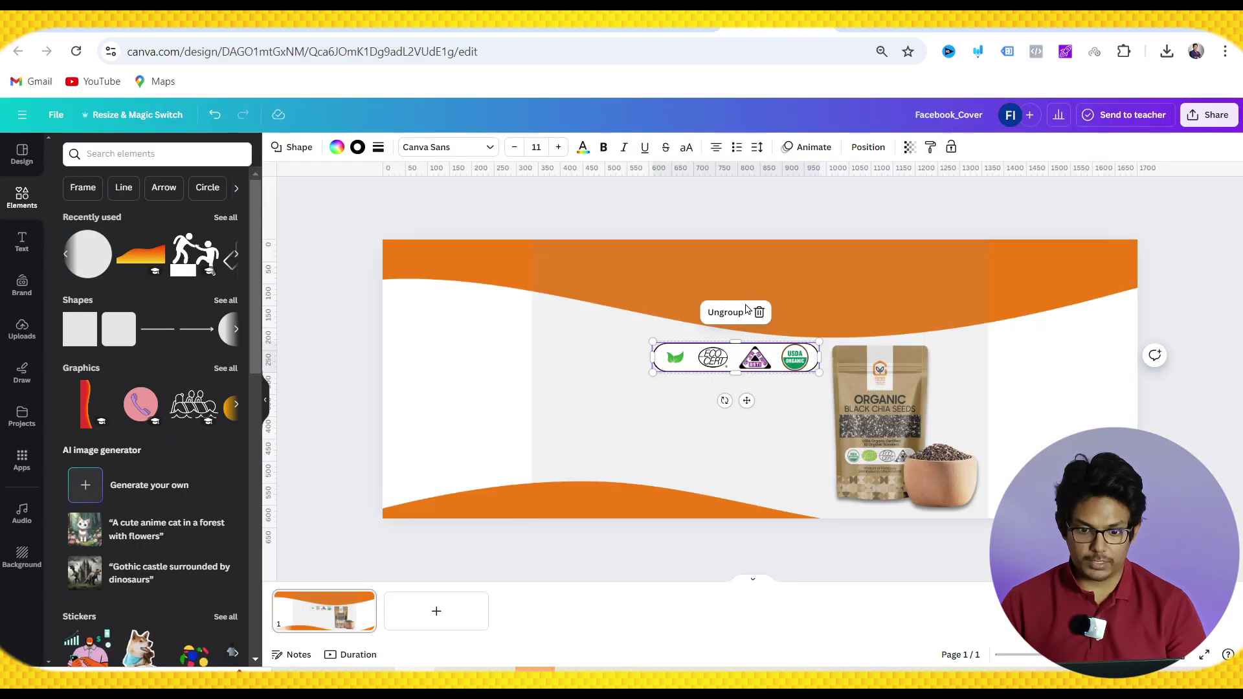
pyautogui.moveTo(766, 362); pyautogui.dragTo(782, 363)
pyautogui.moveTo(667, 374); pyautogui.dragTo(711, 366)
pyautogui.moveTo(824, 361); pyautogui.dragTo(813, 366)
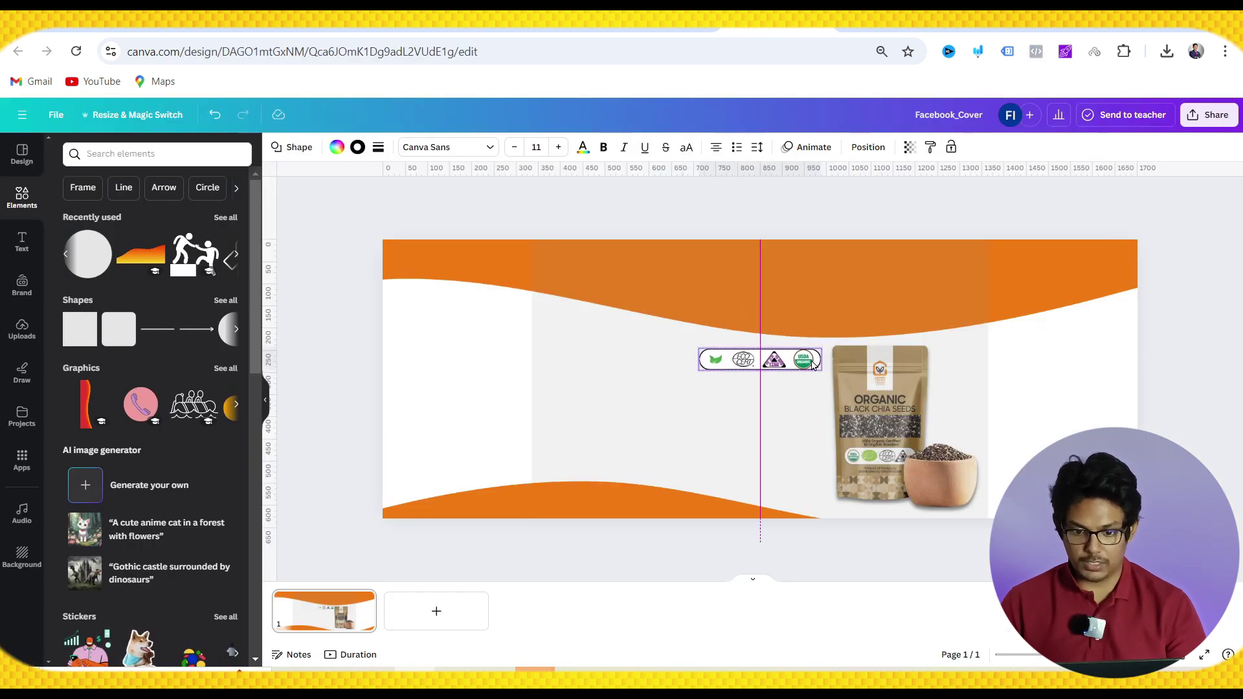
# - Nudge the product image slightly right and bring the logo bar up against the pouch's upper-left edge
pyautogui.click(902, 428)
pyautogui.moveTo(893, 427); pyautogui.dragTo(893, 422)
pyautogui.click(795, 361)
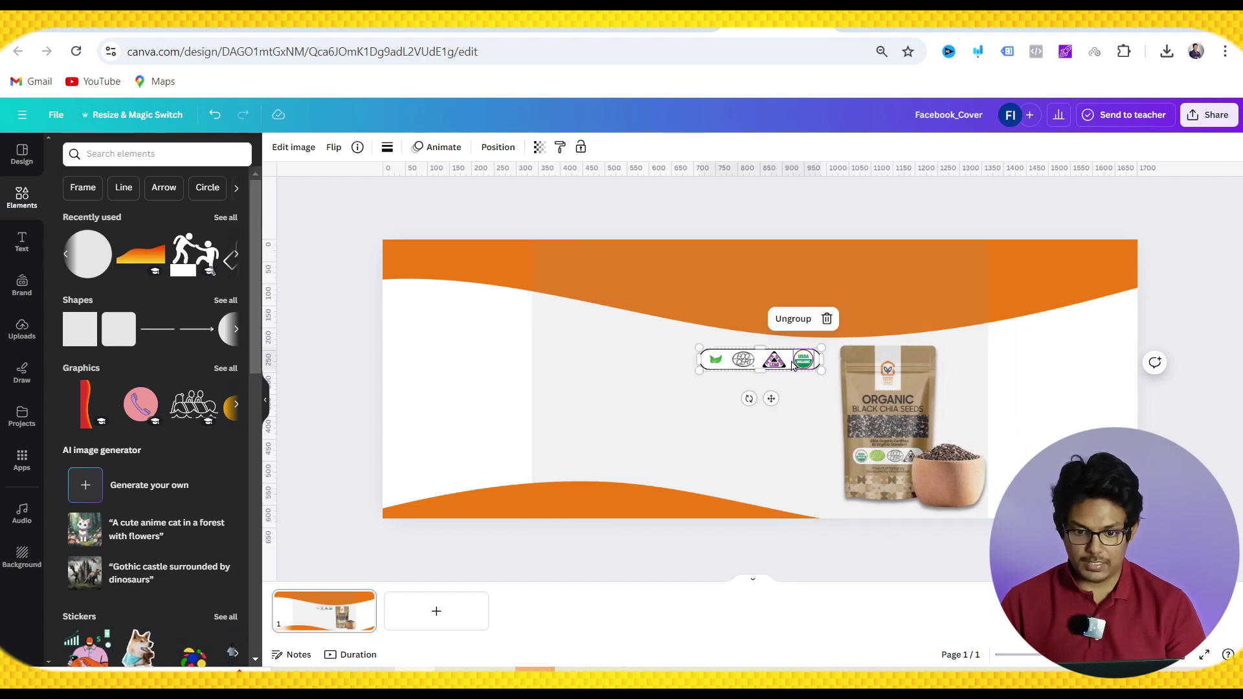
pyautogui.moveTo(795, 362); pyautogui.dragTo(803, 359)
pyautogui.click(1201, 369)
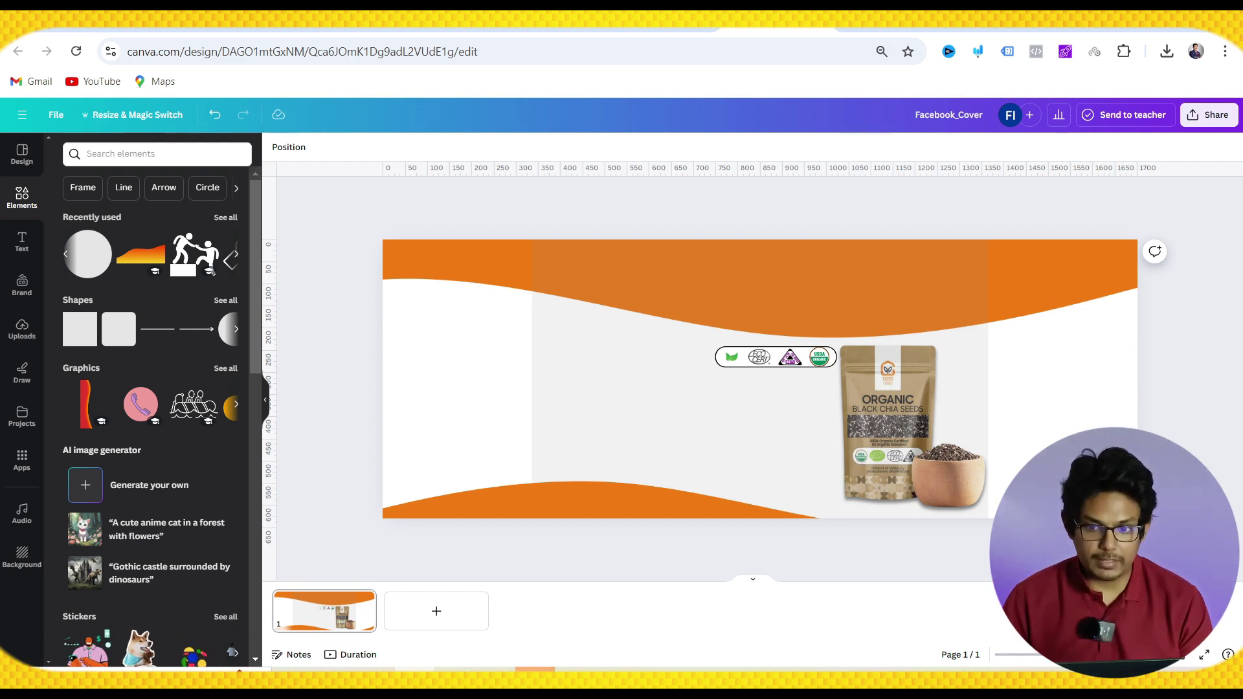
# - Copy the lines "সুপারফুড" and "অর্গানিক ব্ল্যাক চিয়া সিড" from easybengalityping.com and paste them into the cover in Canva
pyautogui.hotkey('ctrl', 't')
pyautogui.write('eas')
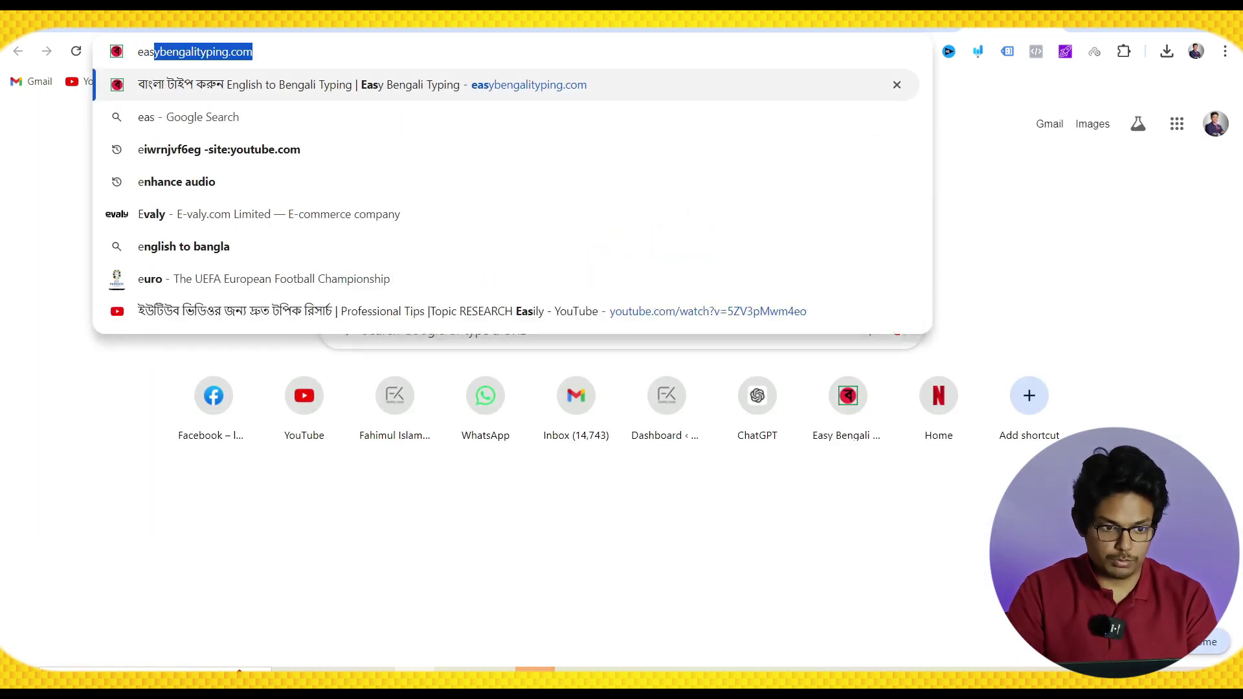
pyautogui.press('Return')
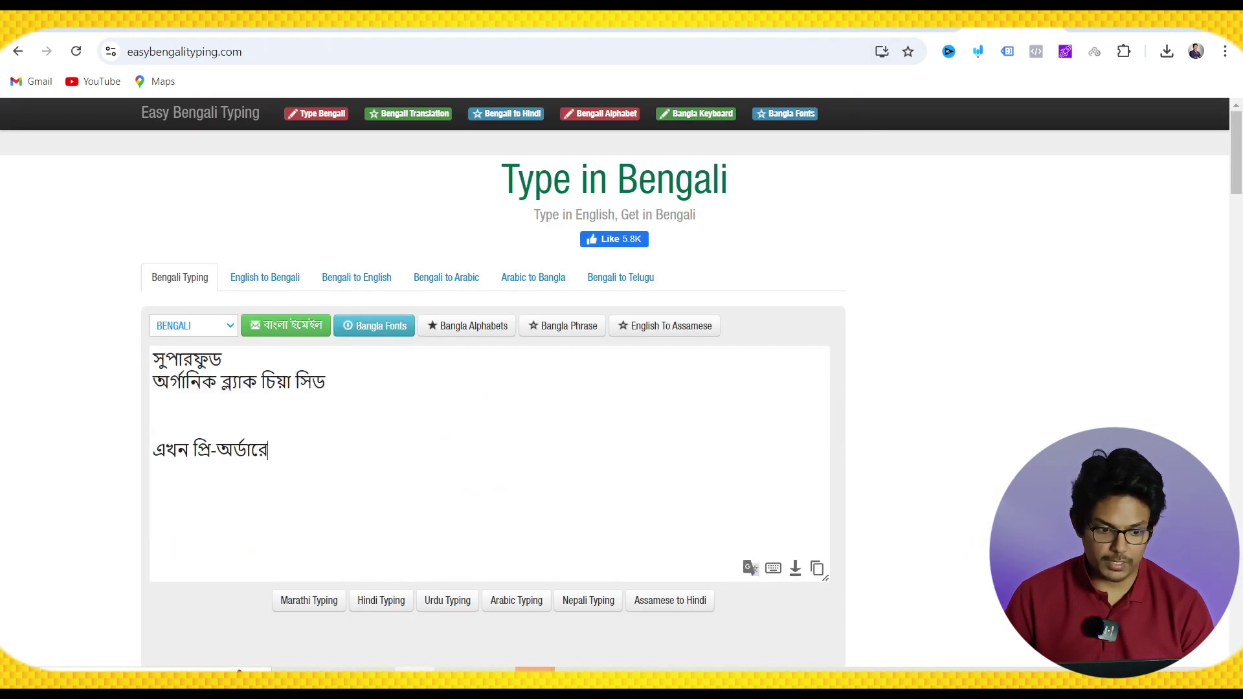
pyautogui.moveTo(280, 374); pyautogui.dragTo(122, 361)
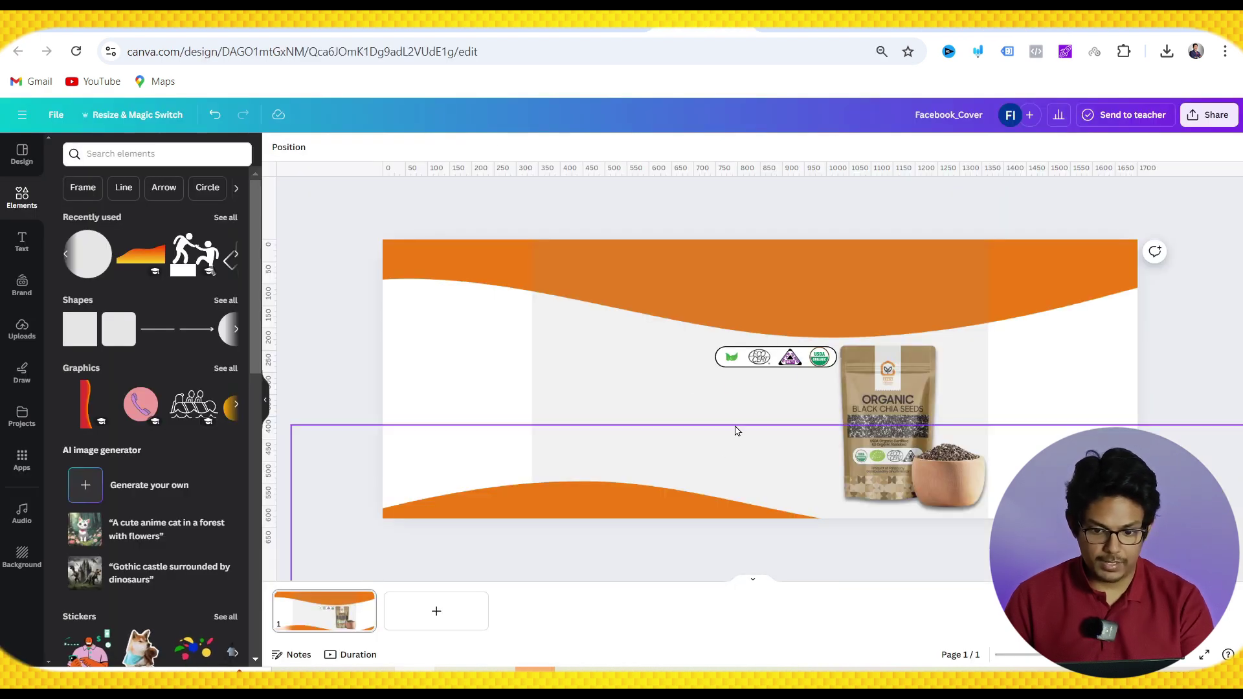
pyautogui.hotkey('ctrl', 'v')
# - Enlarge the pasted two-line Bengali text to size 19.1 and center it directly below the logo bar
pyautogui.scroll(3, 790, 421)
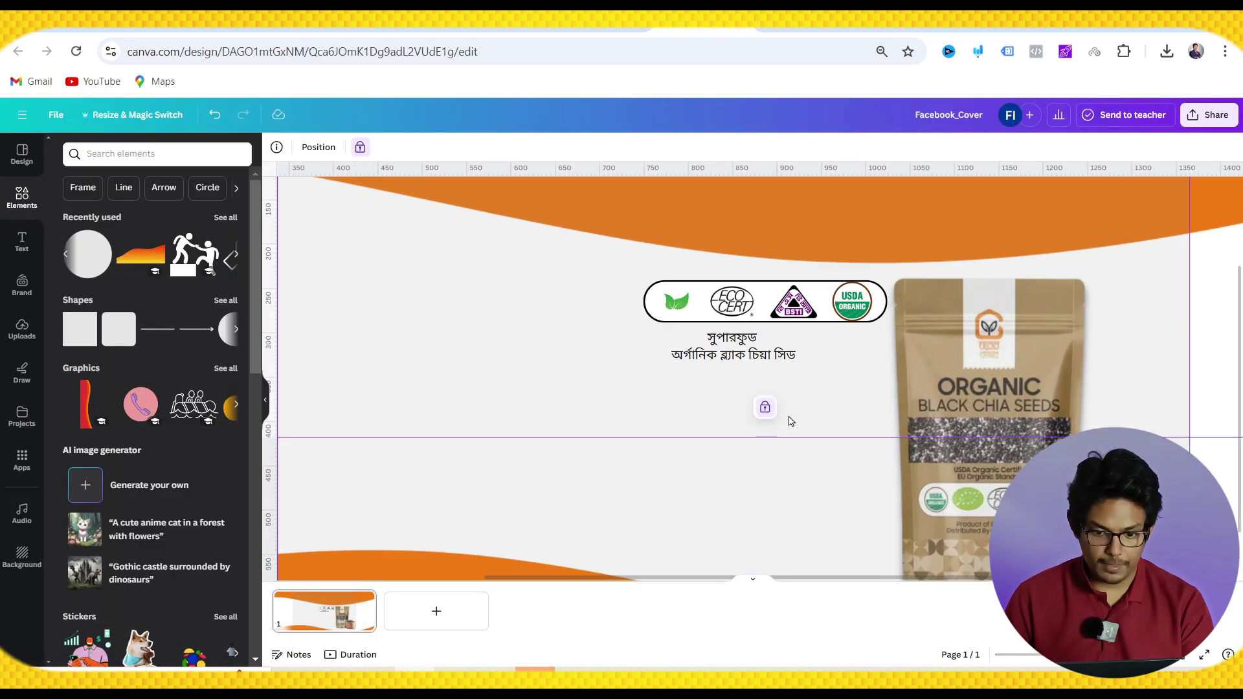
pyautogui.scroll(2, 790, 421)
pyautogui.click(790, 346)
pyautogui.moveTo(847, 353); pyautogui.dragTo(926, 389)
pyautogui.moveTo(654, 376); pyautogui.dragTo(596, 386)
pyautogui.moveTo(753, 356); pyautogui.dragTo(751, 359)
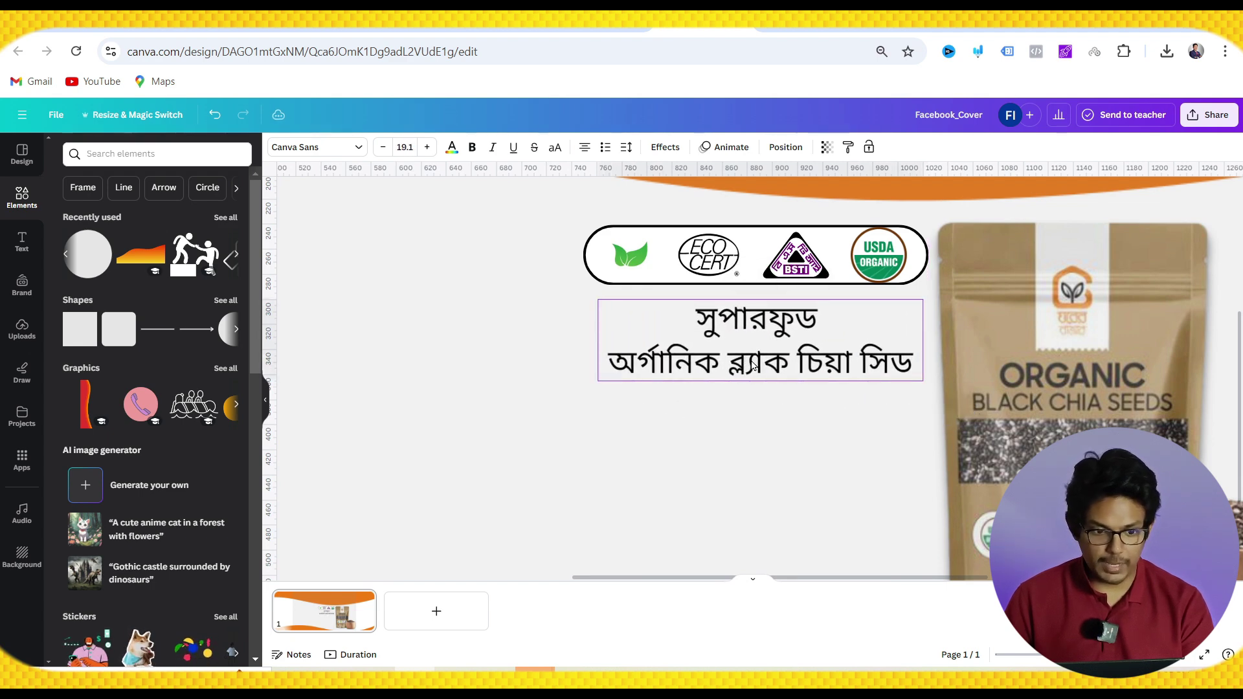
# - Make the two-line Bengali text bold and color it with the document's orange
pyautogui.hotkey('ctrl', 'b')
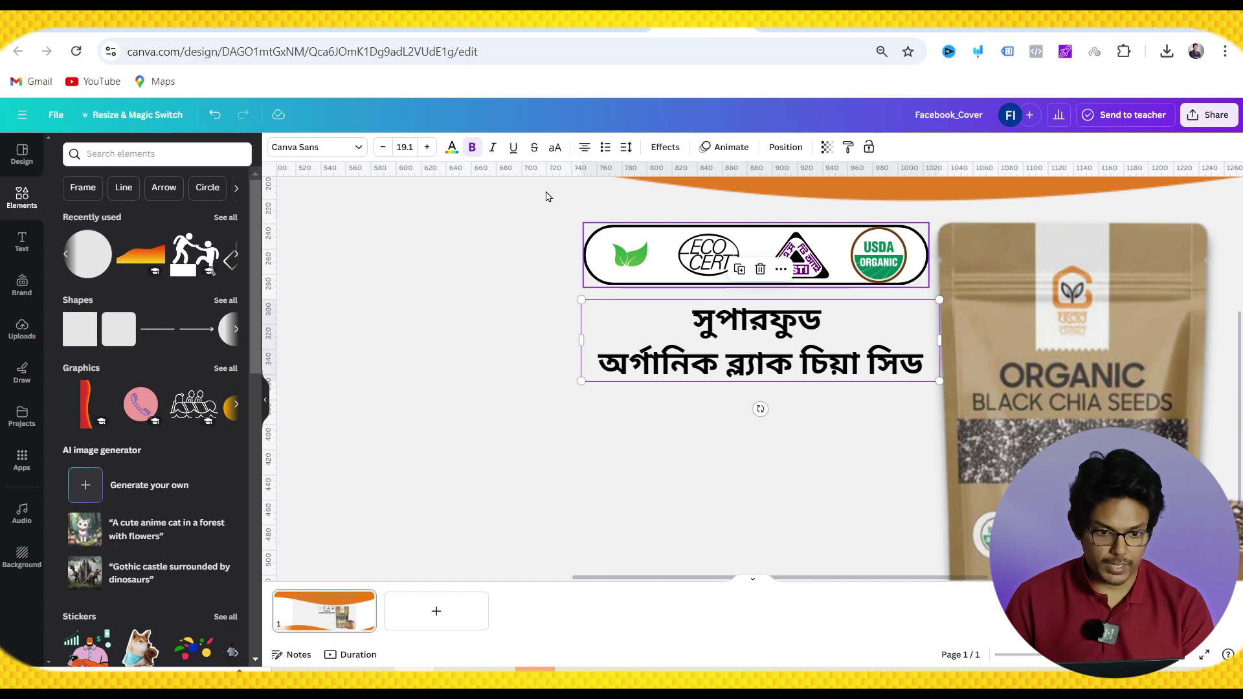
pyautogui.click(452, 147)
pyautogui.click(165, 220)
pyautogui.click(604, 443)
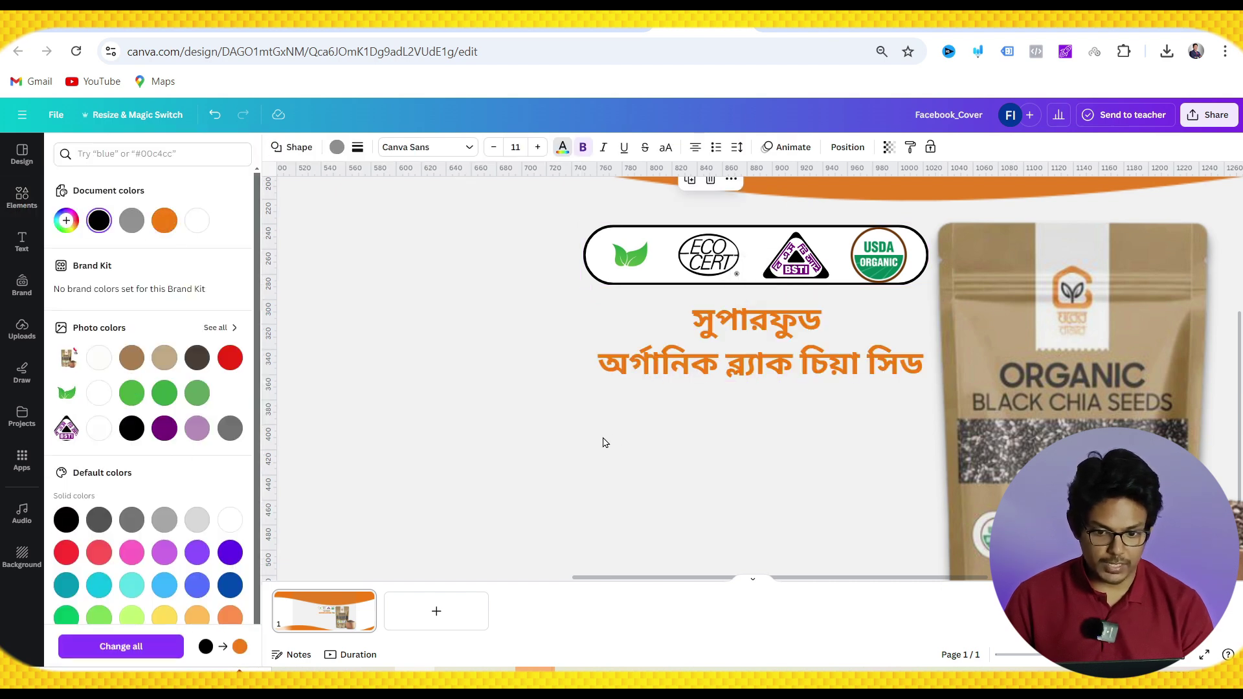
# - Copy "এখন প্রি-অর্ডারে" from the Easy Bengali Typing page and paste it into the cover in Canva
pyautogui.click(979, 27)
pyautogui.click(1002, 278)
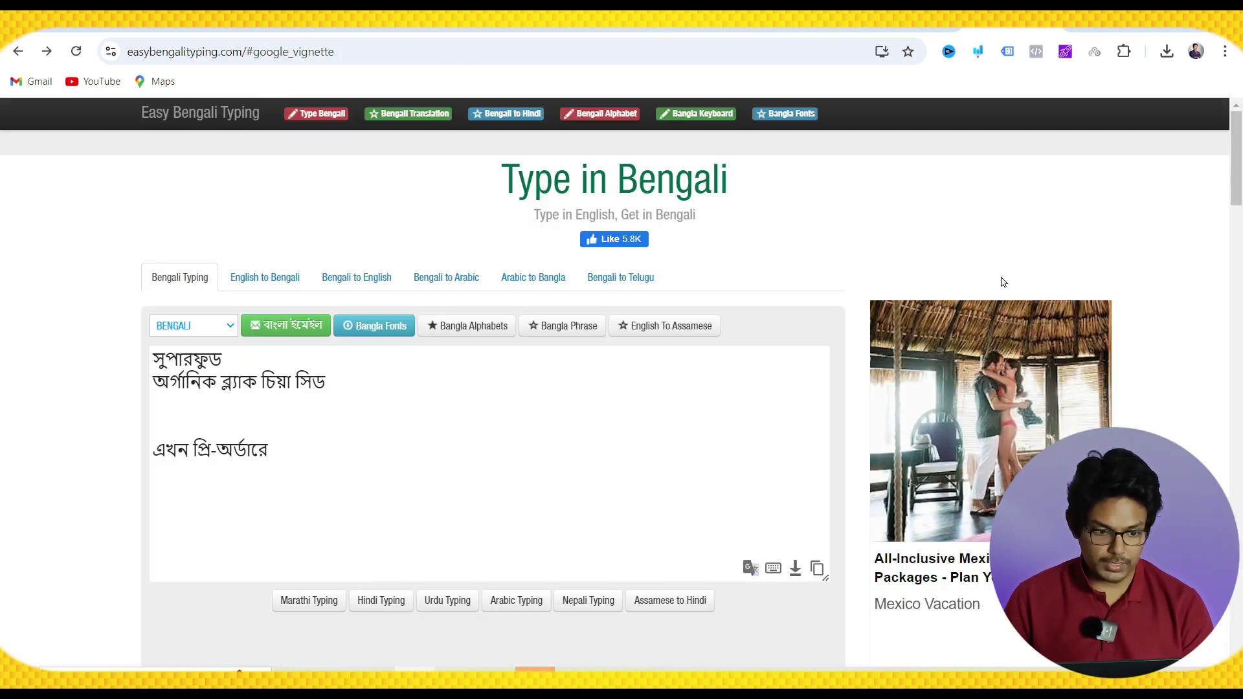
pyautogui.moveTo(316, 451); pyautogui.dragTo(130, 460)
pyautogui.hotkey('ctrl', 'c')
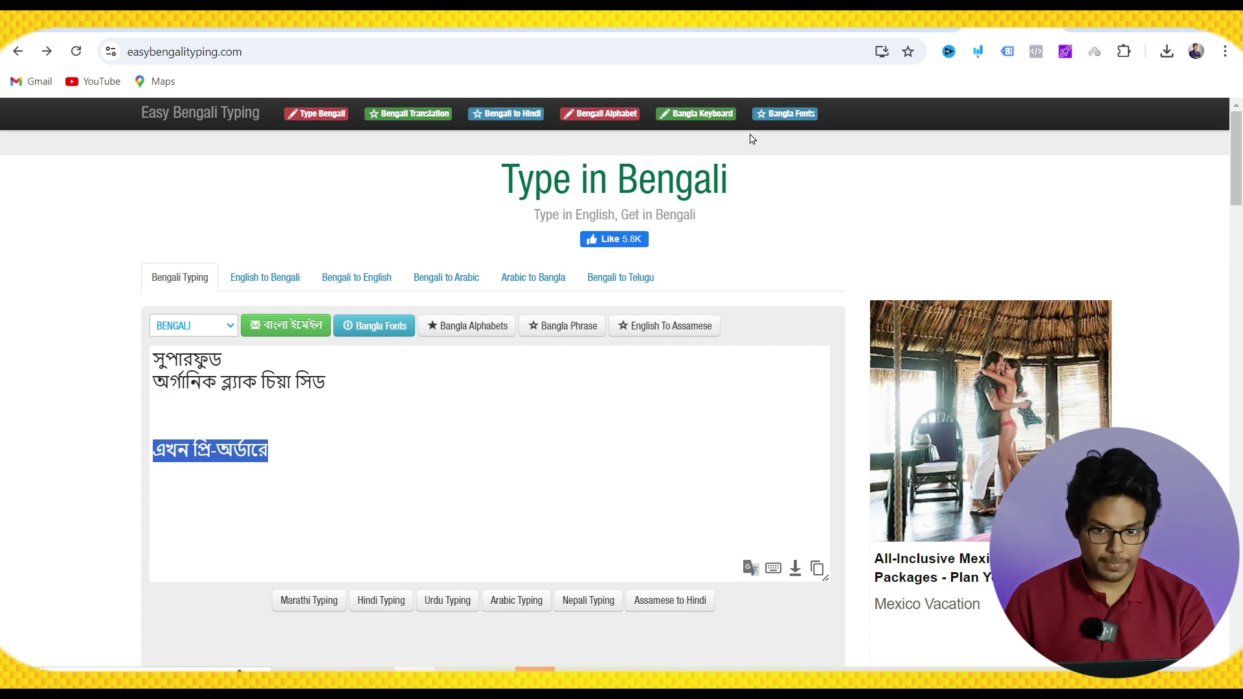
pyautogui.hotkey('ctrl', 'shift', 'Tab')
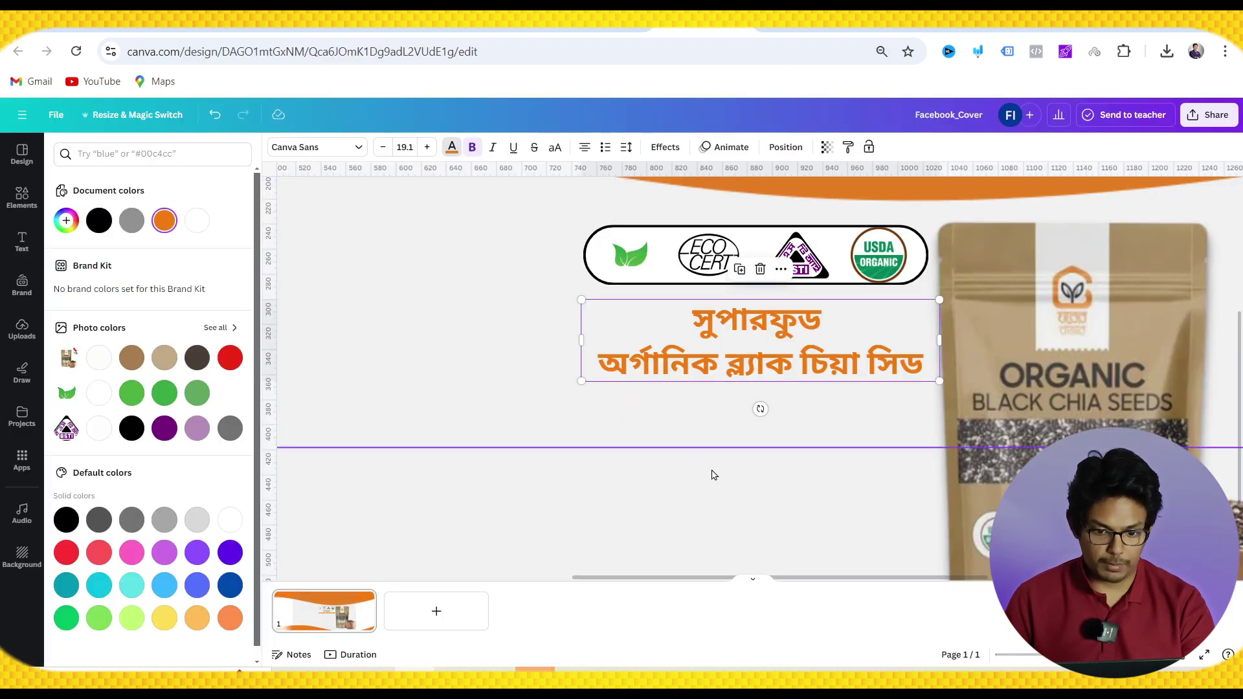
pyautogui.click(711, 455)
pyautogui.hotkey('ctrl', 'v')
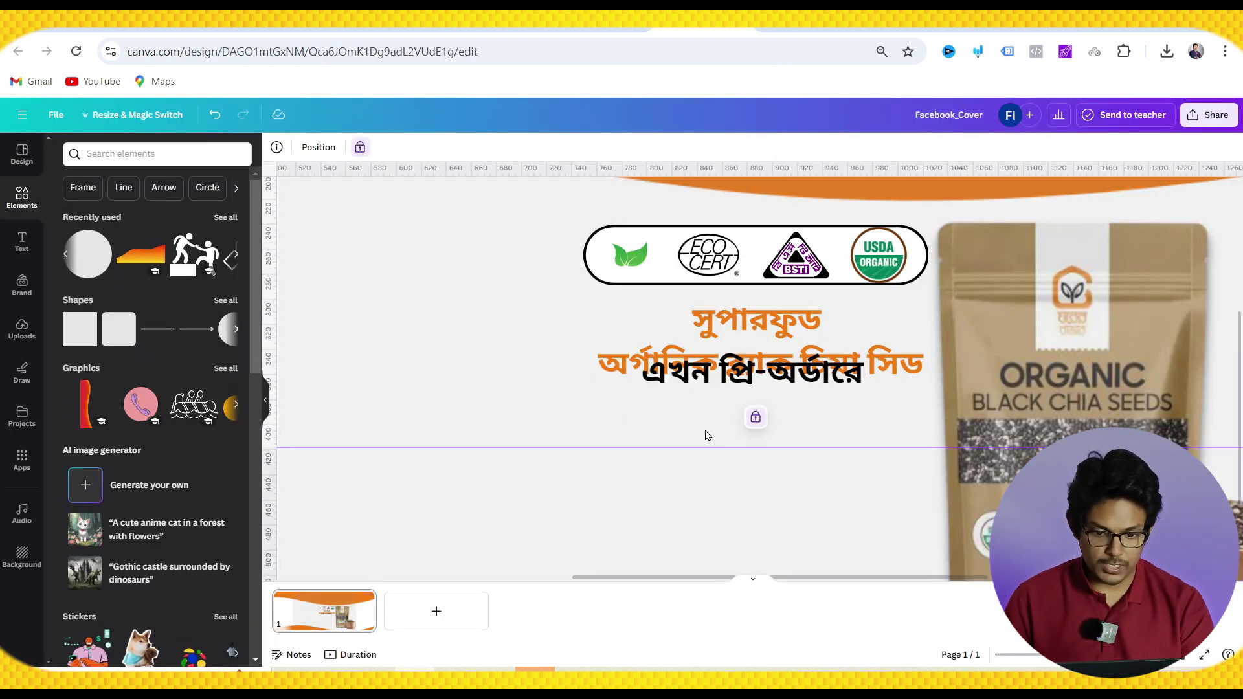
# - Place "এখন প্রি-অর্ডারে" centered below the two-line text, enlarge it to size 25.3 and color it orange
pyautogui.moveTo(717, 398); pyautogui.dragTo(706, 448)
pyautogui.moveTo(856, 446); pyautogui.dragTo(843, 424)
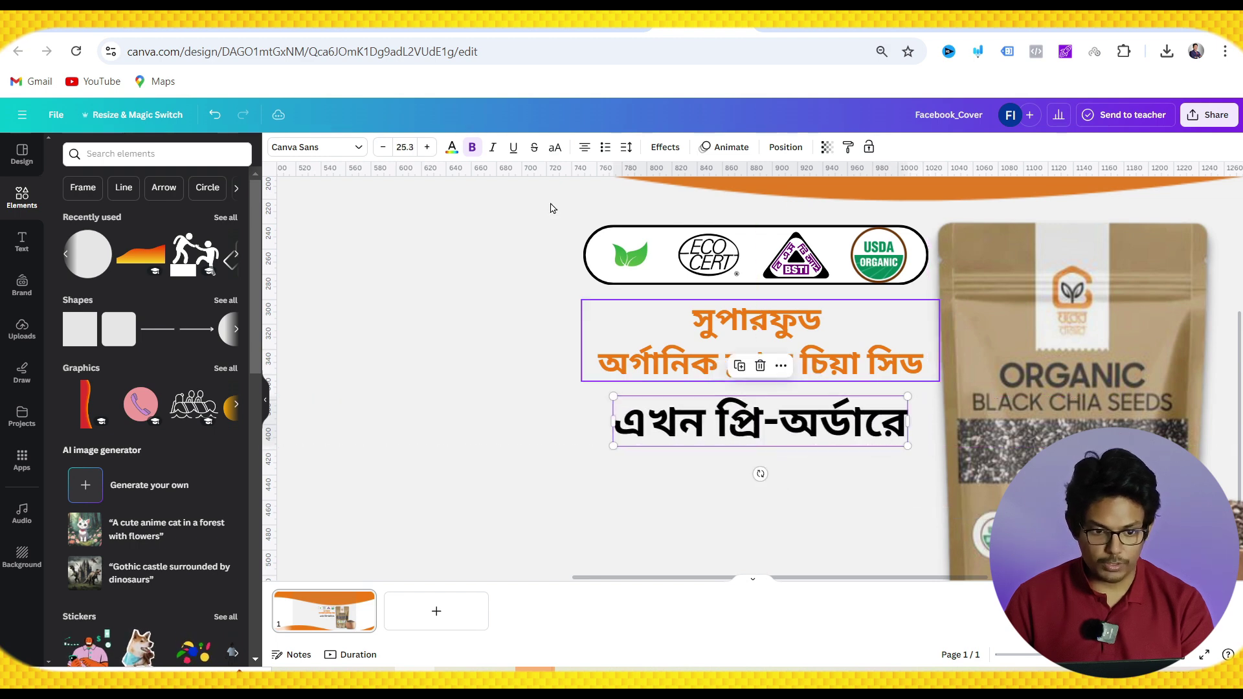
pyautogui.click(452, 149)
pyautogui.click(165, 221)
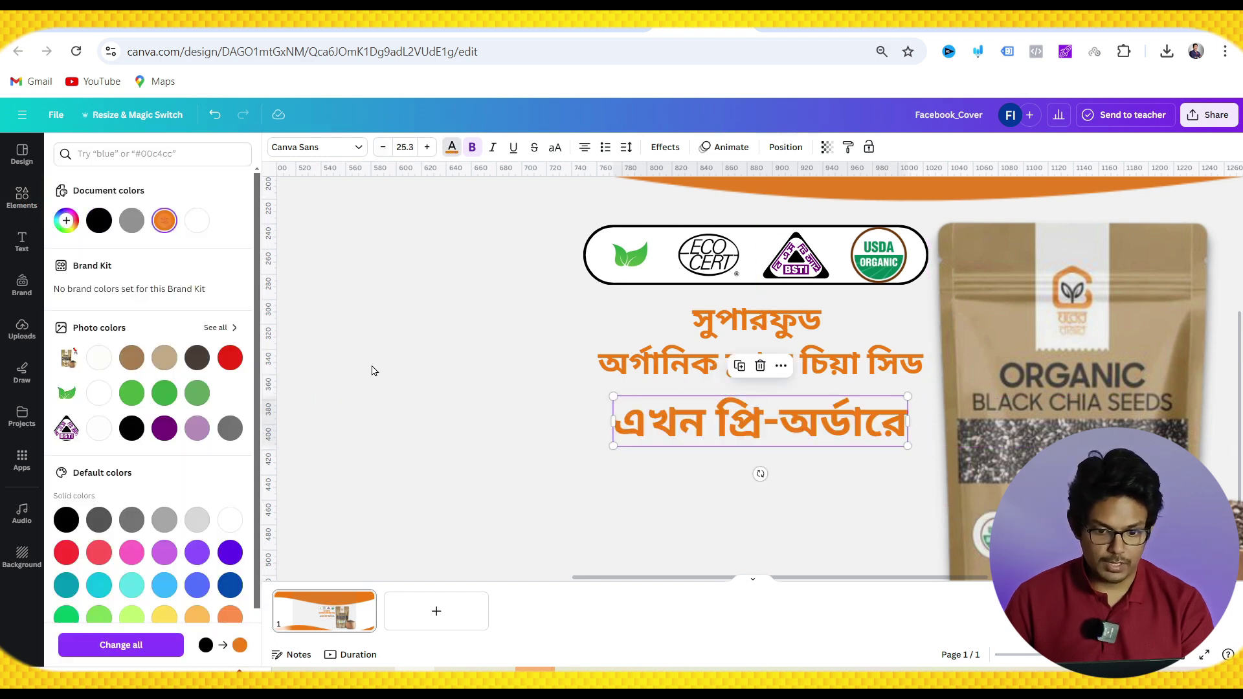
# - Set the "এখন প্রি-অর্ডারে" text to the Amar Bangla font in bold and enlarge it to size 31.8
pyautogui.click(345, 150)
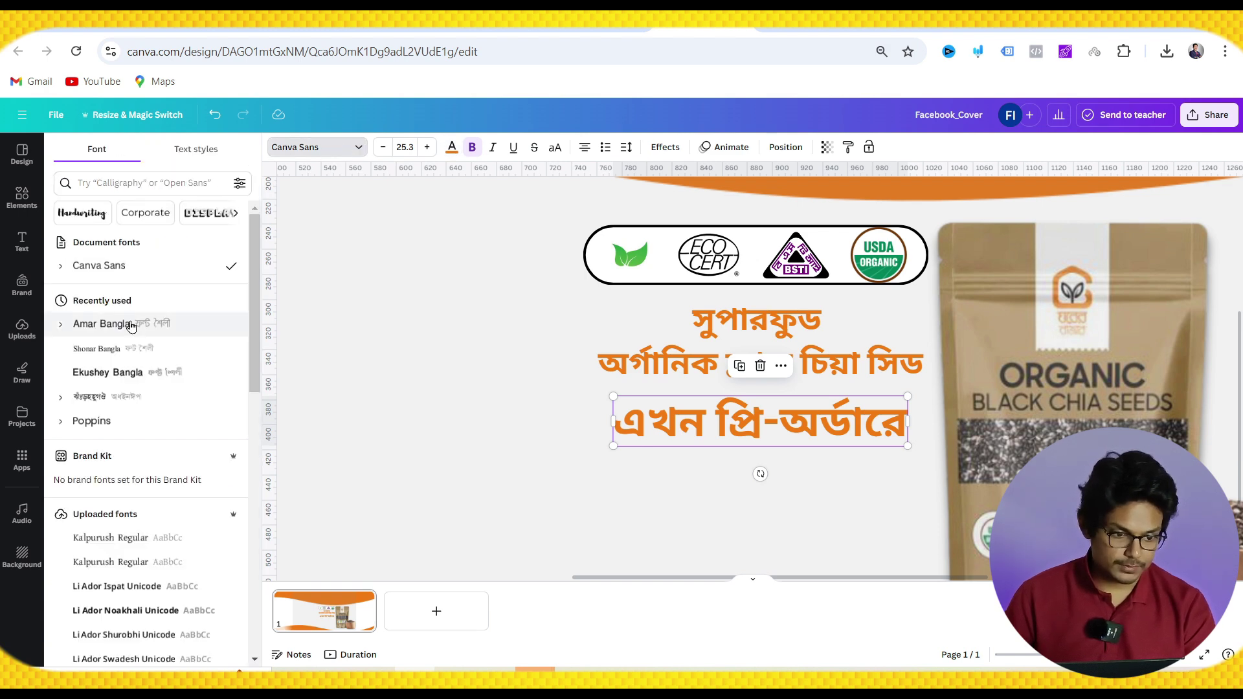
pyautogui.click(145, 372)
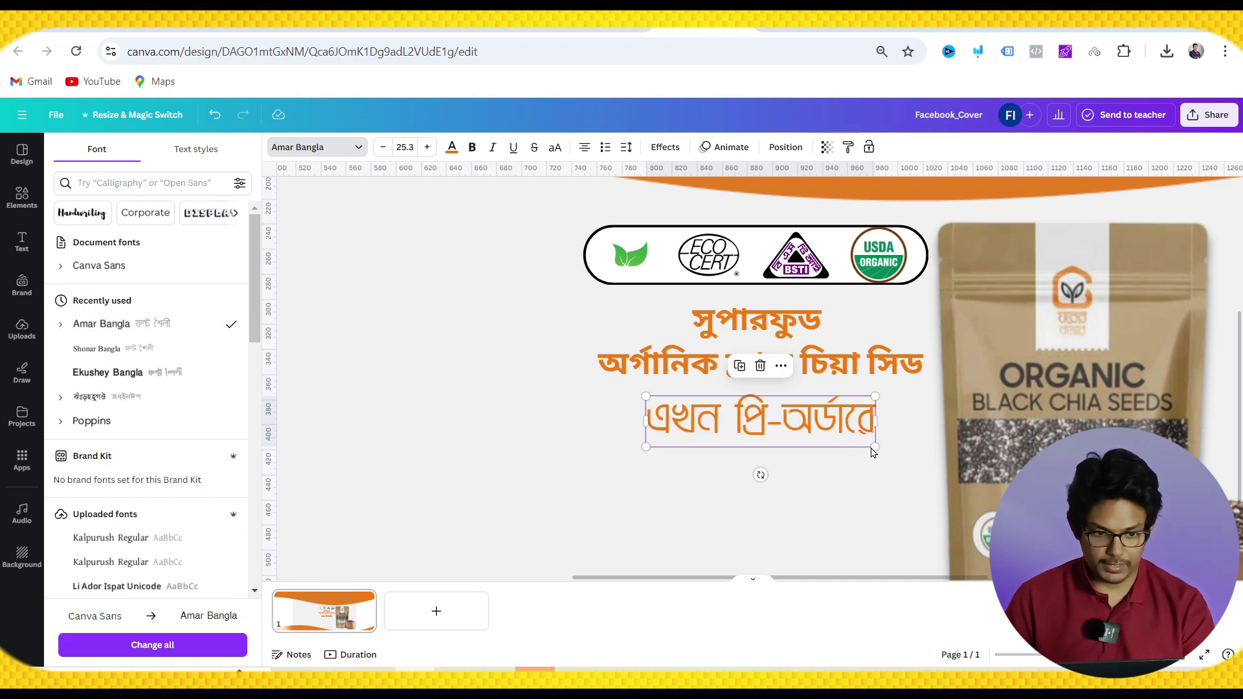
pyautogui.click(473, 147)
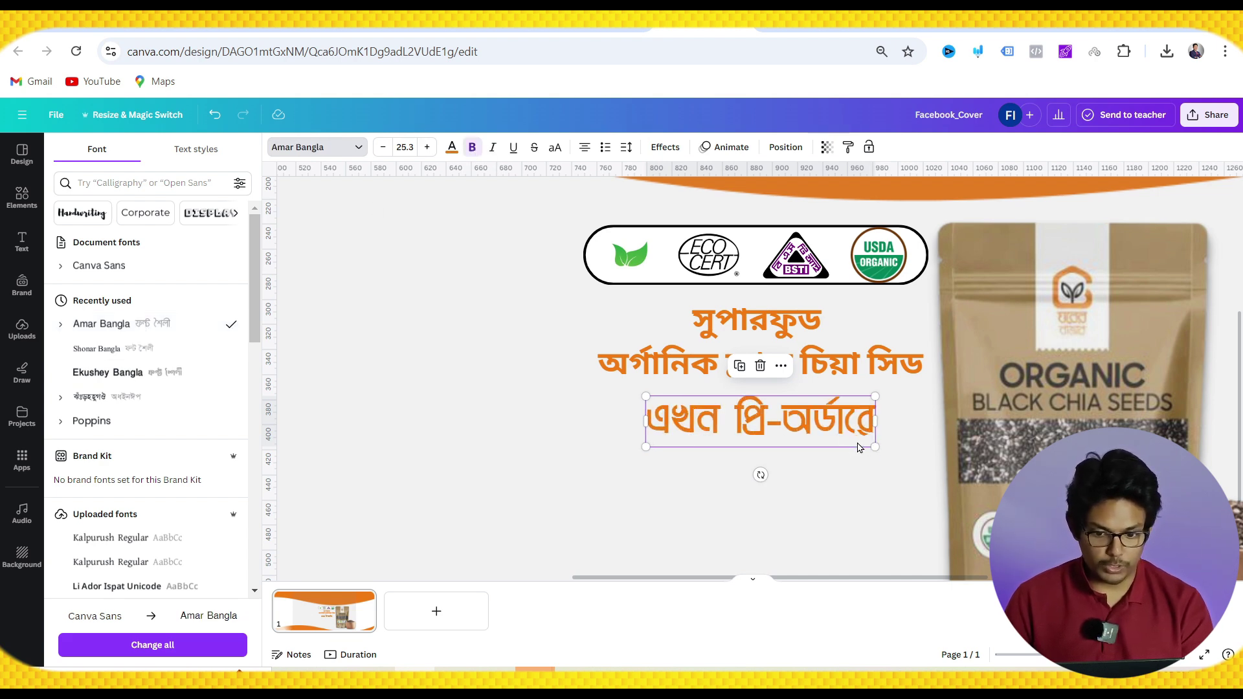
pyautogui.moveTo(874, 445); pyautogui.dragTo(905, 460)
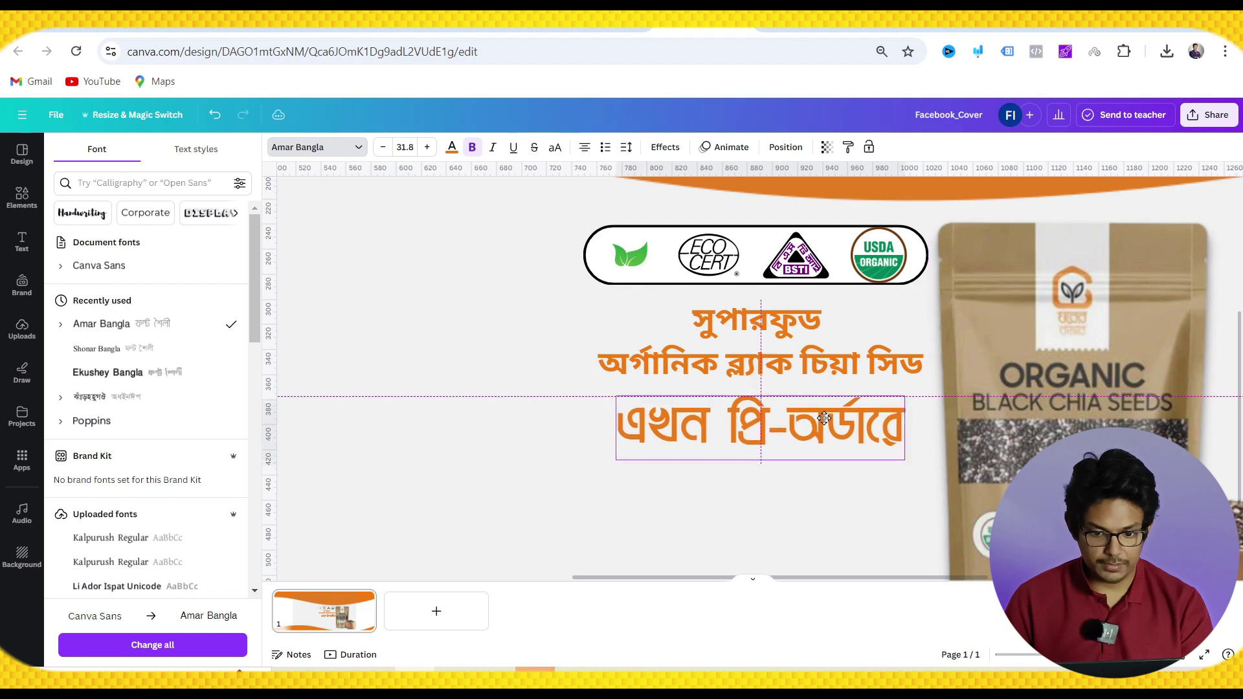
# - Delete the grey safe-zone rectangle from the cover
pyautogui.hotkey('ctrl', '-')
pyautogui.hotkey('ctrl', '-')
pyautogui.hotkey('ctrl', '+')
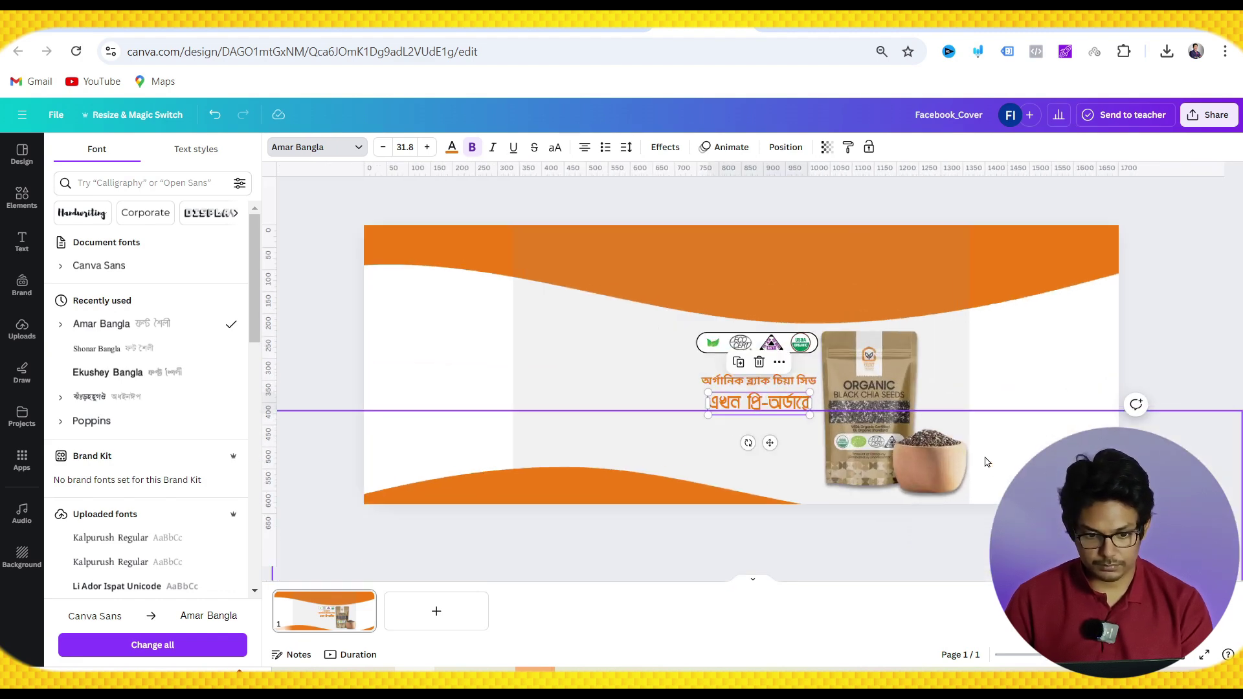
pyautogui.click(557, 375)
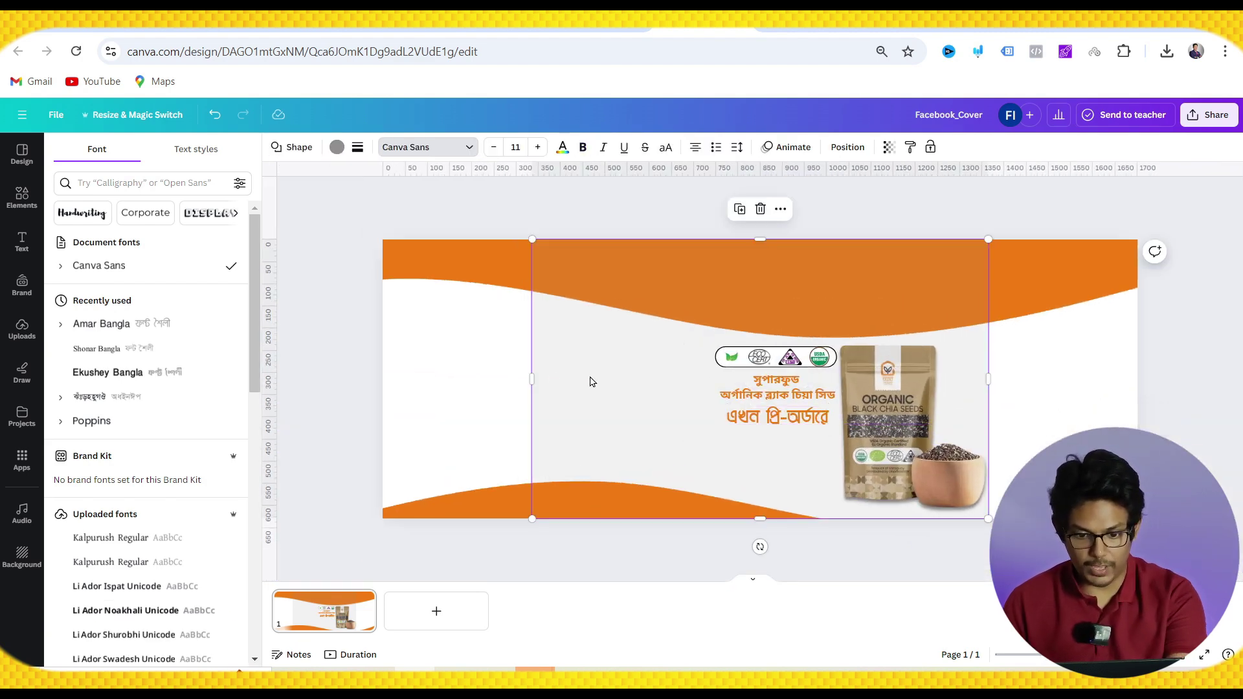
pyautogui.press('Escape')
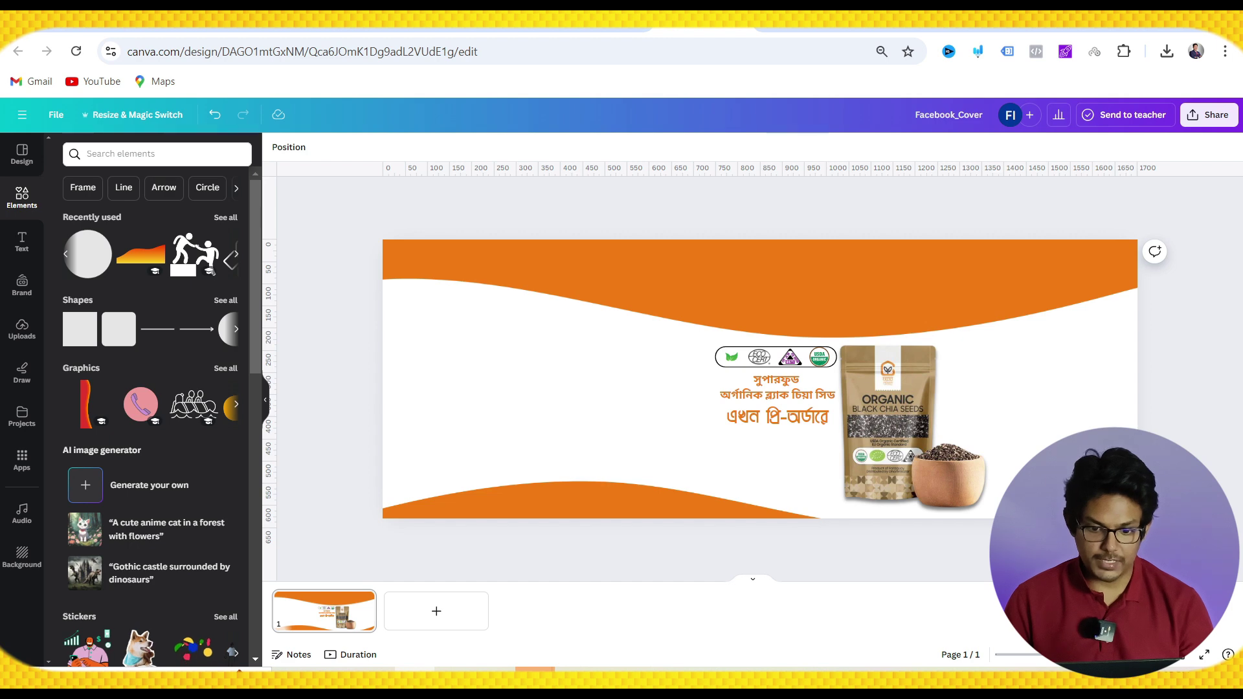
# - Try shifting the top orange wave vertically
pyautogui.hotkey('ctrl', '+')
pyautogui.click(627, 252)
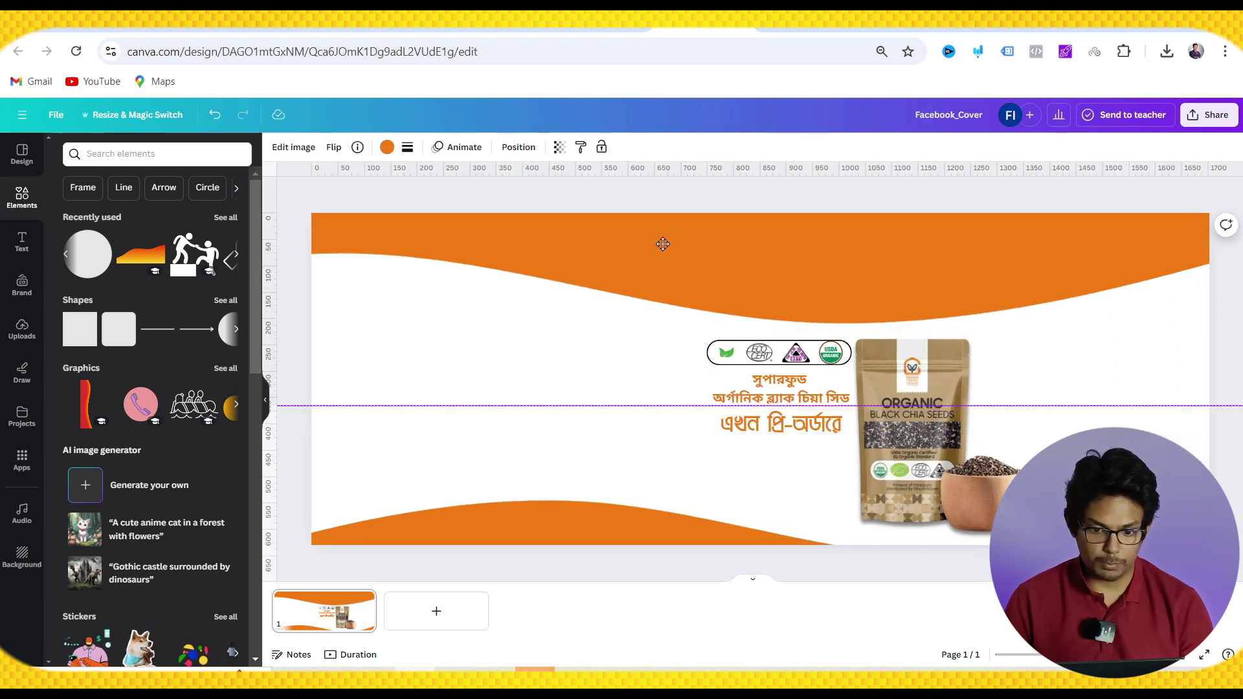
pyautogui.moveTo(663, 243); pyautogui.dragTo(661, 252)
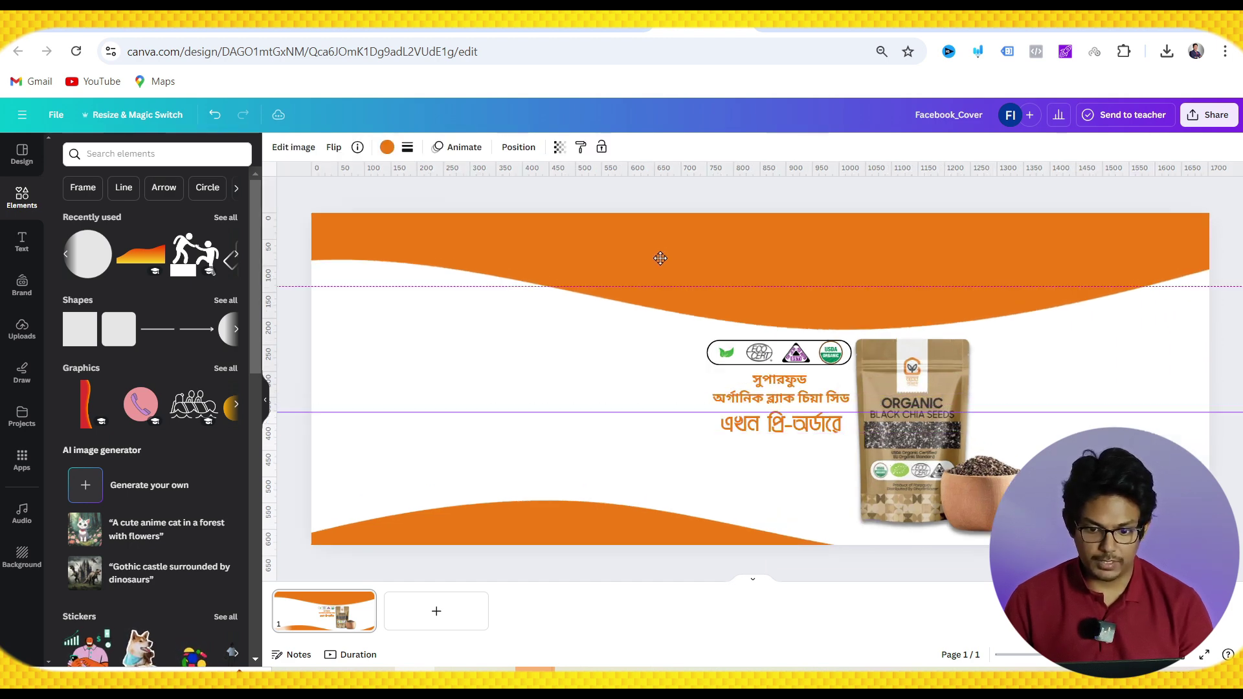
# - Enlarge the pouch and bowl image a little and settle it just right of the logo bar and text
pyautogui.click(928, 456)
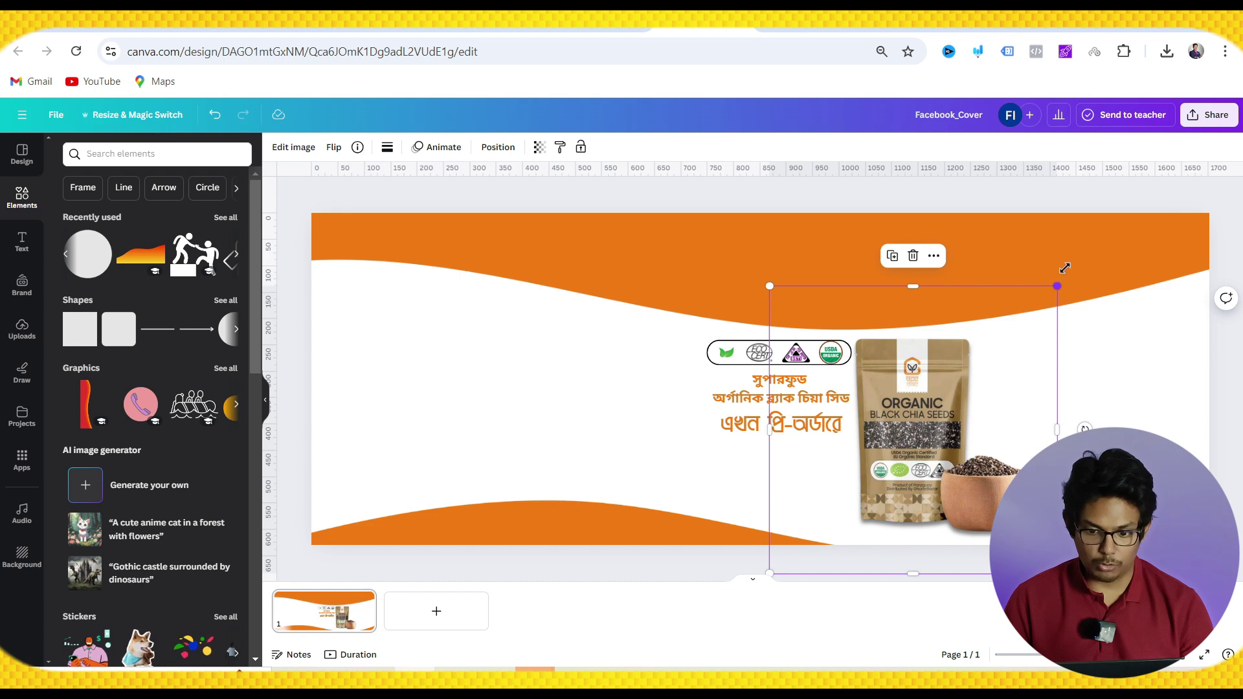
pyautogui.moveTo(1066, 268); pyautogui.dragTo(1079, 267)
pyautogui.moveTo(912, 426); pyautogui.dragTo(902, 424)
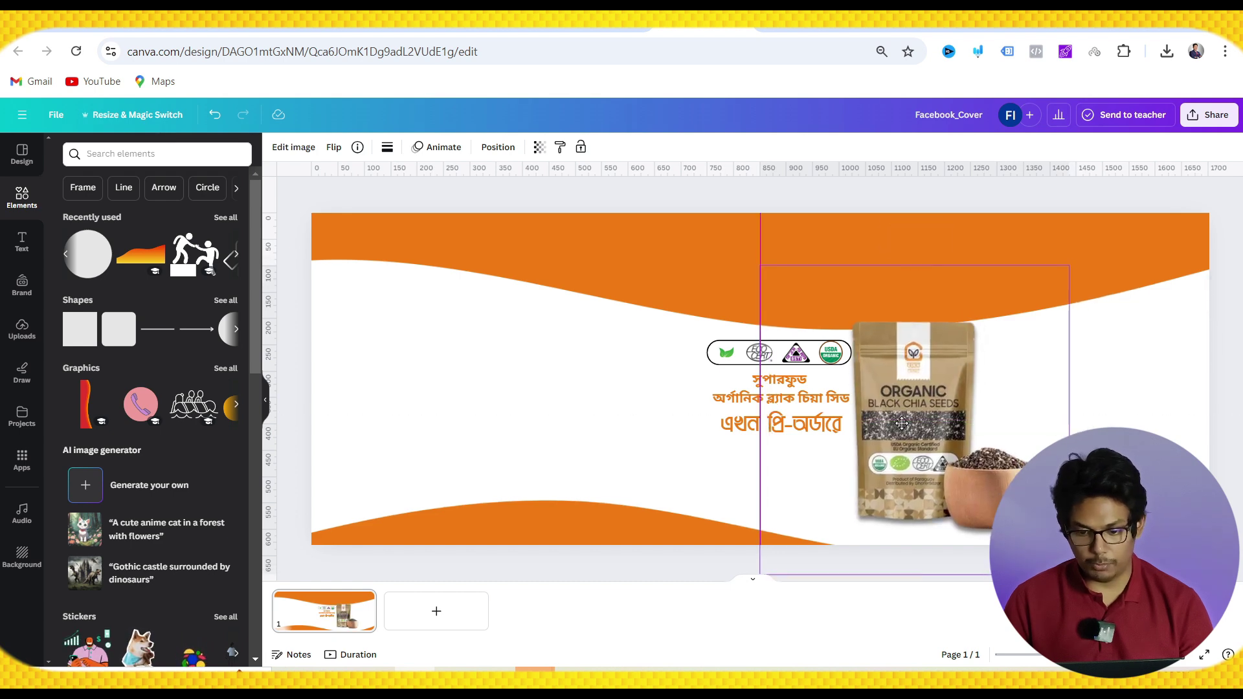
pyautogui.scroll(-3, 902, 423)
pyautogui.scroll(3, 888, 383)
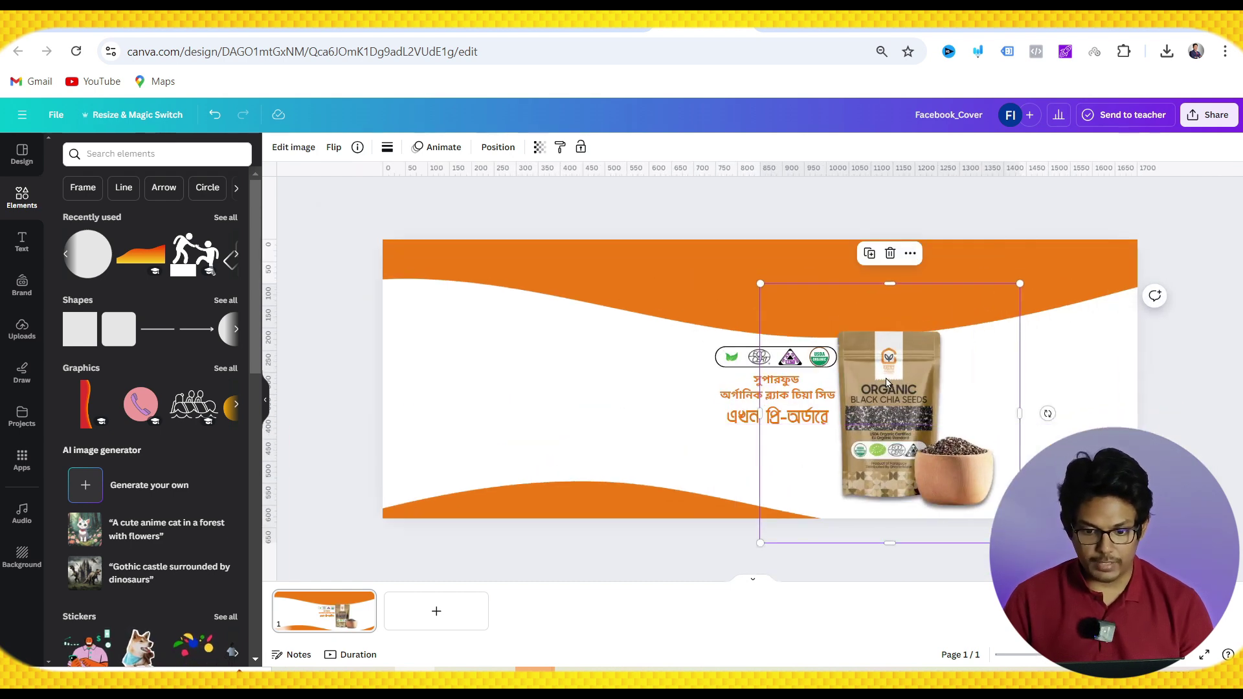
pyautogui.moveTo(888, 382); pyautogui.dragTo(891, 382)
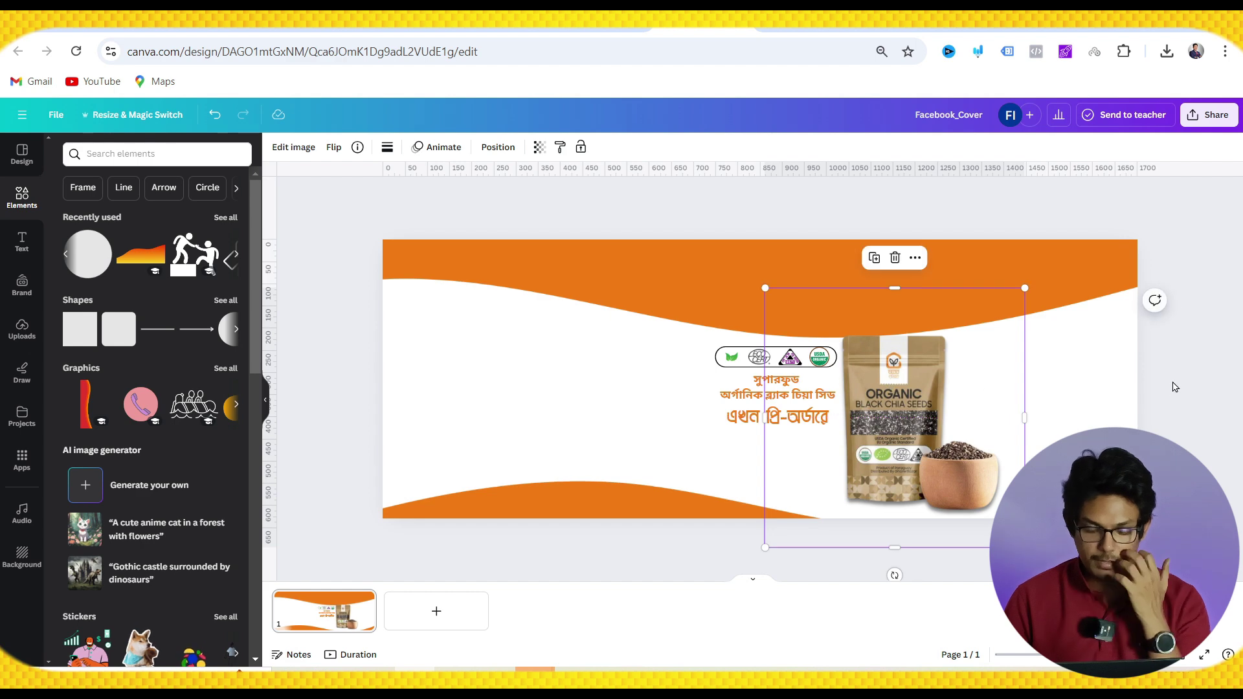
pyautogui.press('Escape')
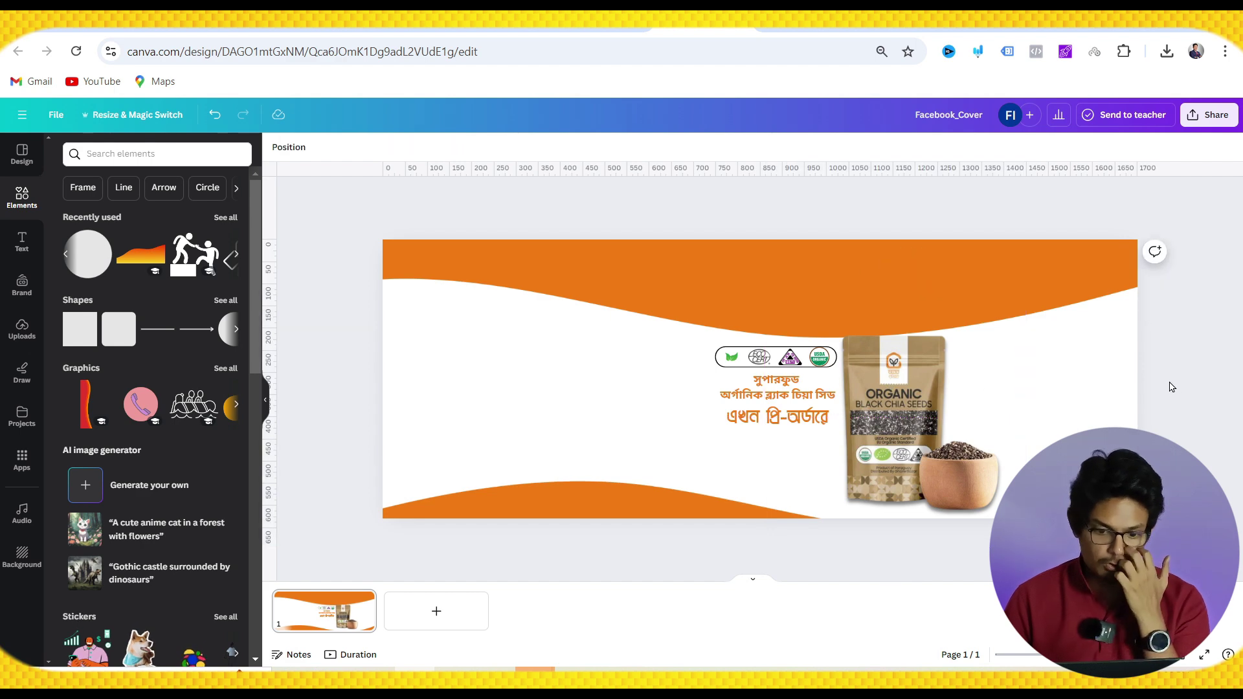
# - Try an orange circle shape over the bottom wave, and delete it
pyautogui.click(90, 278)
pyautogui.moveTo(719, 420); pyautogui.dragTo(632, 508)
pyautogui.moveTo(740, 456); pyautogui.dragTo(696, 516)
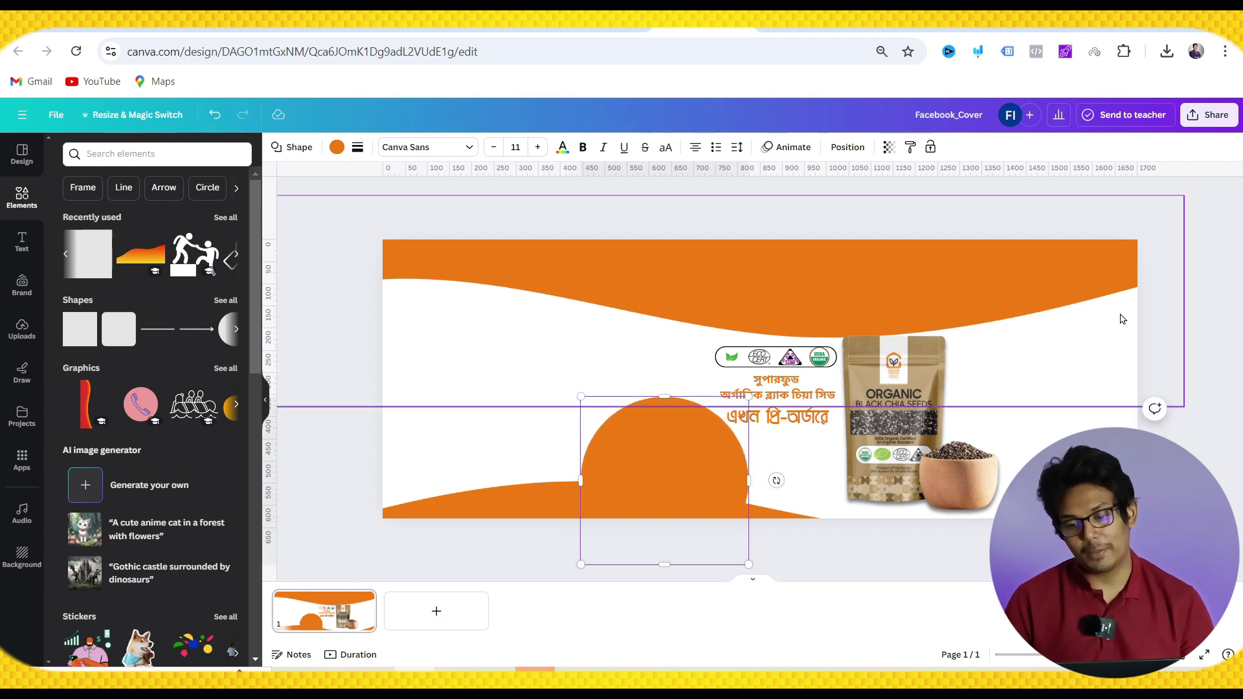
pyautogui.click(1127, 286)
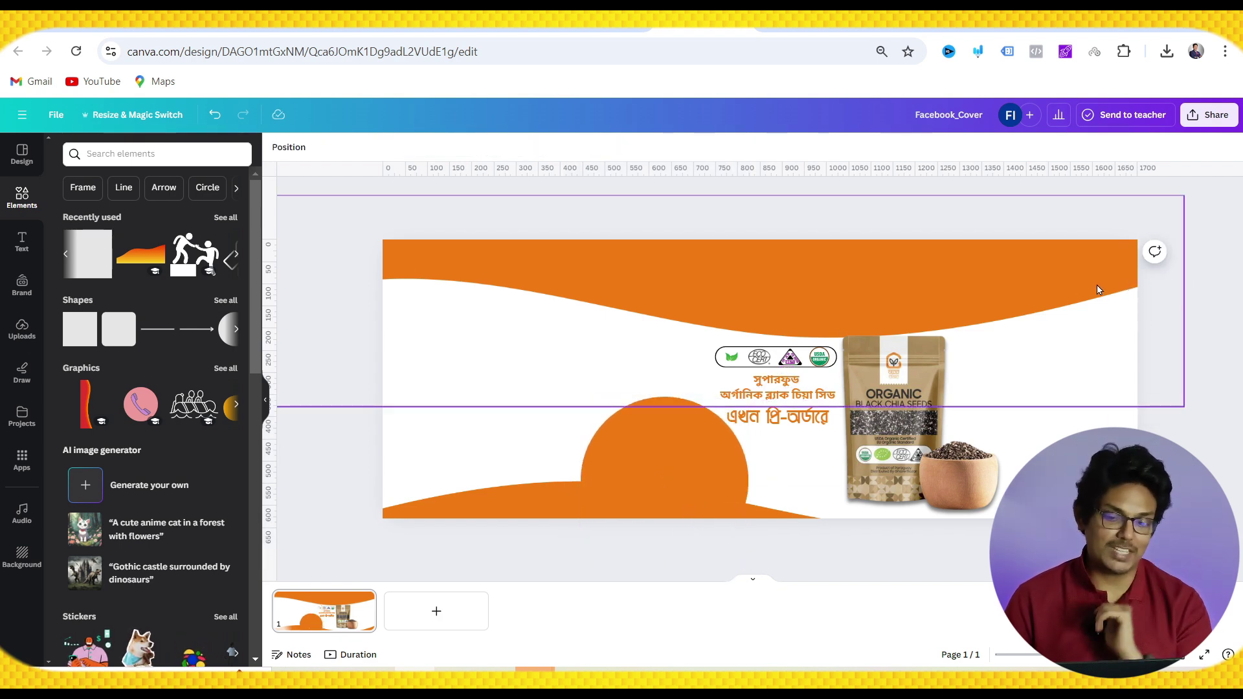
pyautogui.click(687, 481)
pyautogui.press('Delete')
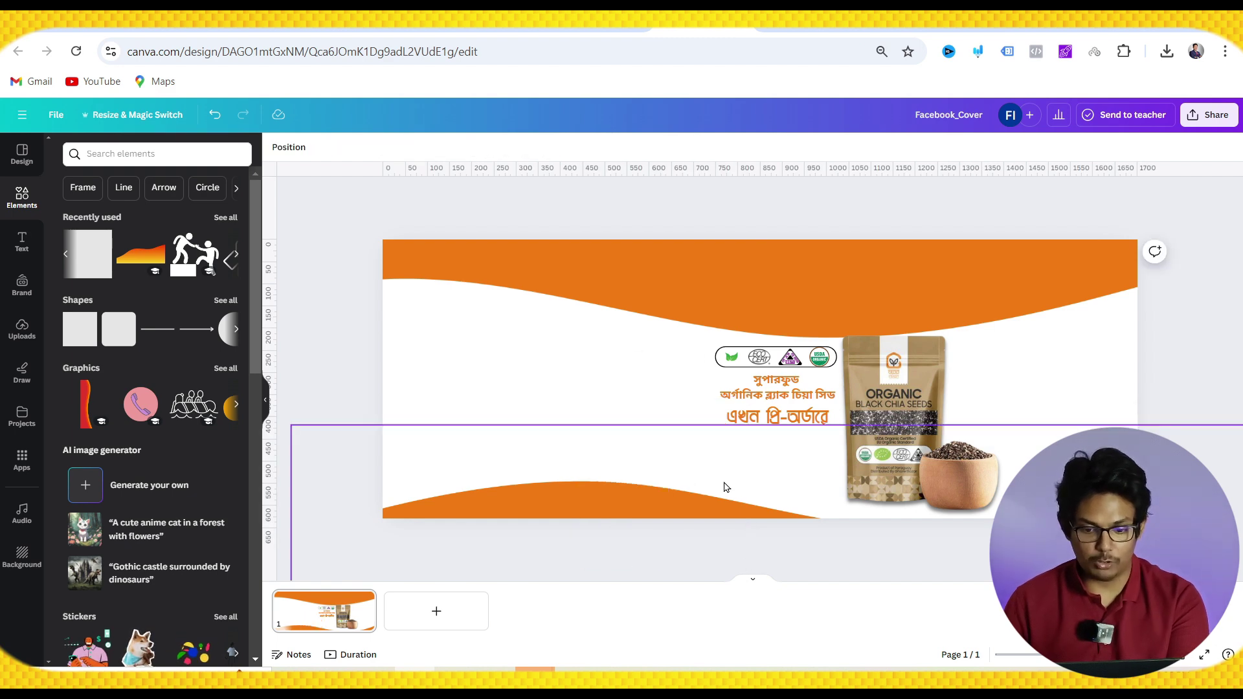
# - Enlarge both Bengali text blocks together slightly and center the logo bar above them, just left of the pouch
pyautogui.click(777, 416)
pyautogui.keyDown('shift'); pyautogui.click(779, 400); pyautogui.keyUp('shift')
pyautogui.moveTo(714, 430); pyautogui.dragTo(699, 439)
pyautogui.moveTo(775, 396); pyautogui.dragTo(781, 364)
# - Enlarge the product image further so the pouch overlaps the top wave, and shift it slightly up and left
pyautogui.click(1011, 298)
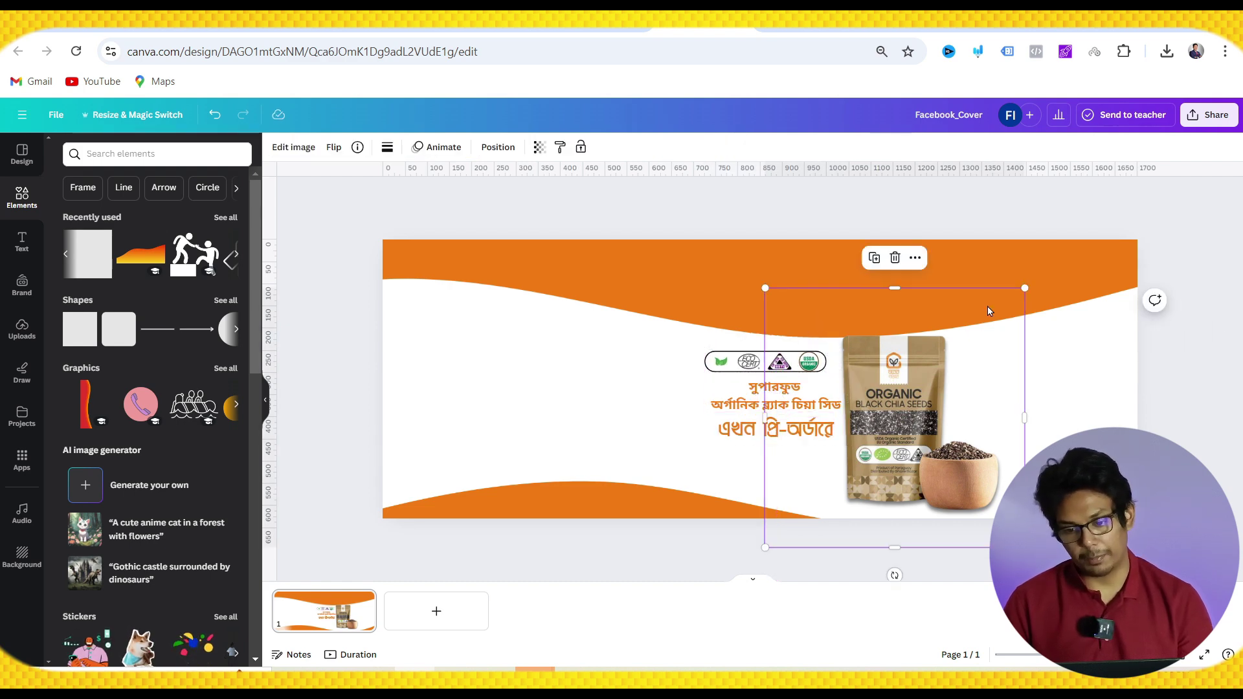
pyautogui.moveTo(1026, 286); pyautogui.dragTo(1046, 266)
pyautogui.moveTo(926, 370); pyautogui.dragTo(922, 365)
pyautogui.click(1209, 361)
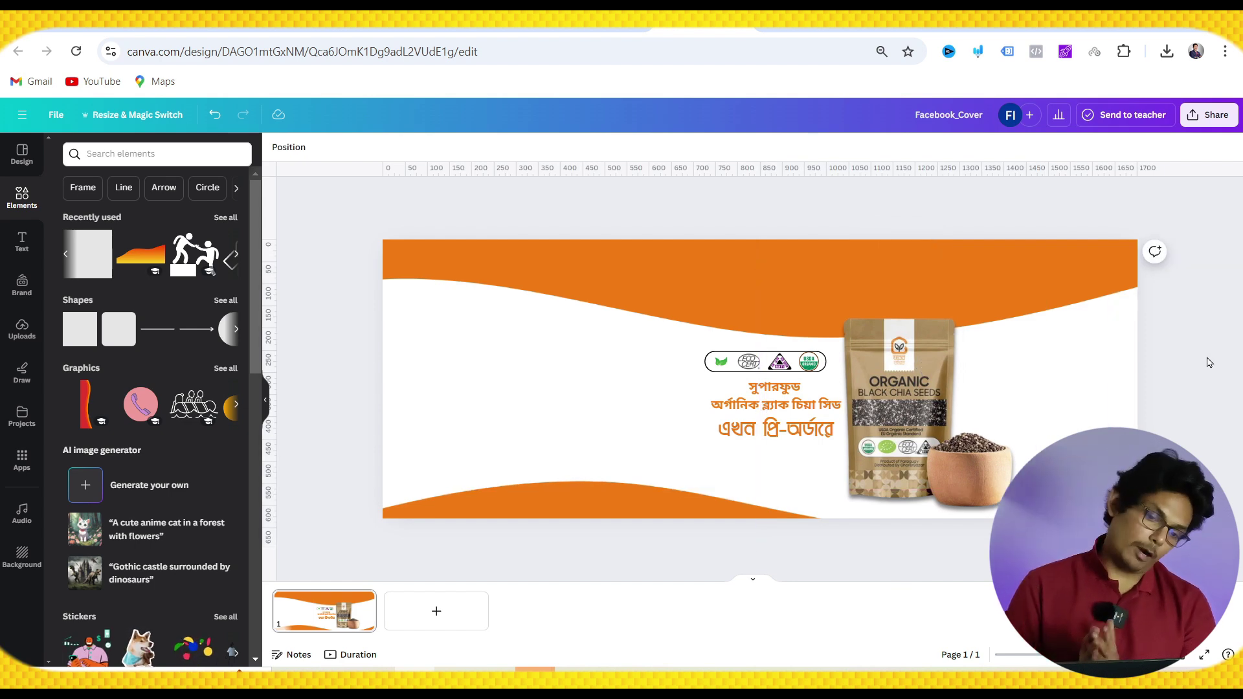